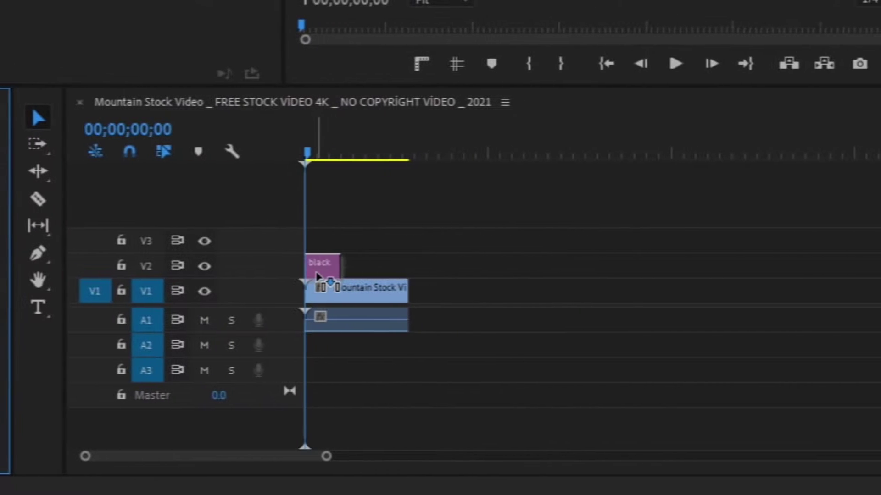
# Step: Extend the black like button.png clip on V2 to end together with the mountain video clip
pyautogui.moveTo(448, 457); pyautogui.dragTo(339, 457)
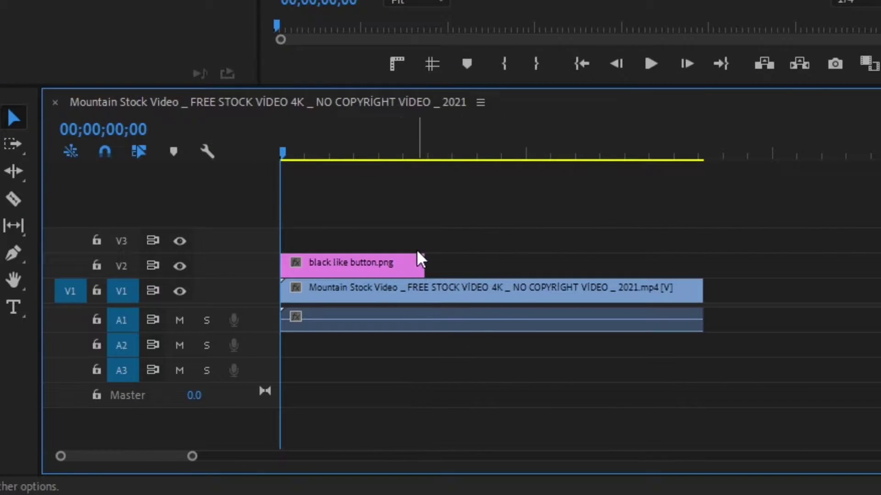
pyautogui.moveTo(423, 264); pyautogui.dragTo(702, 258)
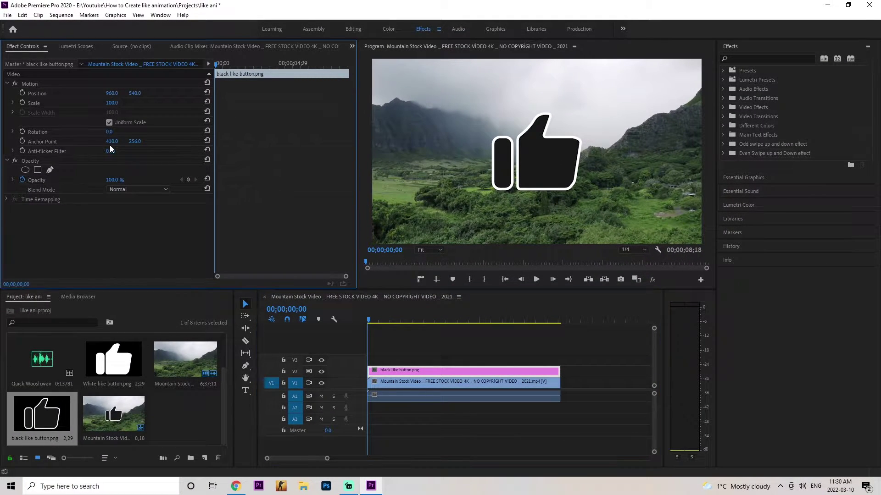
# Step: Scale the like button graphic to 35 and set its vertical Motion position to 921
pyautogui.click(114, 103)
pyautogui.write('35')
pyautogui.press('Return')
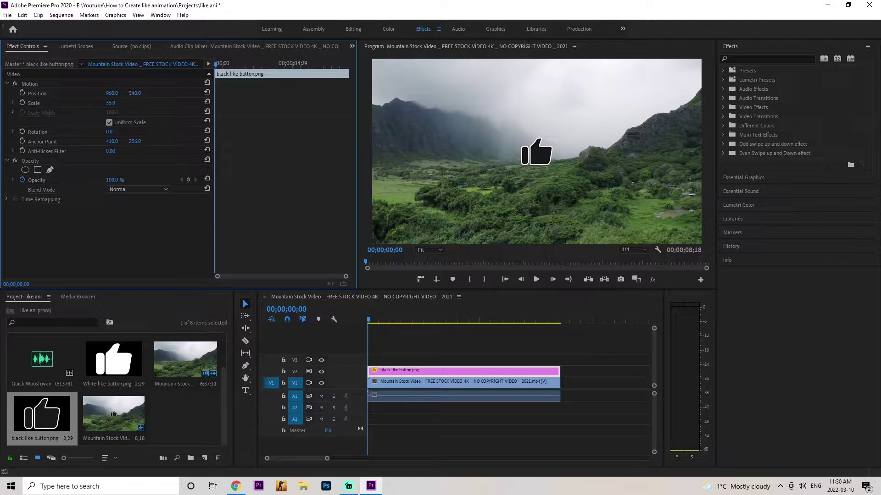
pyautogui.moveTo(134, 93); pyautogui.dragTo(310, 93)
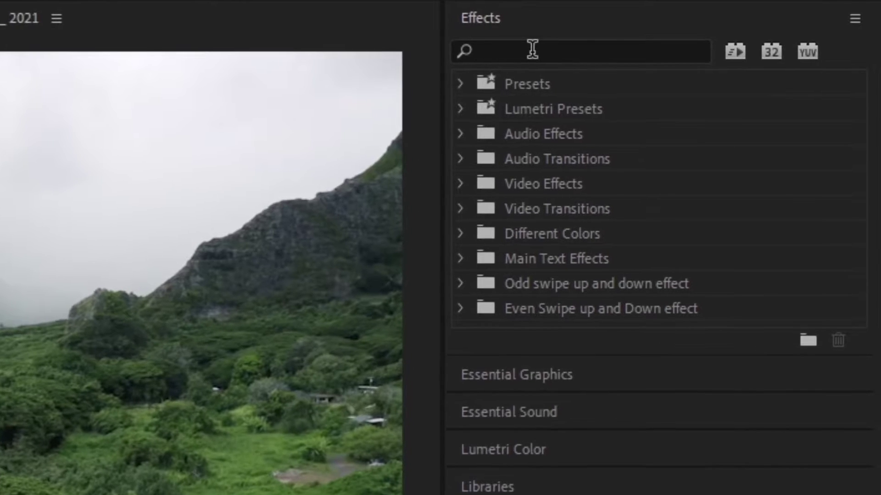
# Step: Find the Transform video effect by searching for "transf" and apply it to the black like button.png clip
pyautogui.click(571, 51)
pyautogui.write('transf')
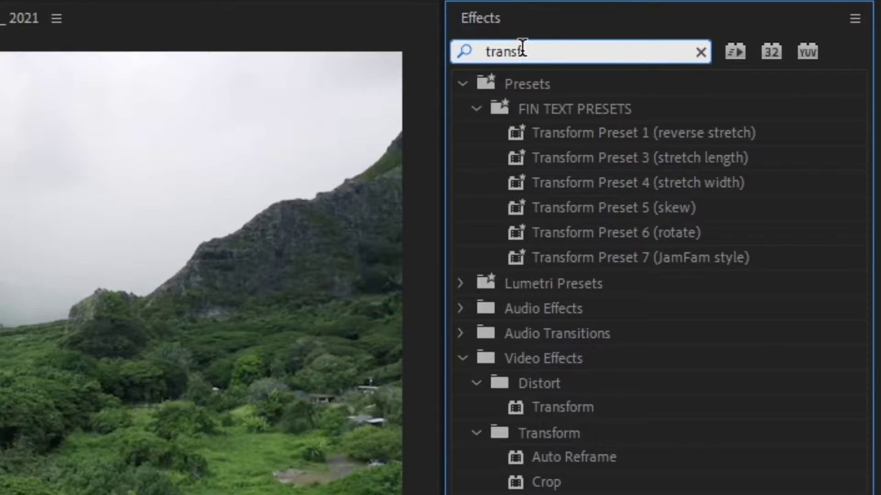
pyautogui.click(562, 406)
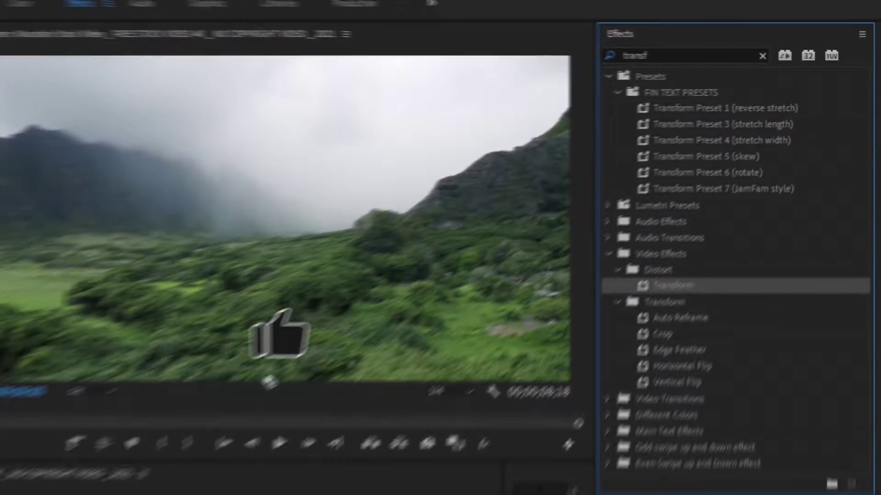
pyautogui.moveTo(270, 382); pyautogui.dragTo(392, 375)
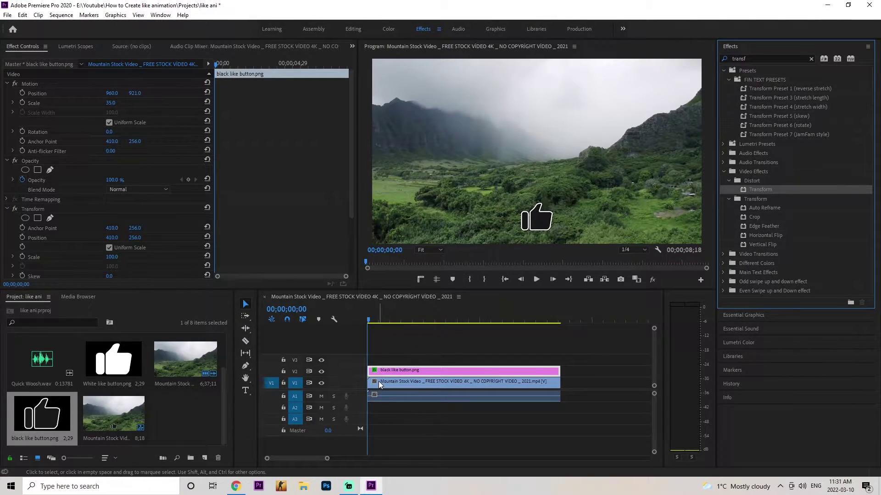
# Step: Keyframe the Transform Position at 00;00;02;08, and at 00;00;00;23 set its vertical value to 1034 so the button starts below the frame
pyautogui.scroll(-2, 83, 246)
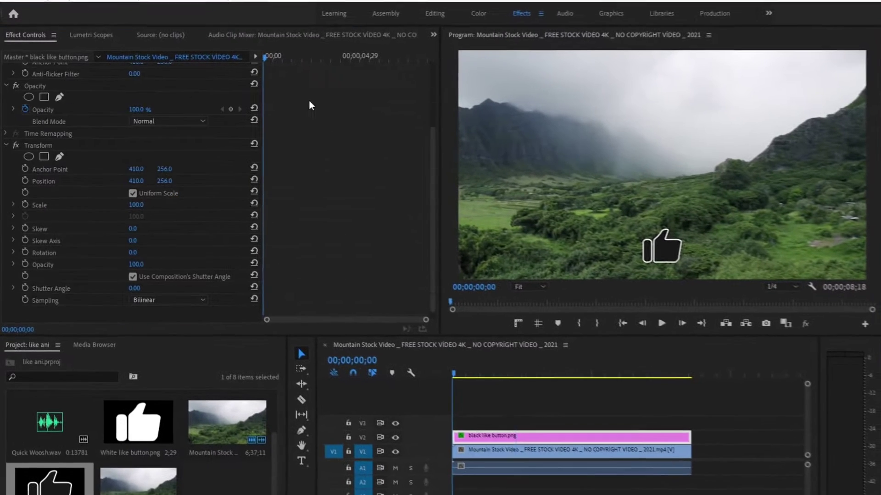
pyautogui.click(256, 65)
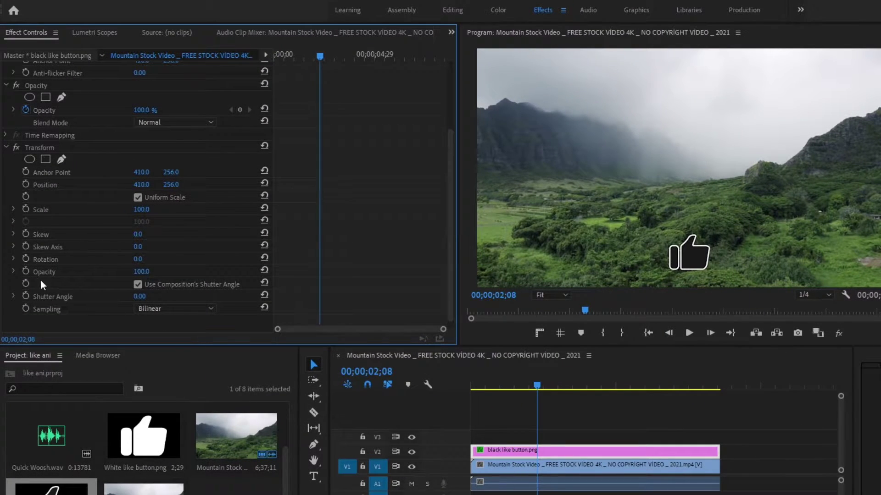
pyautogui.click(26, 184)
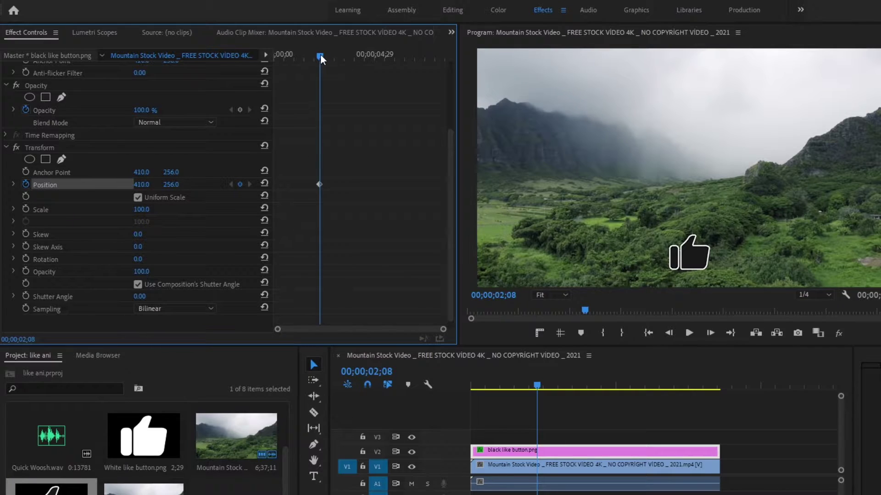
pyautogui.moveTo(320, 54); pyautogui.dragTo(290, 58)
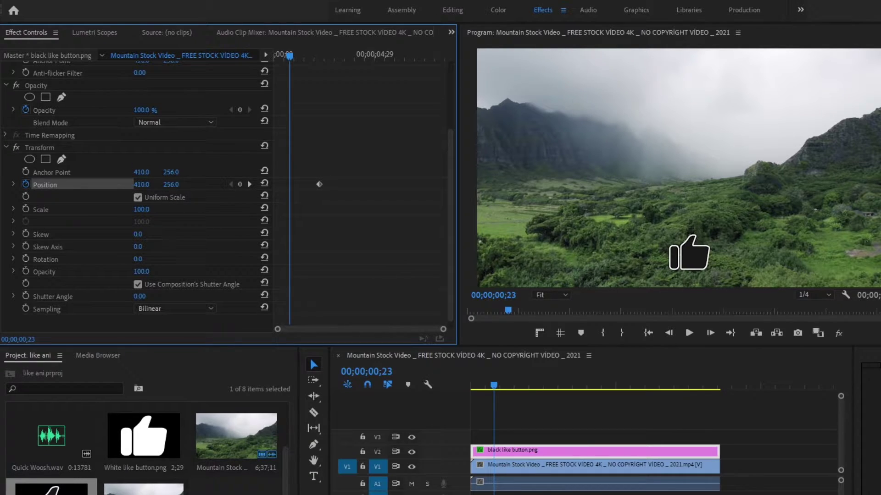
pyautogui.moveTo(170, 184); pyautogui.dragTo(211, 184)
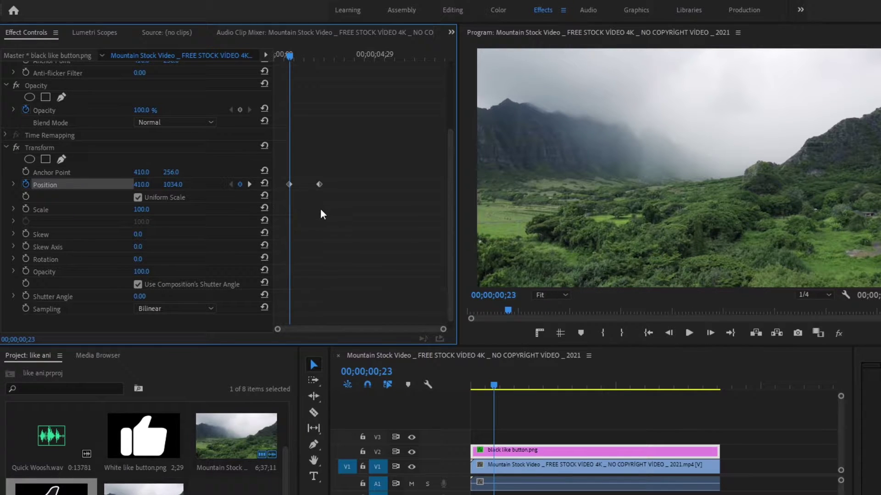
# Step: Set the temporal interpolation of both Transform Position keyframes to Bezier
pyautogui.press('Right')
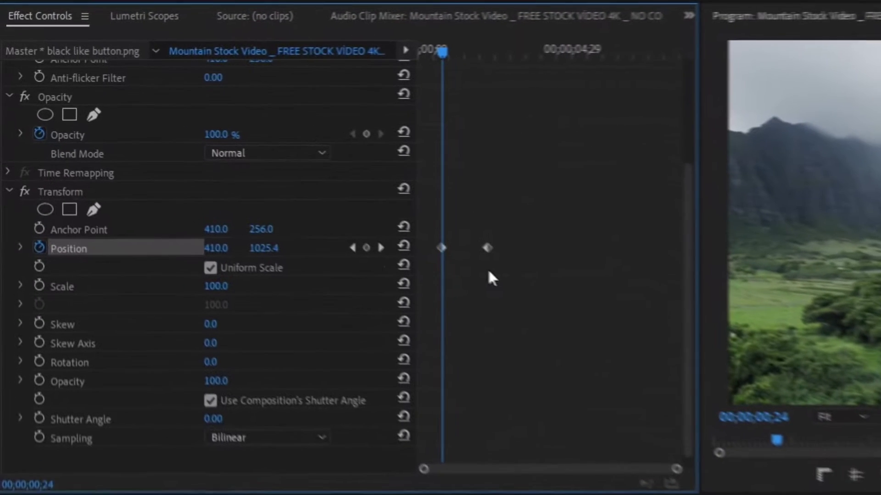
pyautogui.moveTo(536, 271); pyautogui.dragTo(403, 245)
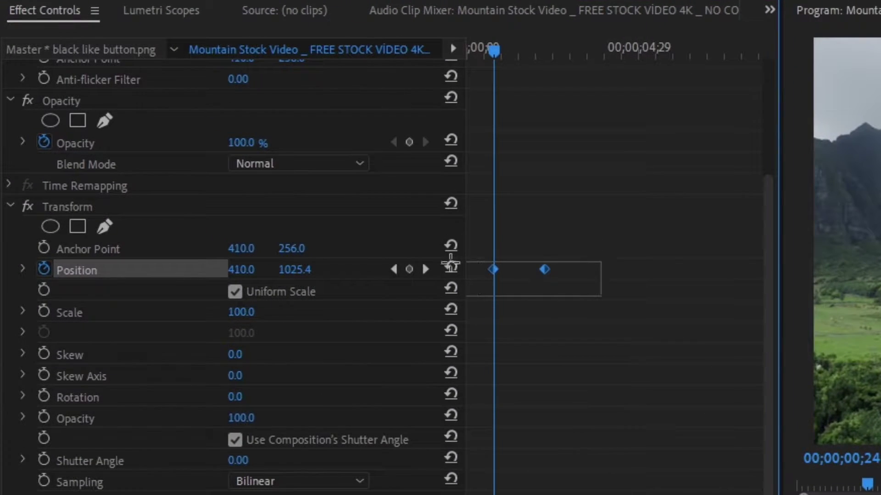
pyautogui.moveTo(451, 266); pyautogui.dragTo(451, 267)
pyautogui.rightClick(545, 269)
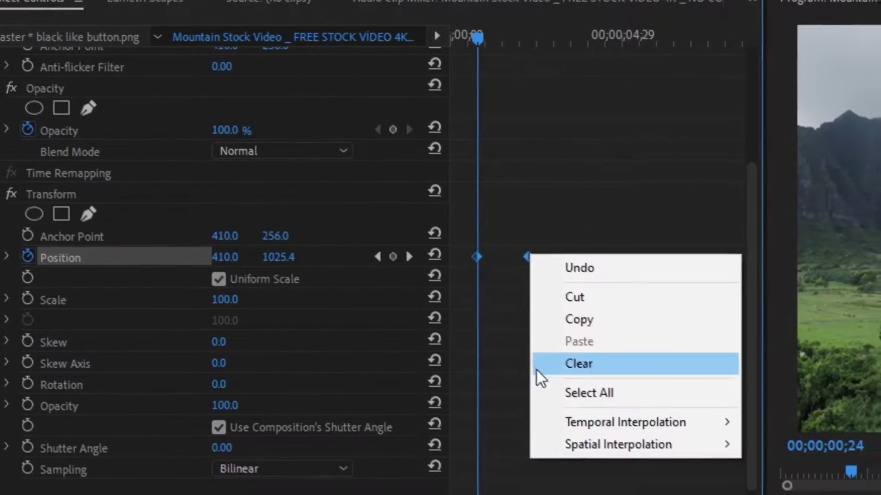
pyautogui.moveTo(571, 420)
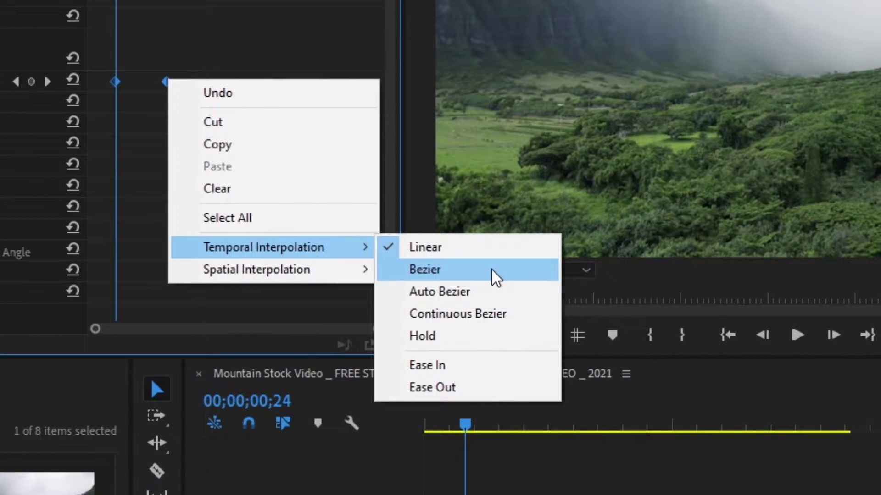
pyautogui.click(590, 293)
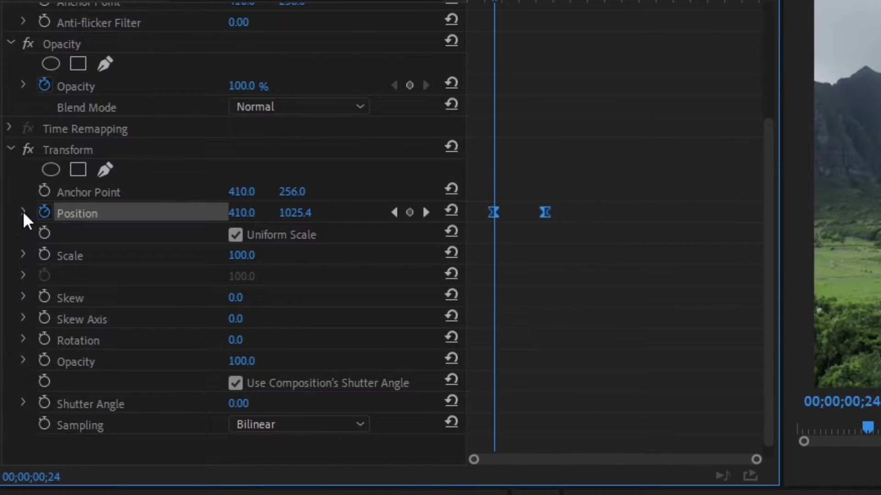
# Step: Shape the Position velocity graph into a central peak, flattening both keyframes' handles to zero velocity and lengthening them inward
pyautogui.click(23, 212)
pyautogui.moveTo(755, 460); pyautogui.dragTo(676, 463)
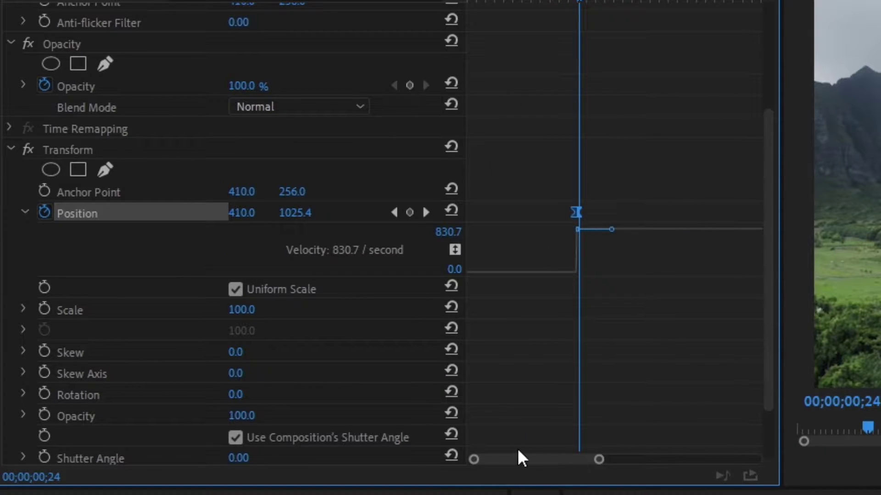
pyautogui.moveTo(530, 457)
pyautogui.mouseDown()
pyautogui.moveTo(554, 457)
pyautogui.moveTo(545, 457)
pyautogui.mouseUp()
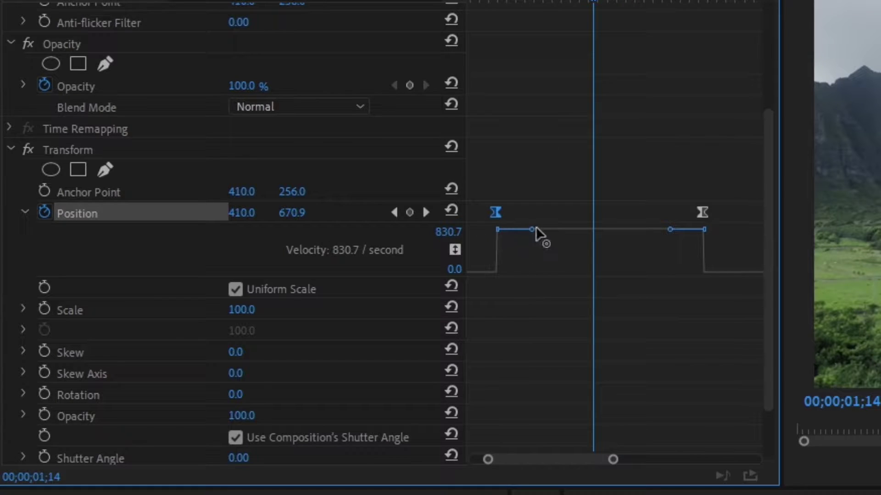
pyautogui.moveTo(535, 227); pyautogui.dragTo(580, 287)
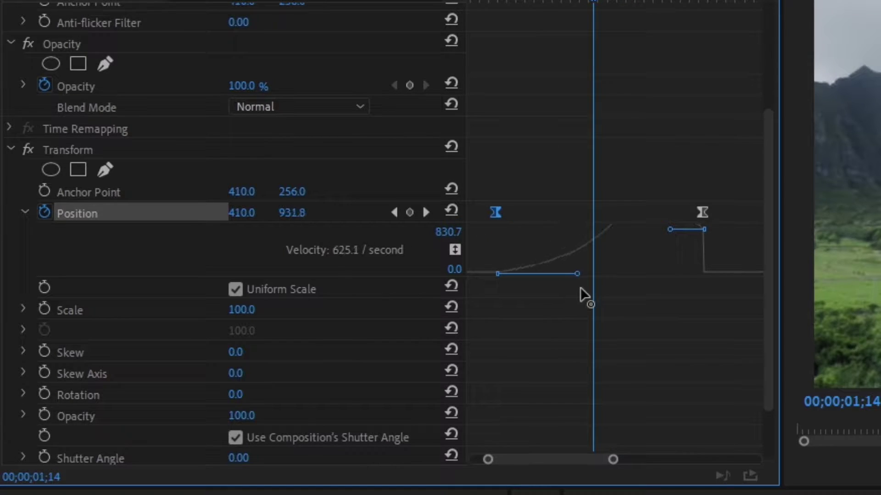
pyautogui.click(704, 211)
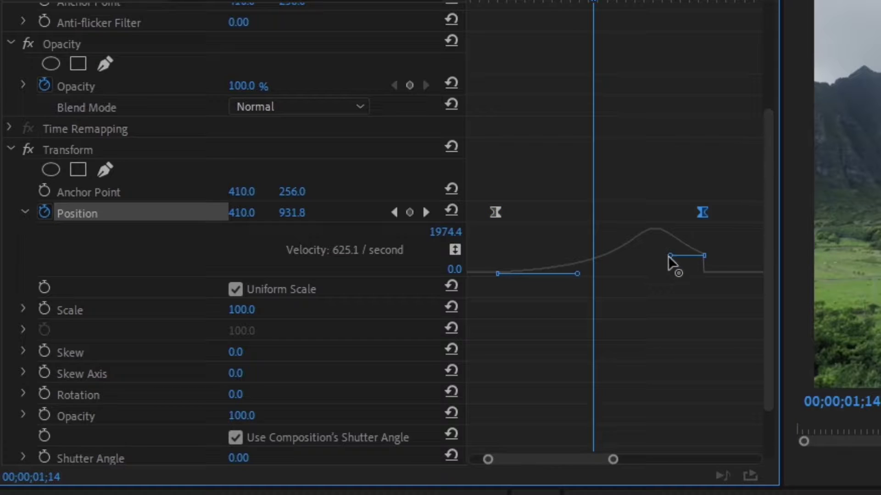
pyautogui.moveTo(669, 255)
pyautogui.mouseDown()
pyautogui.moveTo(675, 291)
pyautogui.moveTo(632, 287)
pyautogui.mouseUp()
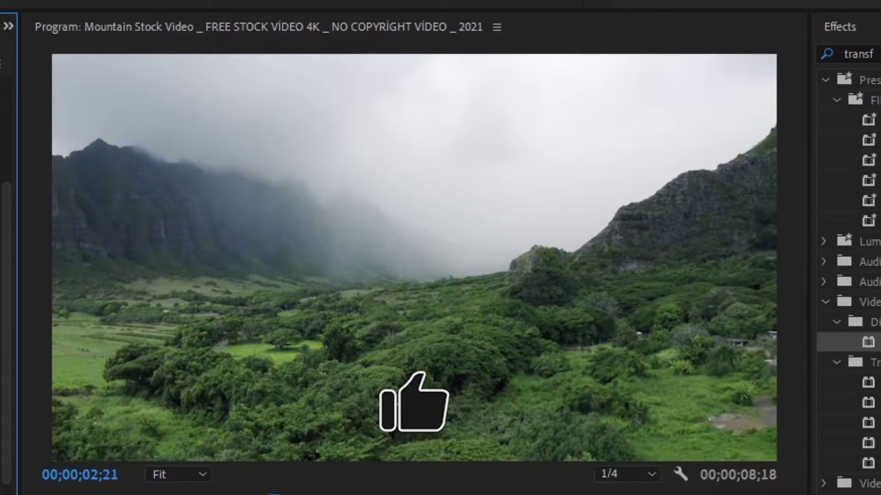
# Step: Play the sequence from the start several times to check the like button's slide-in motion
pyautogui.press('Home')
pyautogui.press('space')
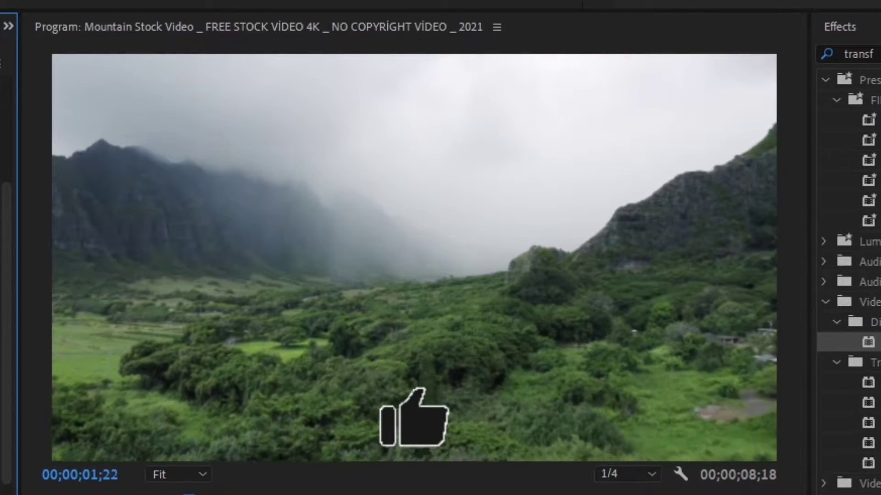
pyautogui.press('space')
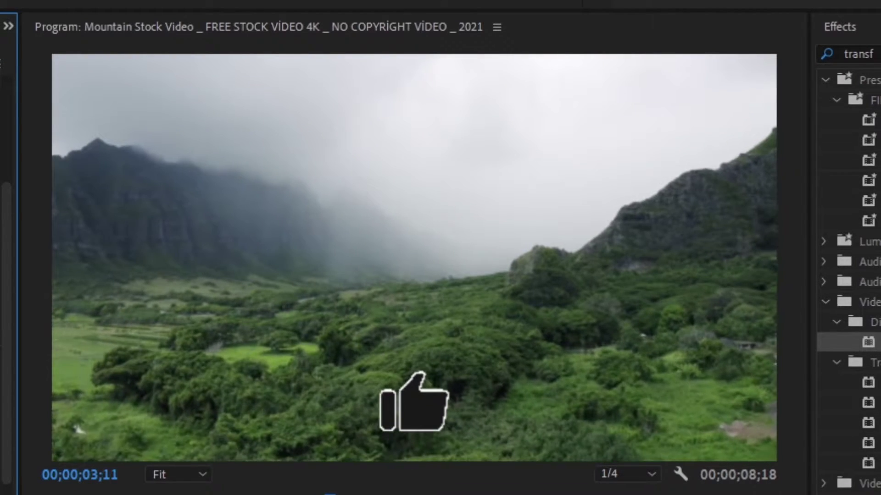
pyautogui.press('Home')
pyautogui.press('space')
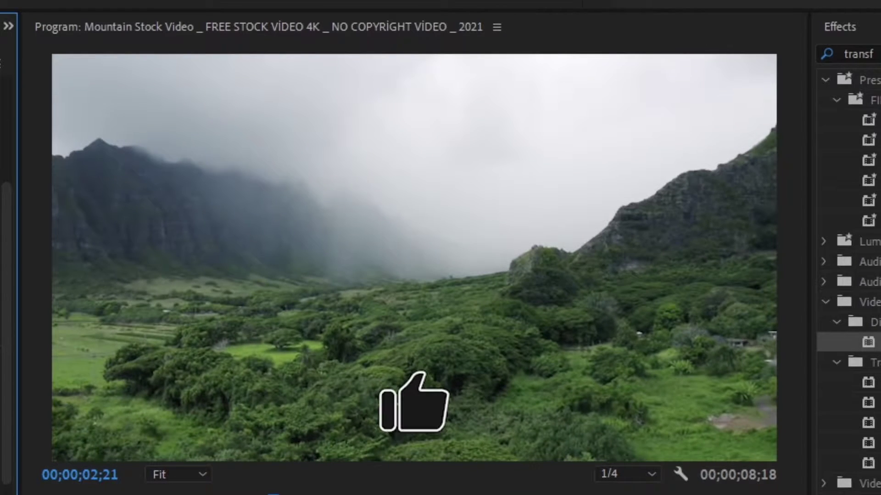
pyautogui.press('Home')
pyautogui.press('space')
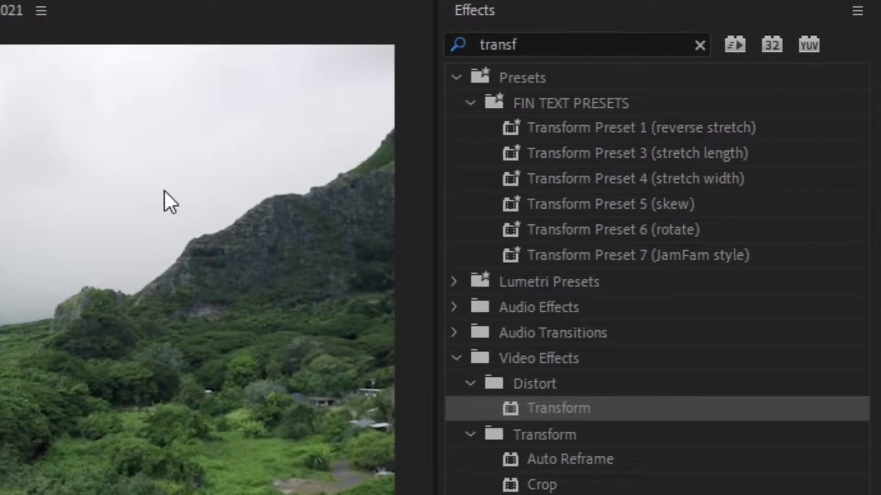
# Step: Find the Basic 3D effect by searching for "3d" and apply it to the black like button.png clip
pyautogui.moveTo(533, 44); pyautogui.dragTo(434, 40)
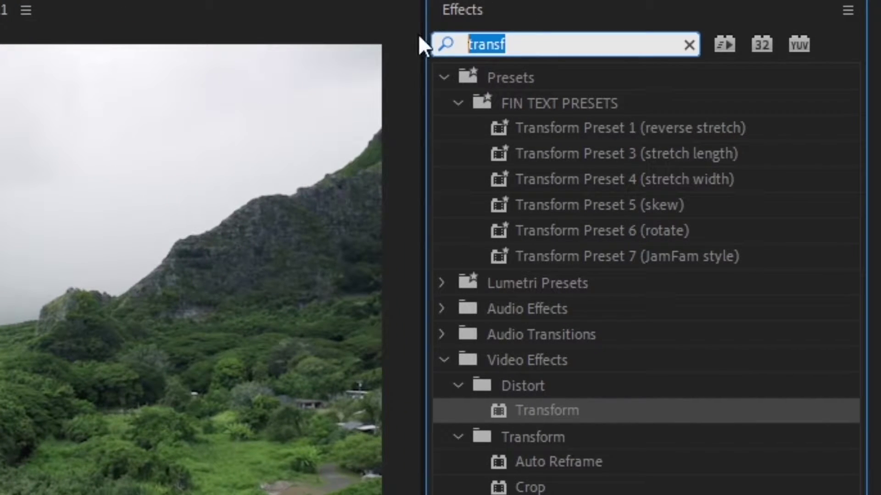
pyautogui.press('BackSpace')
pyautogui.write('3d')
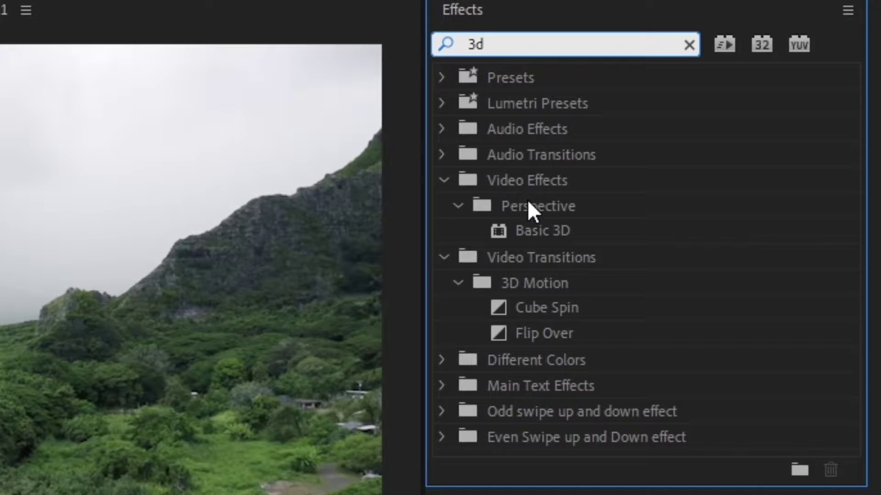
pyautogui.click(557, 221)
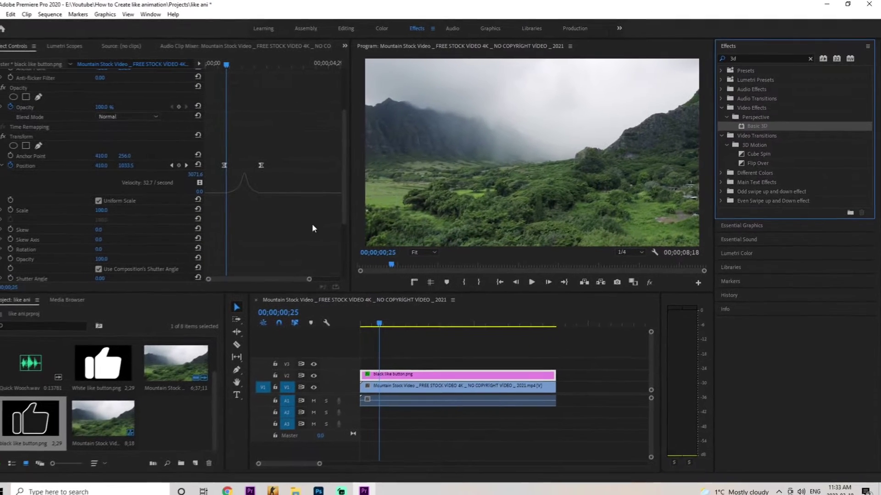
# Step: Add a Basic 3D Tilt keyframe at 00;00;02;08, aligned with the last Transform Position keyframe
pyautogui.click(235, 62)
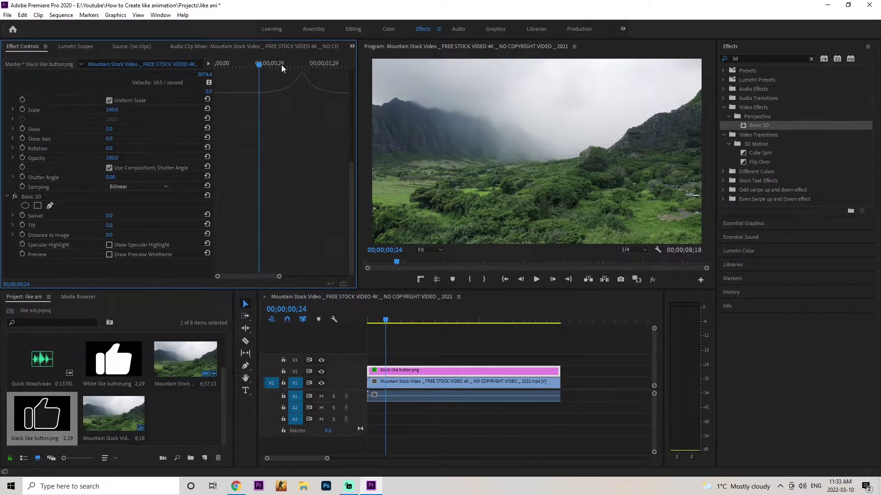
pyautogui.moveTo(282, 65); pyautogui.dragTo(340, 65)
pyautogui.scroll(3, 118, 188)
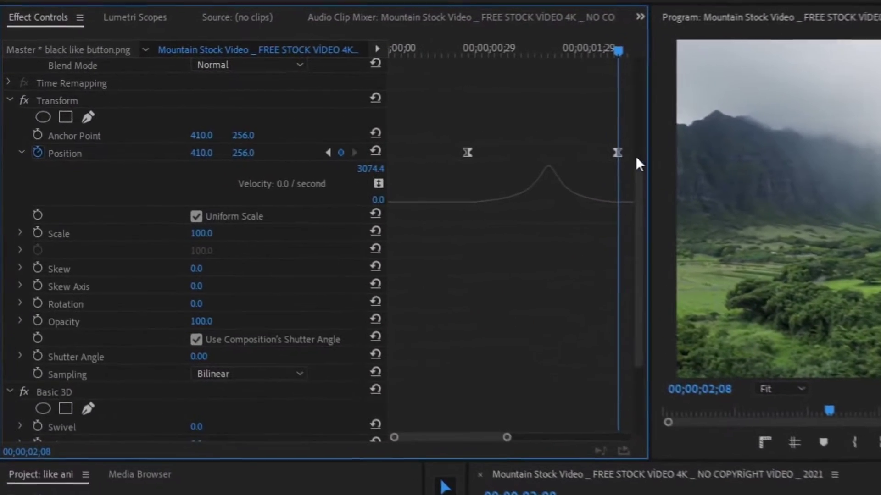
pyautogui.click(549, 145)
pyautogui.moveTo(647, 159)
pyautogui.mouseDown()
pyautogui.moveTo(639, 159)
pyautogui.moveTo(651, 158)
pyautogui.mouseUp()
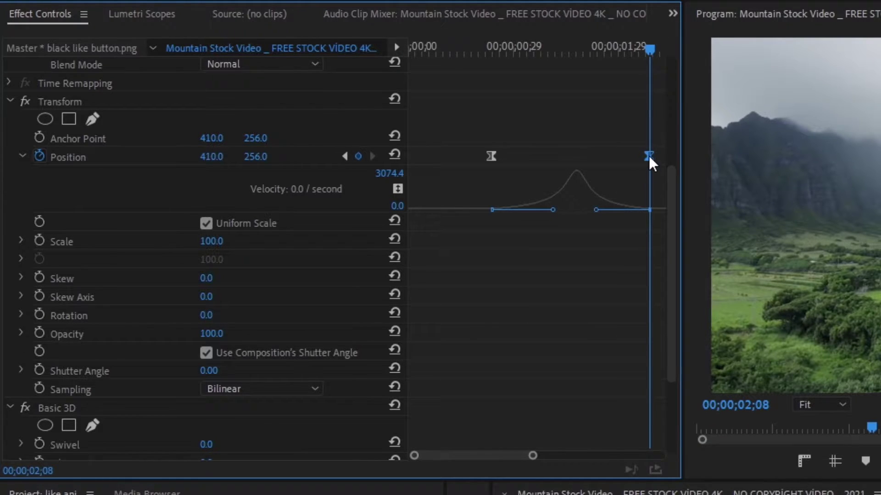
pyautogui.moveTo(648, 156); pyautogui.dragTo(650, 158)
pyautogui.scroll(-5, 589, 258)
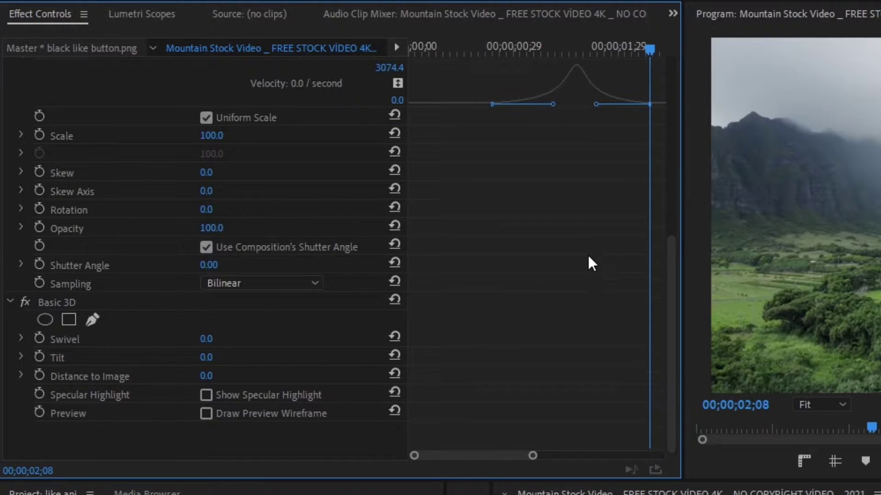
pyautogui.click(39, 357)
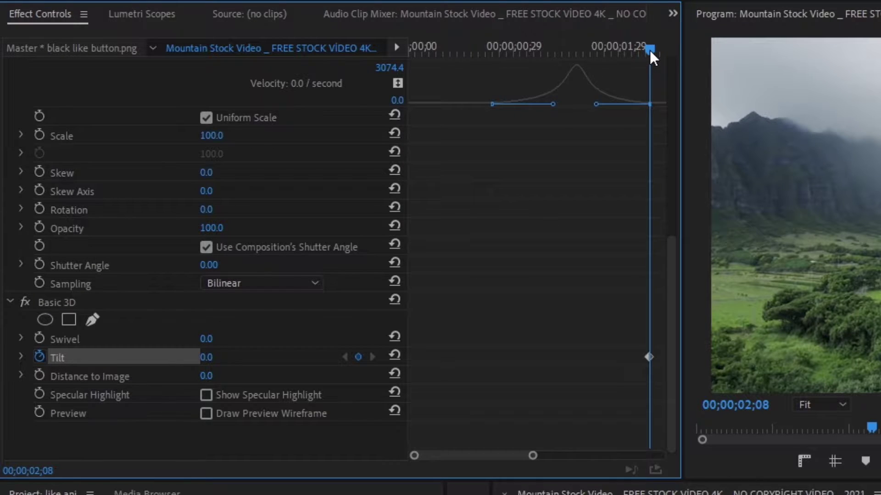
# Step: Set a tilted starting angle for Basic 3D at 00;00;00;23, aligned with the first Position keyframe, and scrub through the motion
pyautogui.scroll(3, 649, 51)
pyautogui.moveTo(650, 50); pyautogui.dragTo(490, 60)
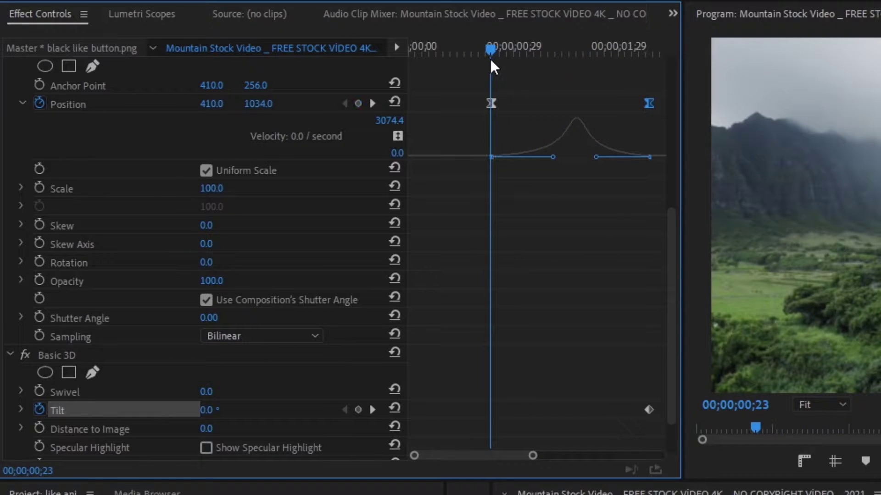
pyautogui.moveTo(493, 106); pyautogui.dragTo(489, 106)
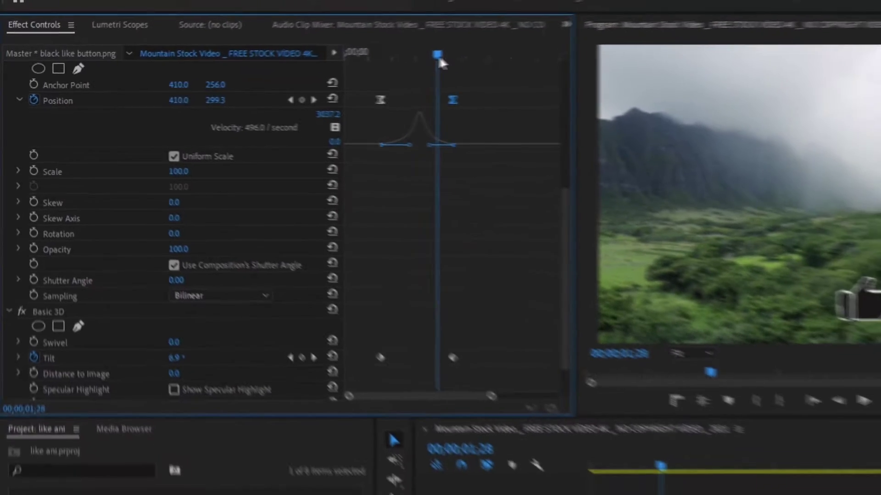
pyautogui.moveTo(439, 58); pyautogui.dragTo(414, 59)
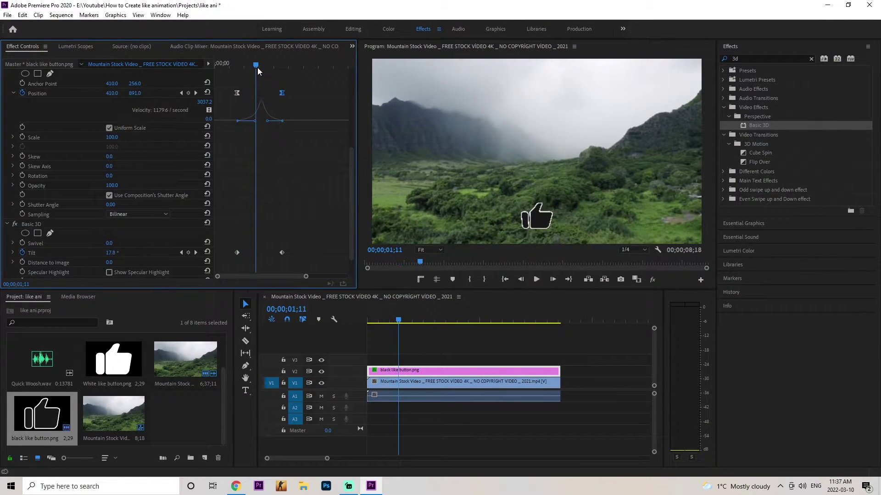
# Step: Collapse the Transform effect and move it below Basic 3D in the clip's effect order
pyautogui.click(32, 224)
pyautogui.scroll(2, 37, 221)
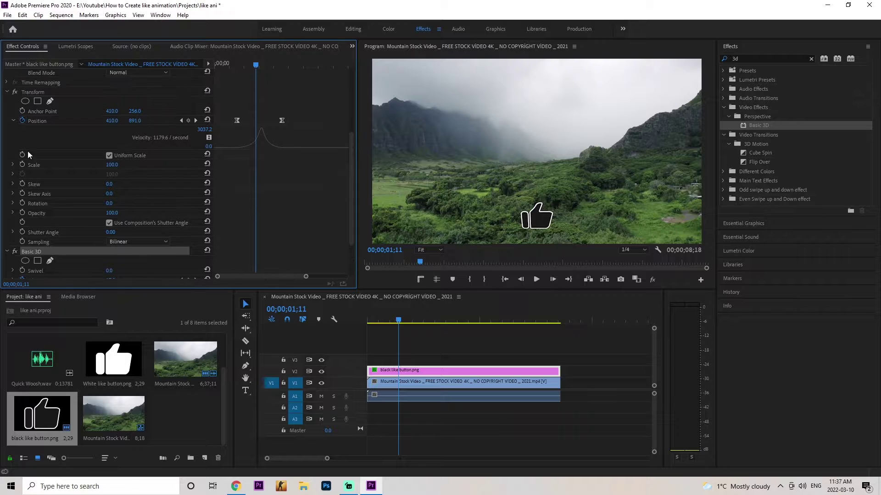
pyautogui.click(7, 92)
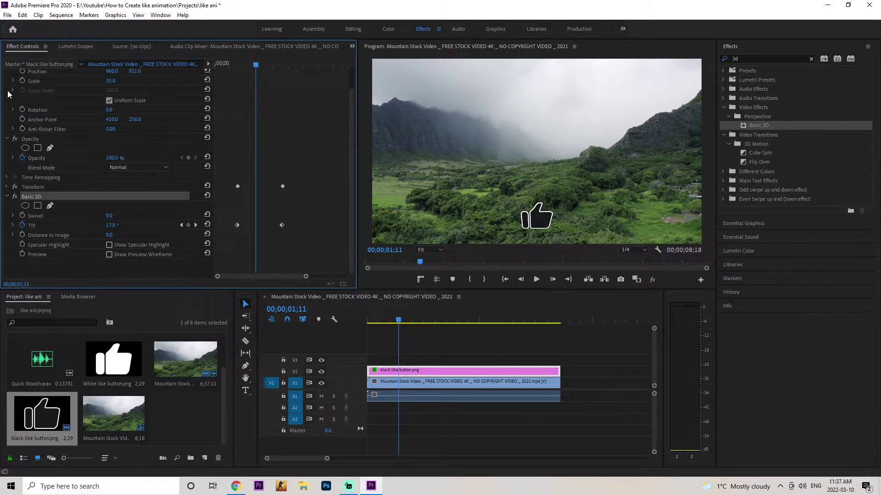
pyautogui.click(35, 187)
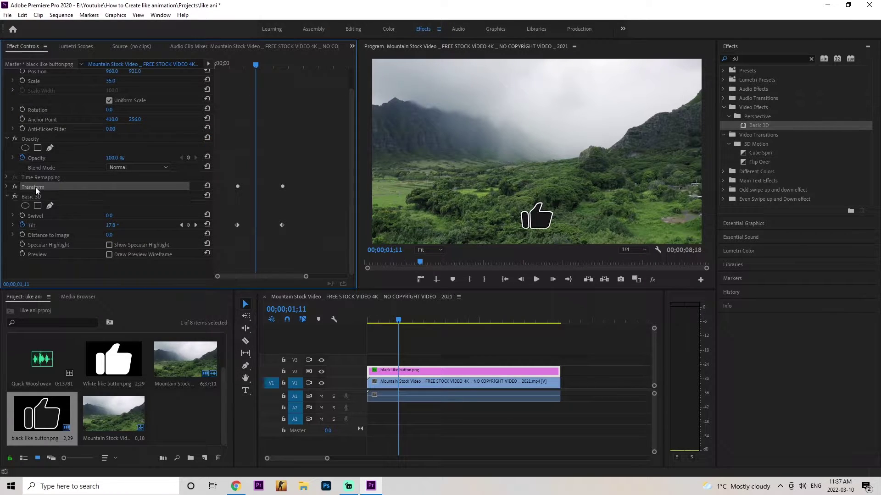
pyautogui.moveTo(37, 186); pyautogui.dragTo(43, 265)
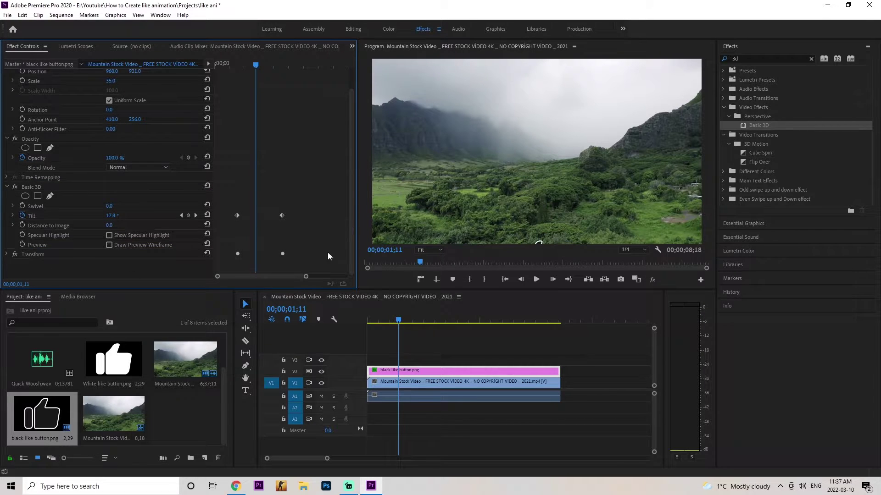
# Step: Play the animation, move the first Tilt keyframe to 00;00;01;14, and review the new timing
pyautogui.click(226, 64)
pyautogui.press('space')
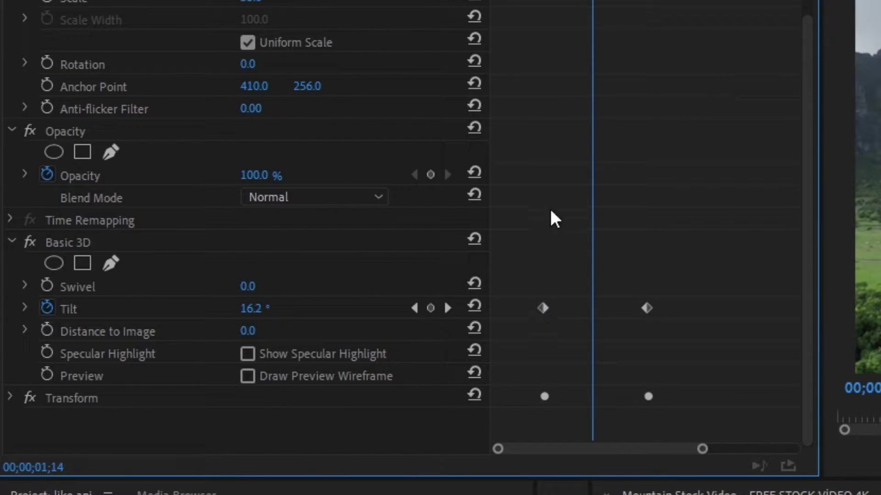
pyautogui.moveTo(543, 308); pyautogui.dragTo(592, 308)
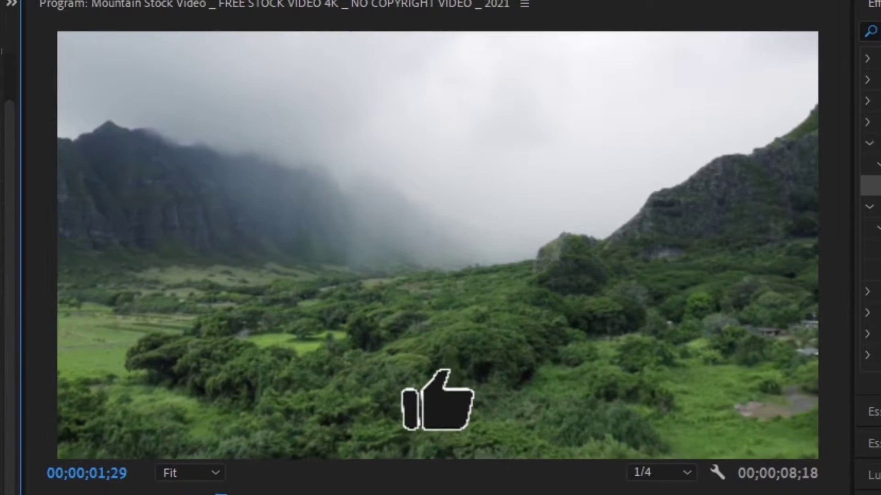
pyautogui.moveTo(244, 494); pyautogui.dragTo(122, 494)
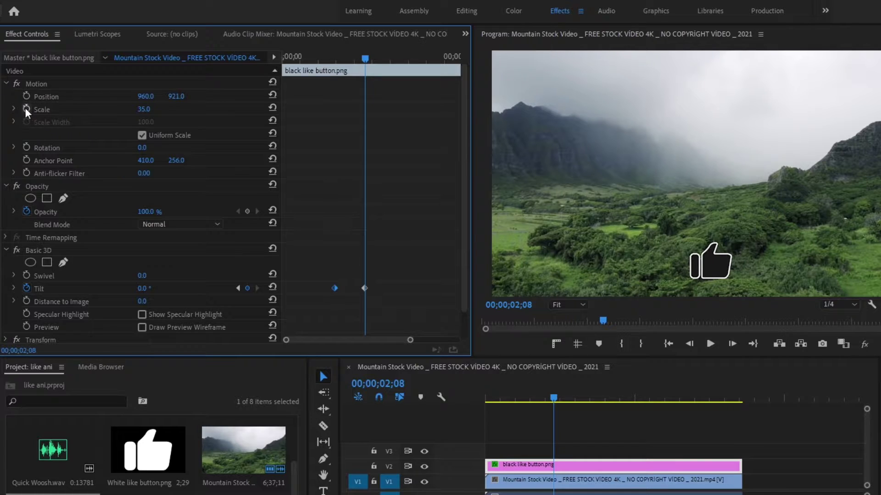
# Step: Keyframe Motion Scale and Rotation at 00;00;02;08, and set Scale to 29 and Rotation to 4° at 00;00;03;00
pyautogui.click(26, 110)
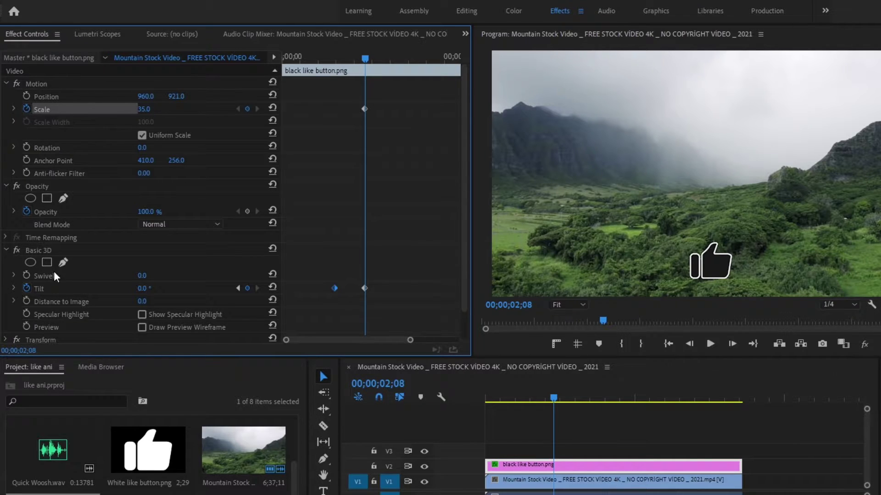
pyautogui.click(26, 147)
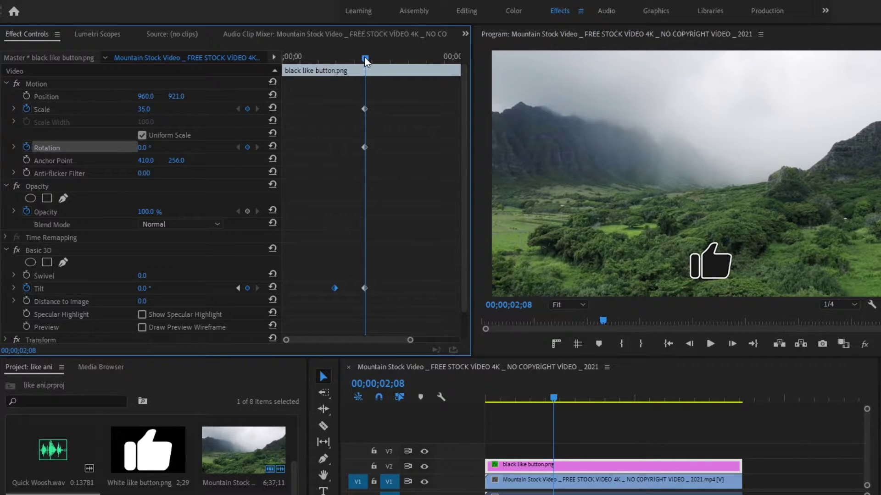
pyautogui.moveTo(365, 58); pyautogui.dragTo(391, 57)
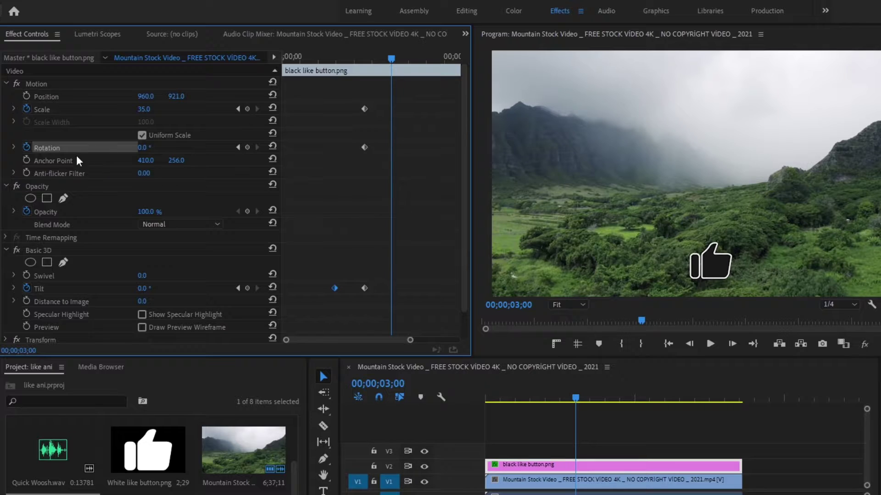
pyautogui.click(144, 110)
pyautogui.write('29')
pyautogui.press('Return')
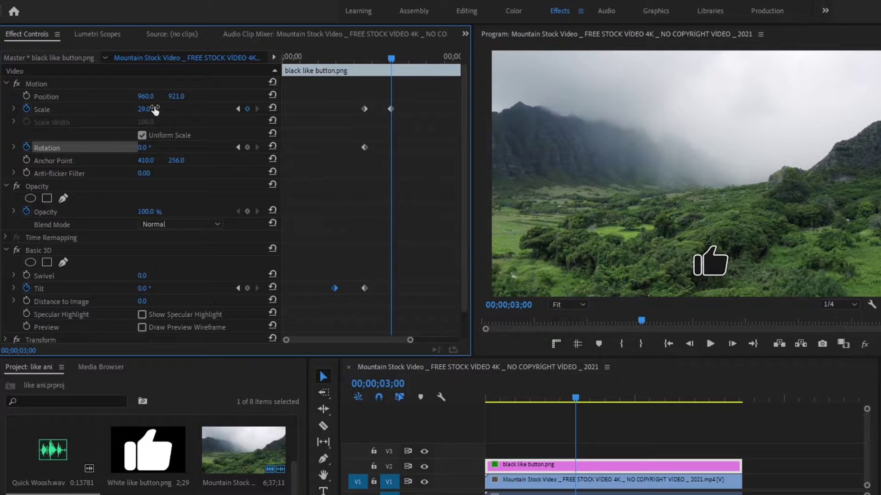
pyautogui.click(144, 147)
pyautogui.write('4')
pyautogui.press('Return')
# Step: Play the sequence to check the like button's shrink and rotation
pyautogui.moveTo(341, 62); pyautogui.dragTo(326, 57)
pyautogui.press('space')
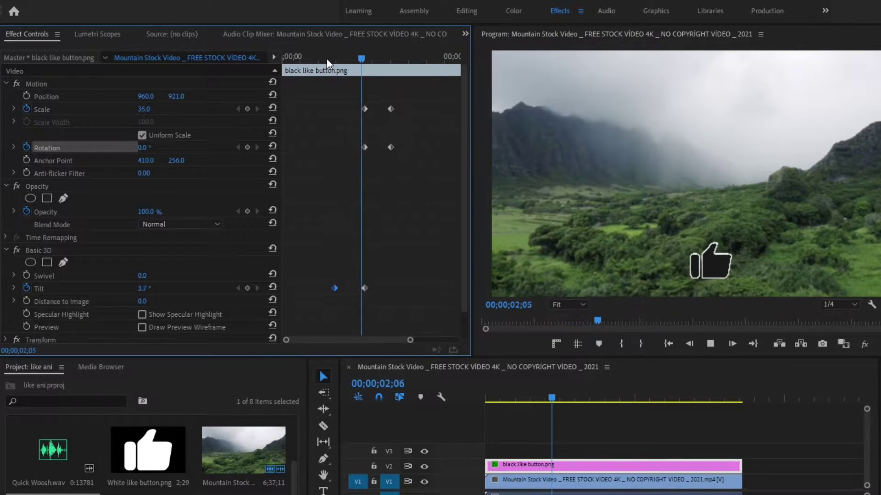
pyautogui.press('space')
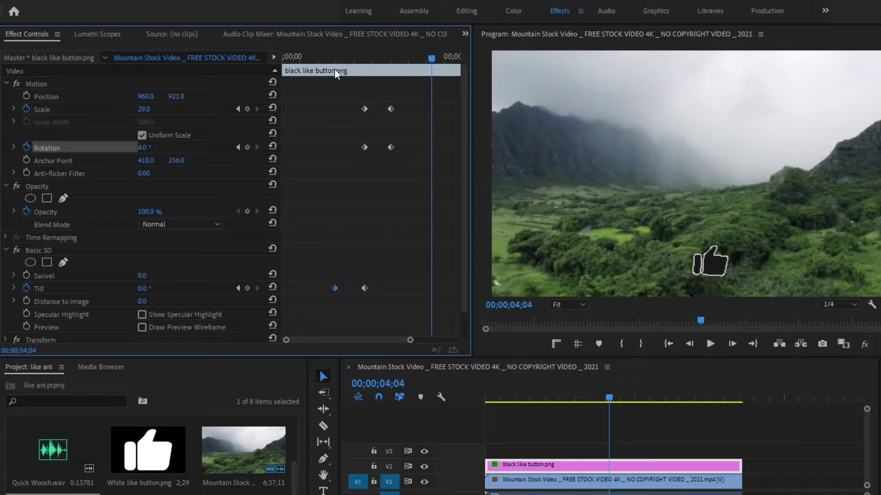
# Step: Move the second Scale and Rotation keyframes together closer to the first pair to speed up the shrink
pyautogui.click(401, 57)
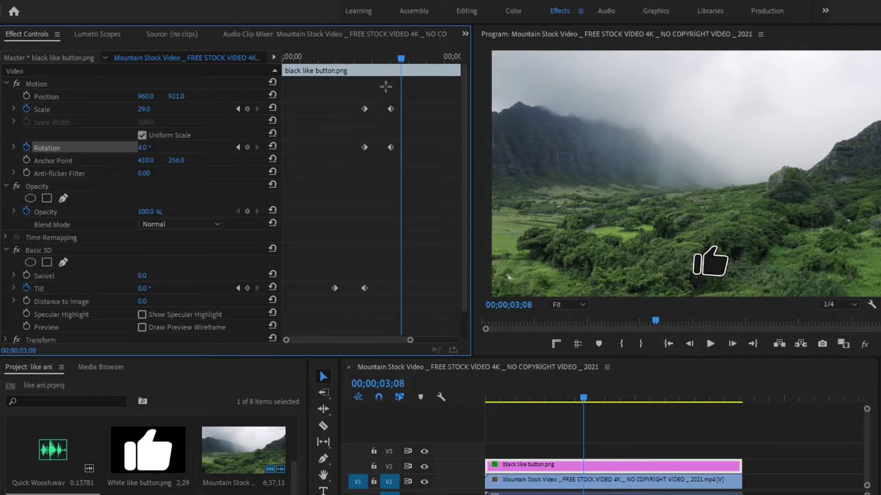
pyautogui.moveTo(385, 86); pyautogui.dragTo(399, 161)
pyautogui.moveTo(390, 107); pyautogui.dragTo(379, 108)
pyautogui.click(350, 57)
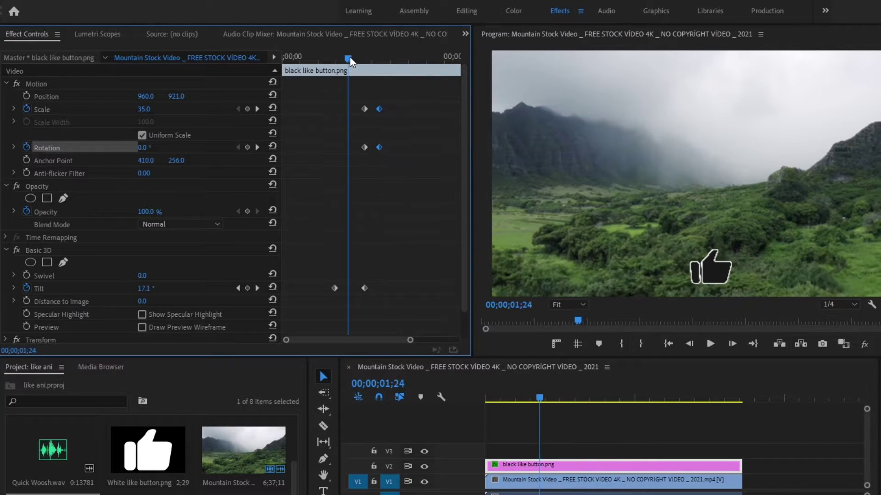
# Step: Place White like button.png on track V3 starting at 00;00;02;16
pyautogui.moveTo(349, 57); pyautogui.dragTo(376, 65)
pyautogui.scroll(5, 386, 65)
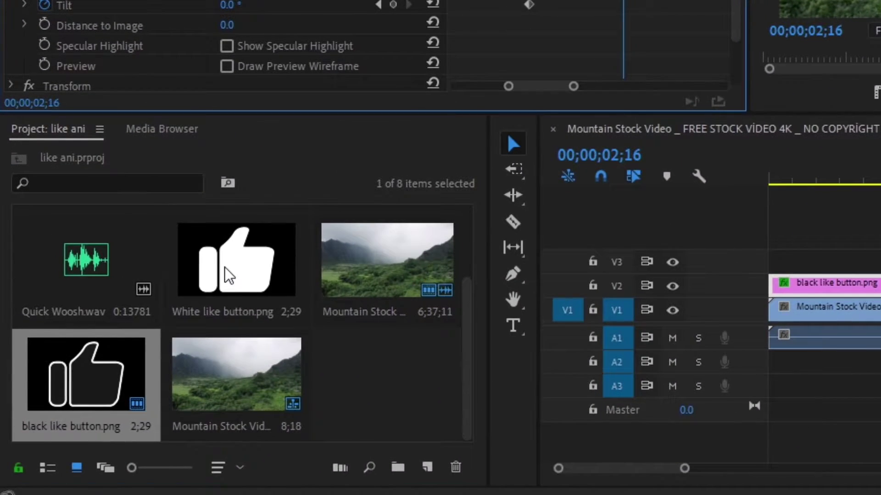
pyautogui.click(162, 411)
pyautogui.moveTo(362, 382); pyautogui.dragTo(430, 260)
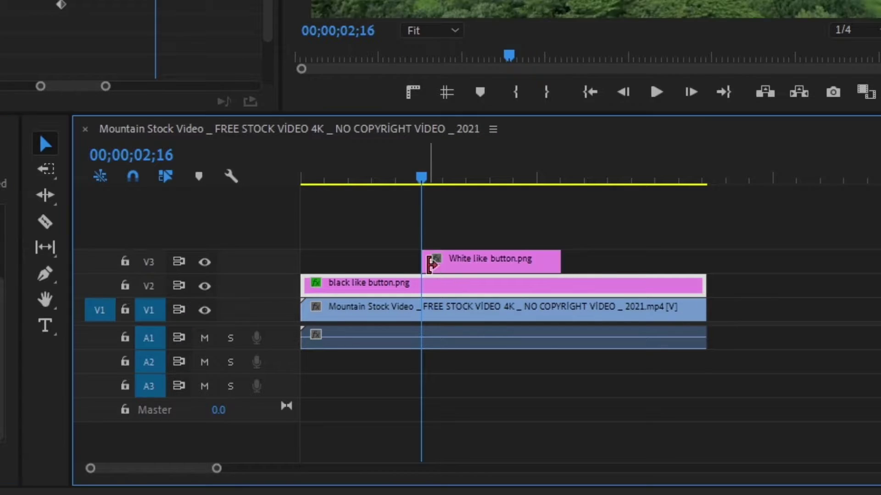
# Step: Set the White like button.png clip's Scale to 35
pyautogui.press('space')
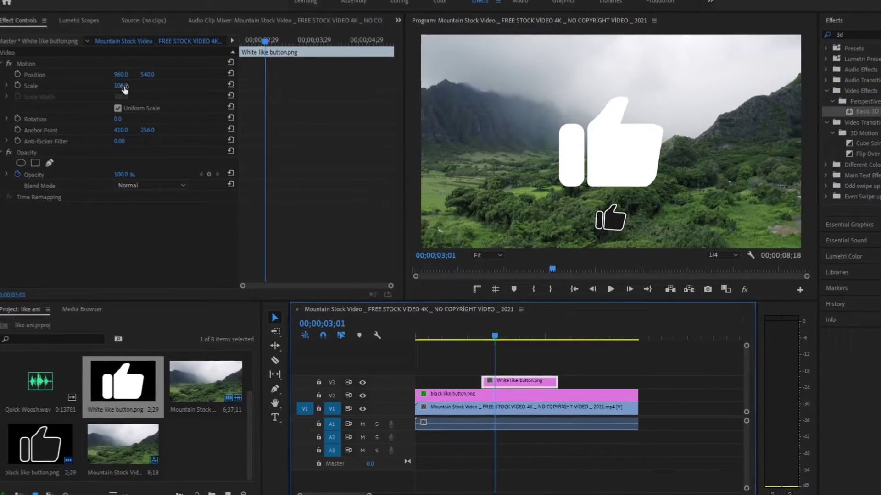
pyautogui.click(122, 86)
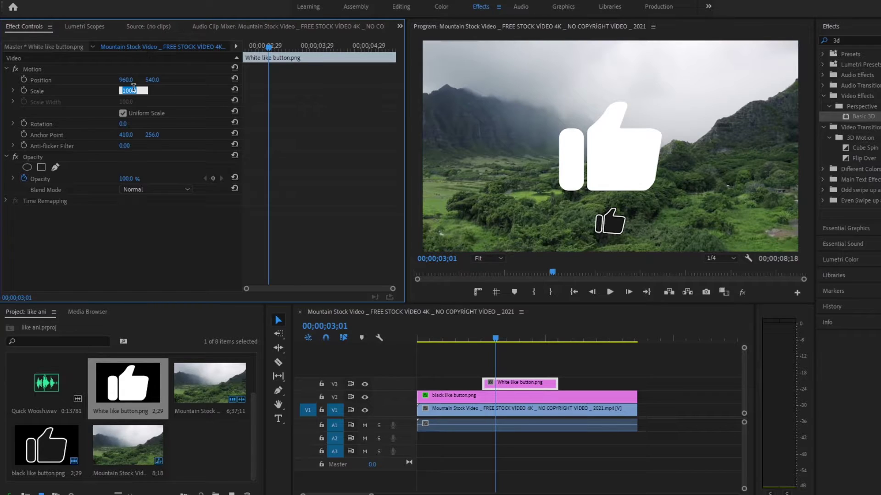
pyautogui.write('35')
pyautogui.press('Return')
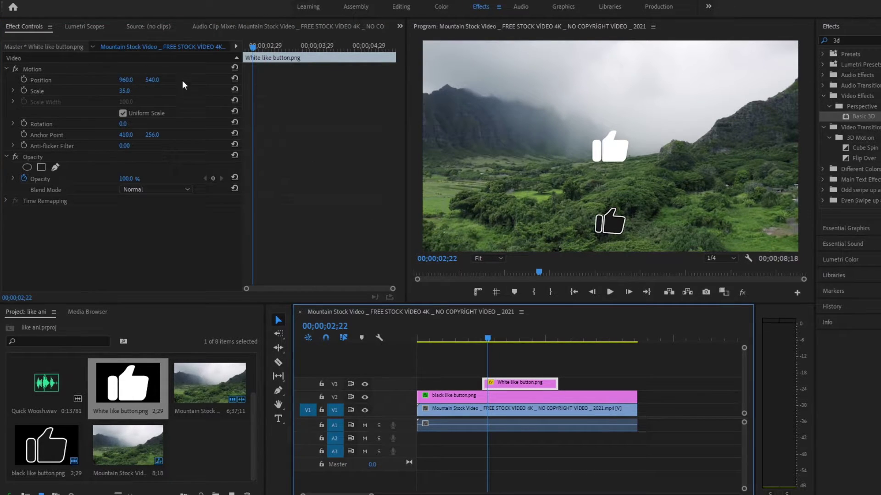
# Step: Set the white like button's vertical Position to 921 so it covers the black one
pyautogui.click(154, 80)
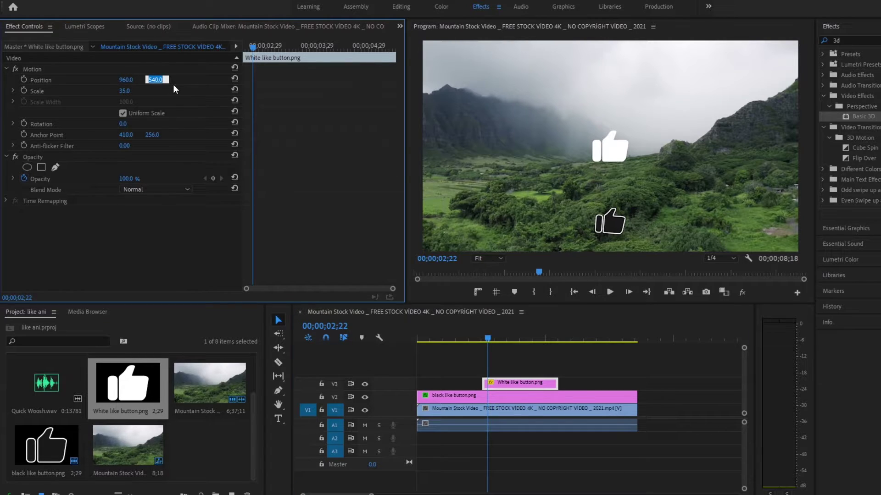
pyautogui.write('921')
pyautogui.press('Return')
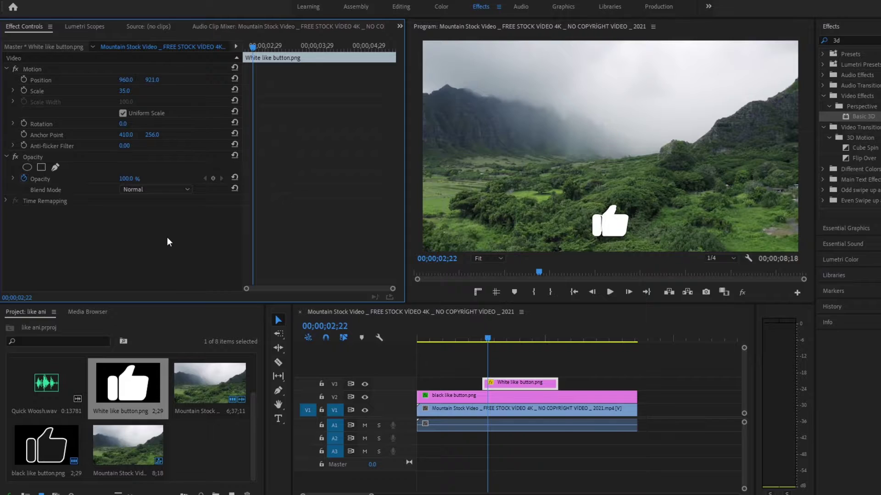
# Step: Set the white like button's Scale to 29 and Rotation to 4° at 00;00;02;16
pyautogui.click(124, 90)
pyautogui.write('29')
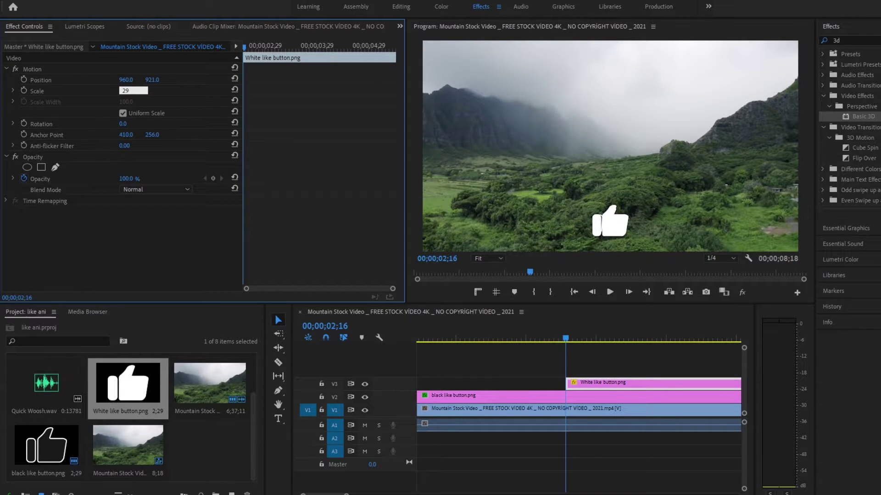
pyautogui.press('Return')
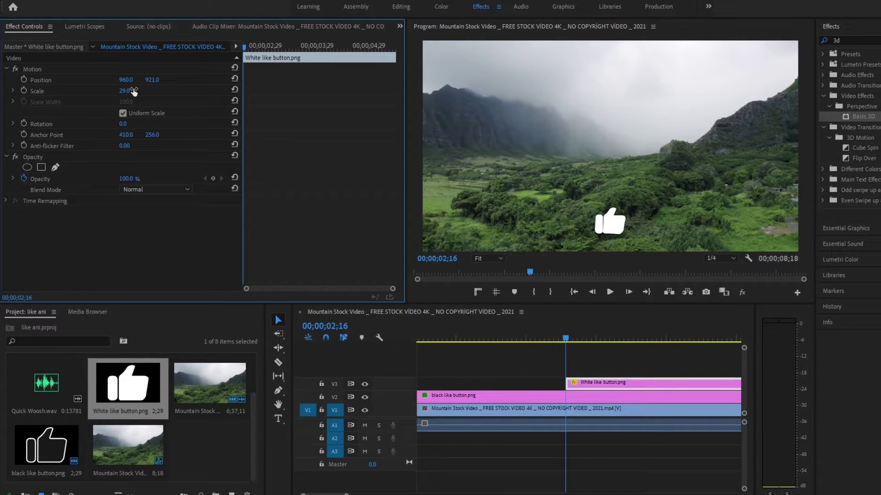
pyautogui.click(131, 122)
pyautogui.write('4')
pyautogui.press('Return')
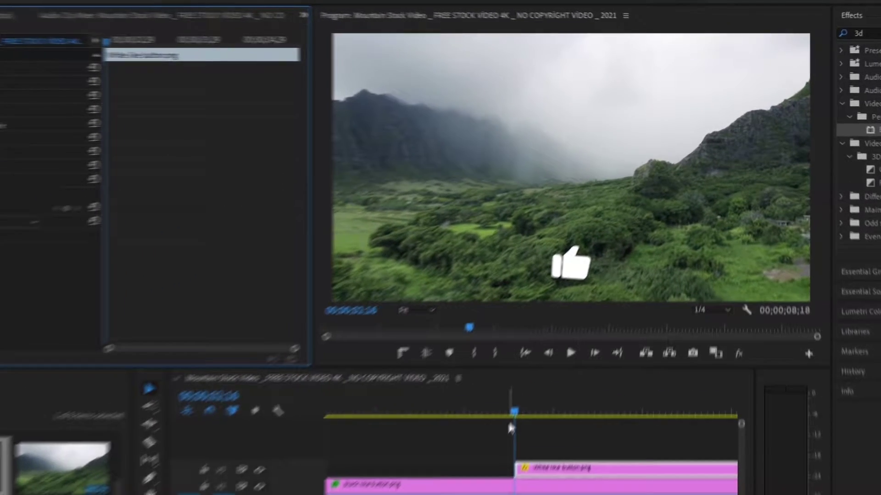
# Step: Add Scale and Rotation keyframes at the start of the White like button.png clip
pyautogui.moveTo(512, 411)
pyautogui.mouseDown()
pyautogui.moveTo(502, 411)
pyautogui.moveTo(519, 411)
pyautogui.moveTo(512, 411)
pyautogui.mouseUp()
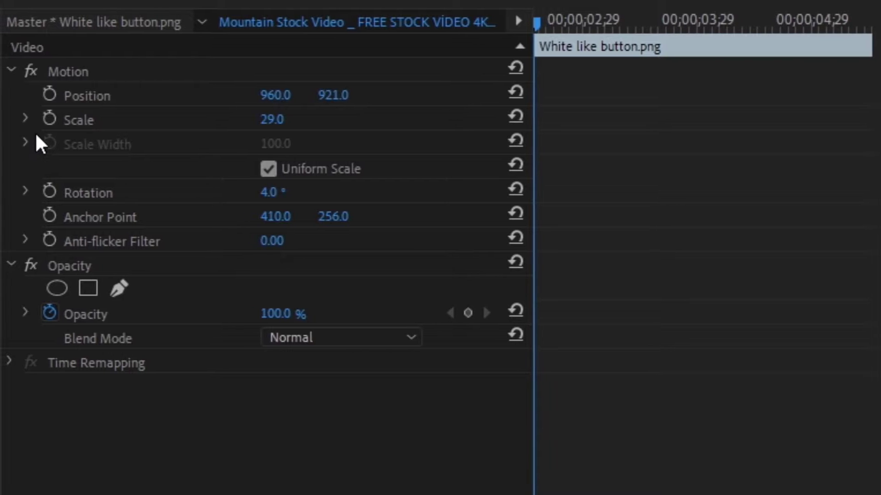
pyautogui.click(49, 119)
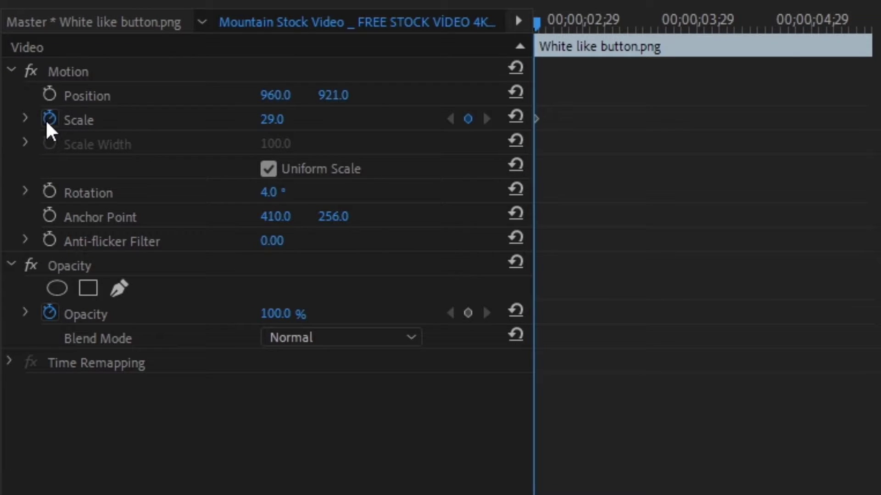
pyautogui.click(49, 191)
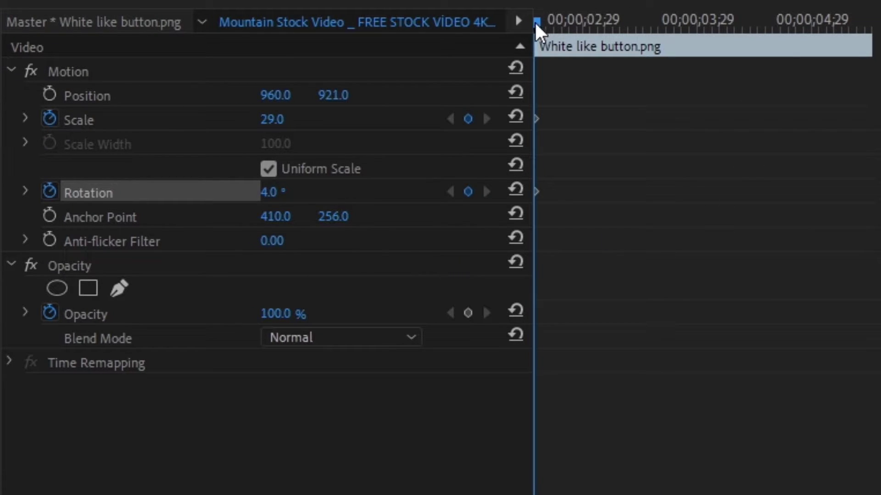
# Step: Set the white like button's Scale to 35 and Rotation to 0° a few frames after the clip's start
pyautogui.moveTo(537, 23); pyautogui.dragTo(573, 28)
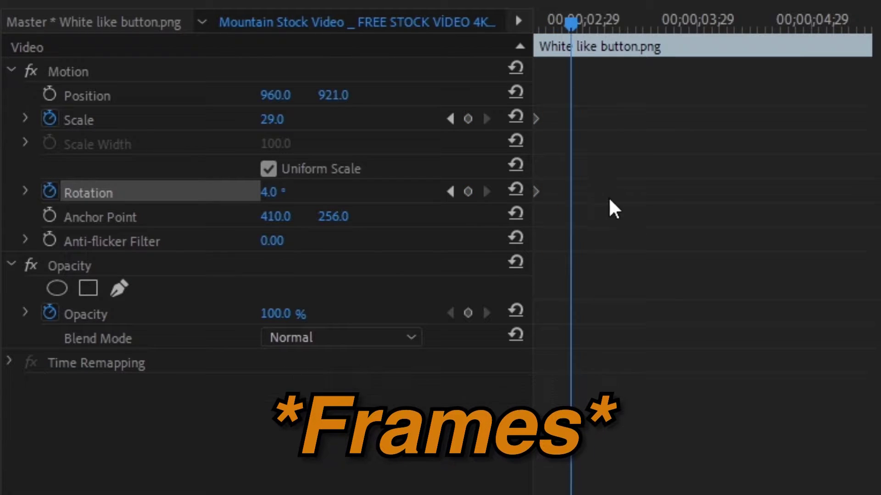
pyautogui.click(270, 120)
pyautogui.write('35')
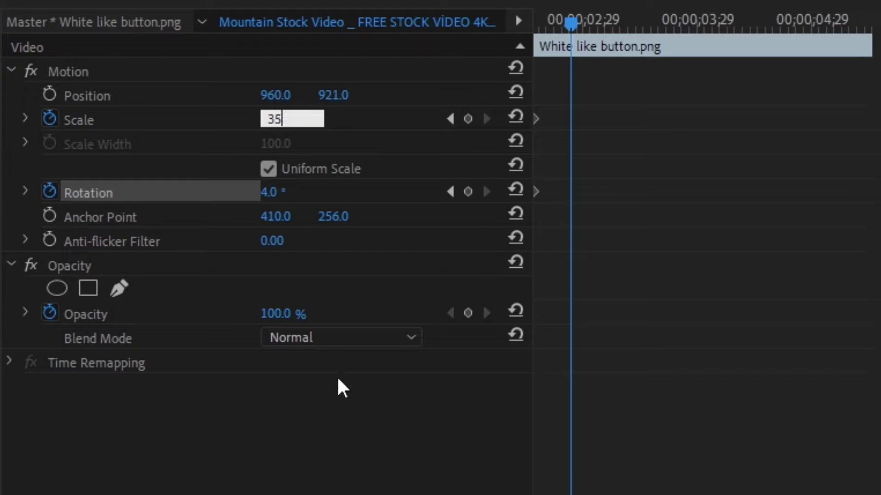
pyautogui.press('Return')
pyautogui.click(284, 188)
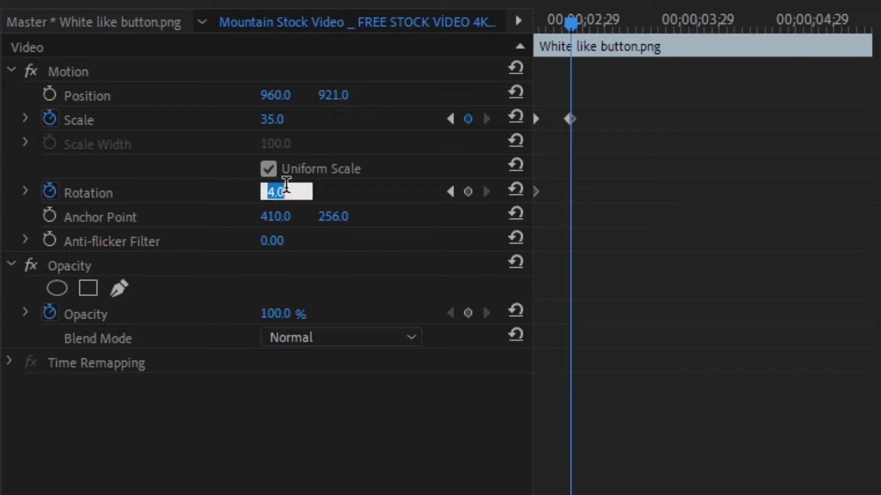
pyautogui.write('0')
pyautogui.press('Return')
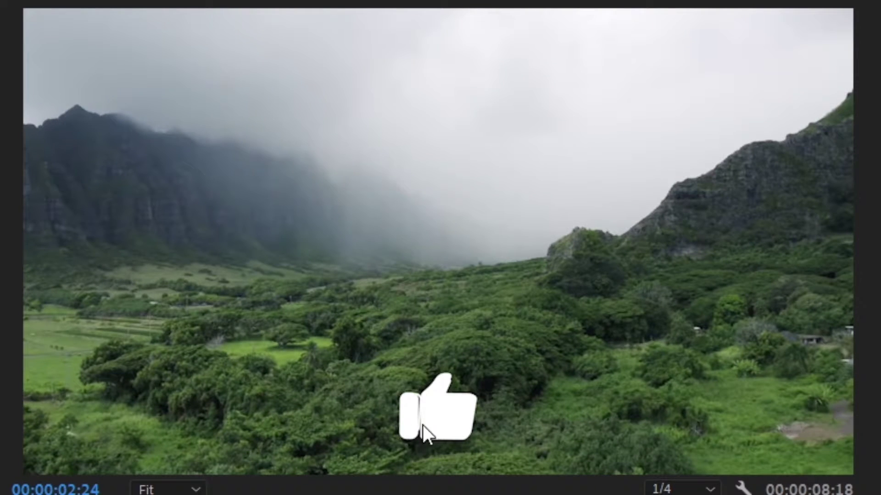
# Step: Split the black like button.png clip at 00;00;02;16 and delete the part after the cut
pyautogui.moveTo(470, 344); pyautogui.dragTo(471, 320)
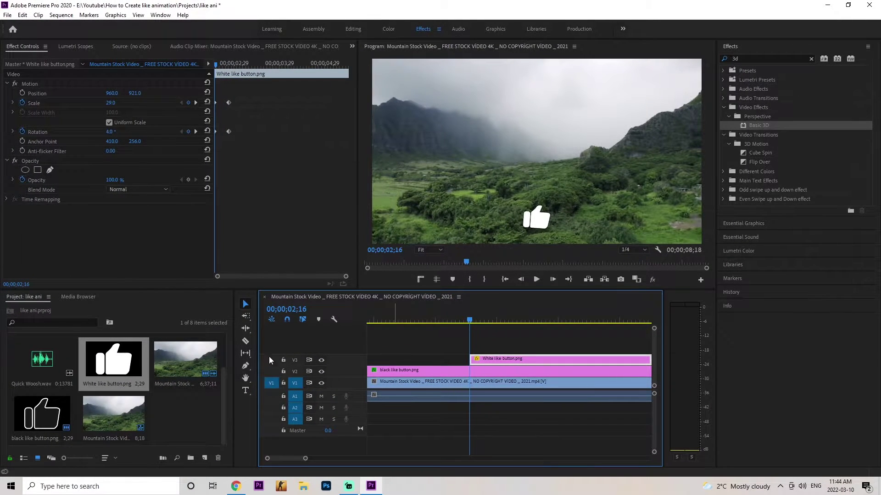
pyautogui.click(245, 341)
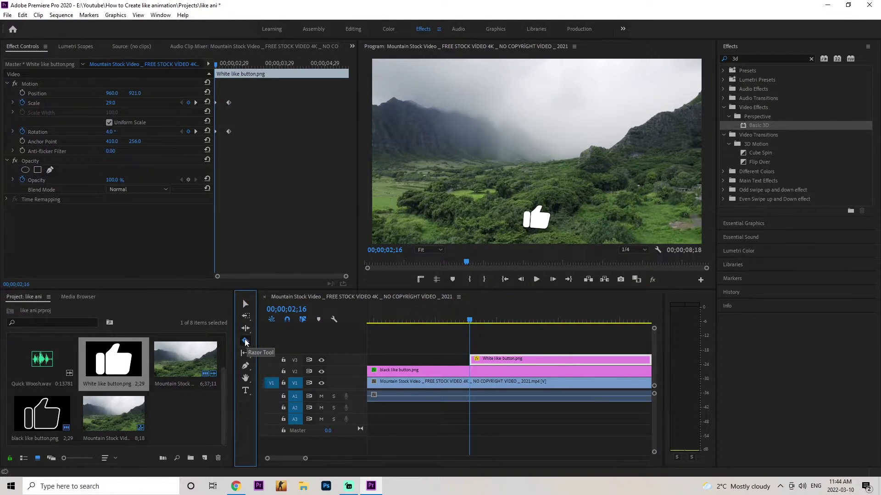
pyautogui.click(472, 372)
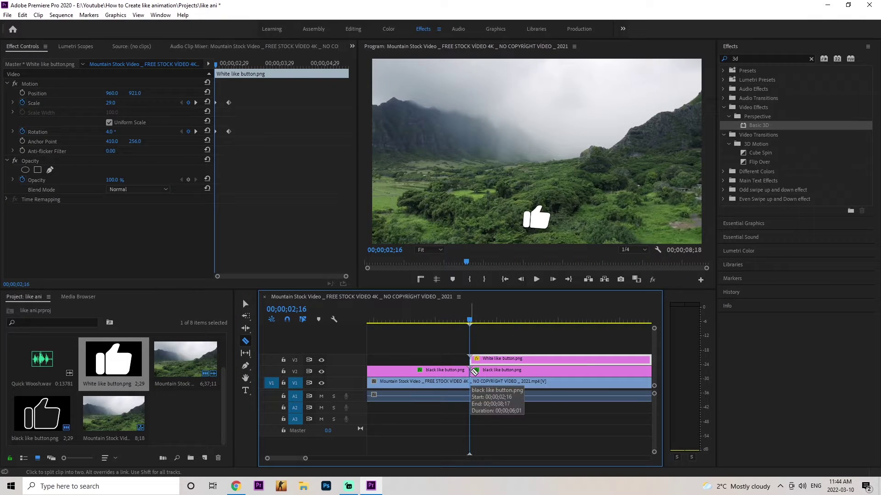
pyautogui.press('v')
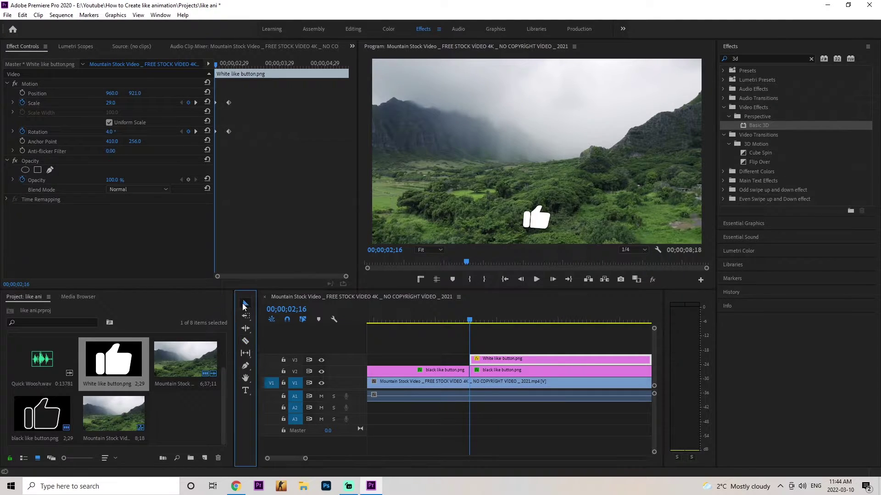
pyautogui.moveTo(471, 320); pyautogui.dragTo(518, 330)
pyautogui.click(461, 373)
pyautogui.click(494, 369)
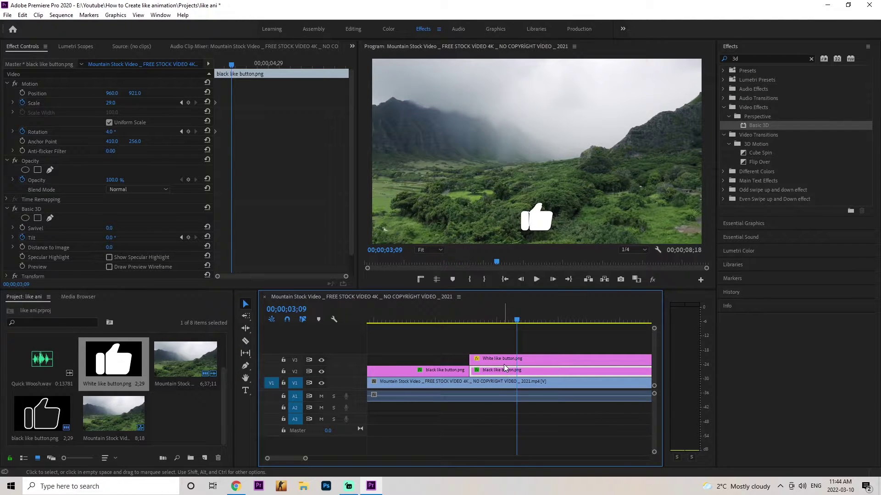
pyautogui.press('Delete')
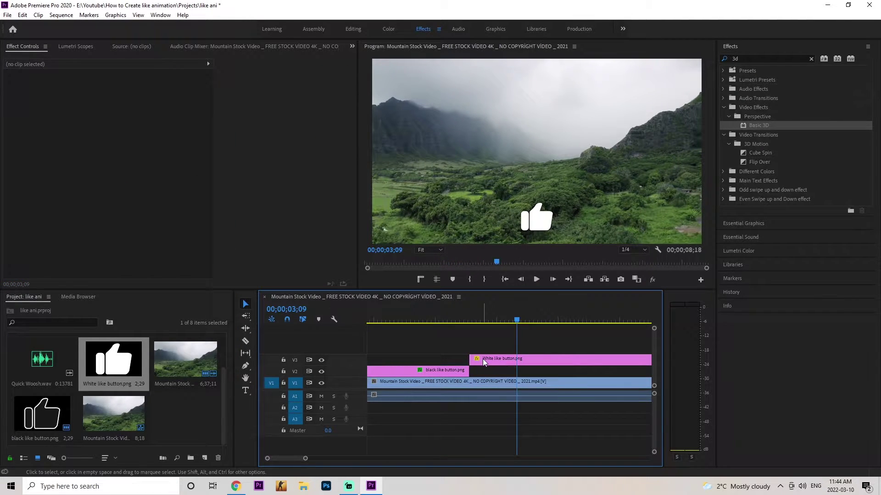
# Step: Move the White like button.png clip down to track V2 behind the shortened black clip and play back the change
pyautogui.click(482, 359)
pyautogui.moveTo(483, 362); pyautogui.dragTo(483, 371)
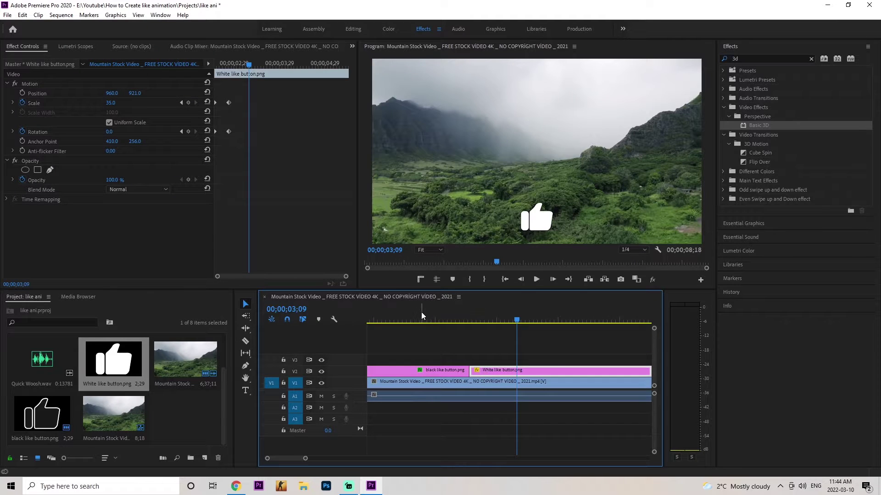
pyautogui.click(400, 320)
pyautogui.press('space')
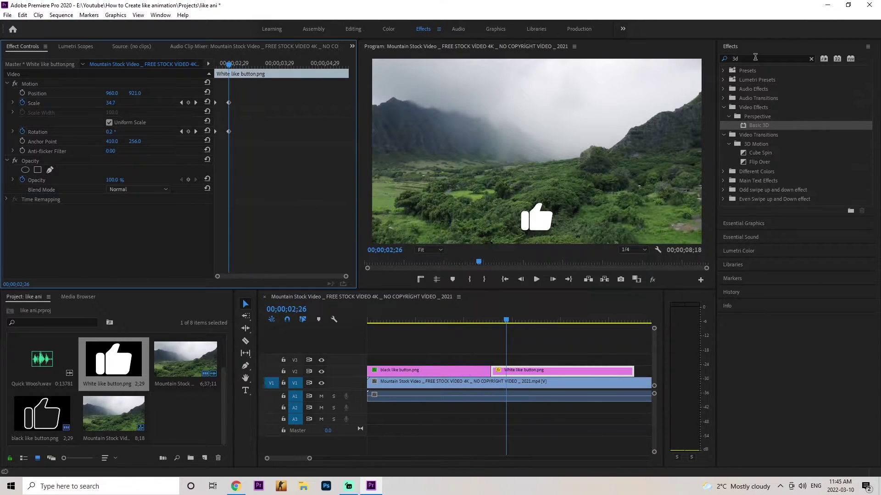
# Step: Find the Transform effect and apply it to the White like button.png clip
pyautogui.click(755, 57)
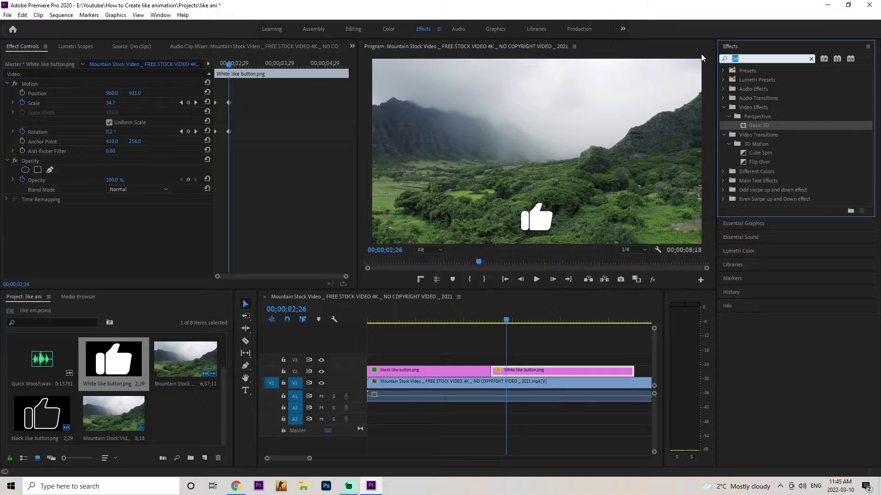
pyautogui.press('BackSpace')
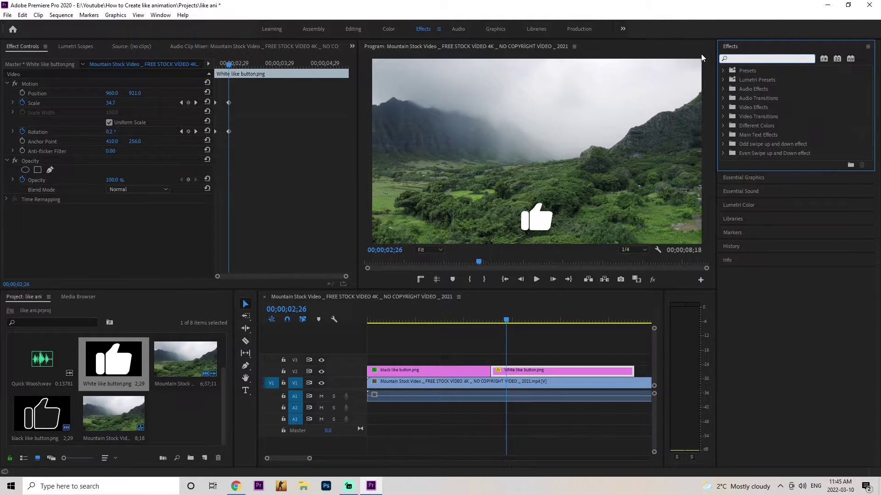
pyautogui.write('transf')
pyautogui.moveTo(753, 188); pyautogui.dragTo(532, 373)
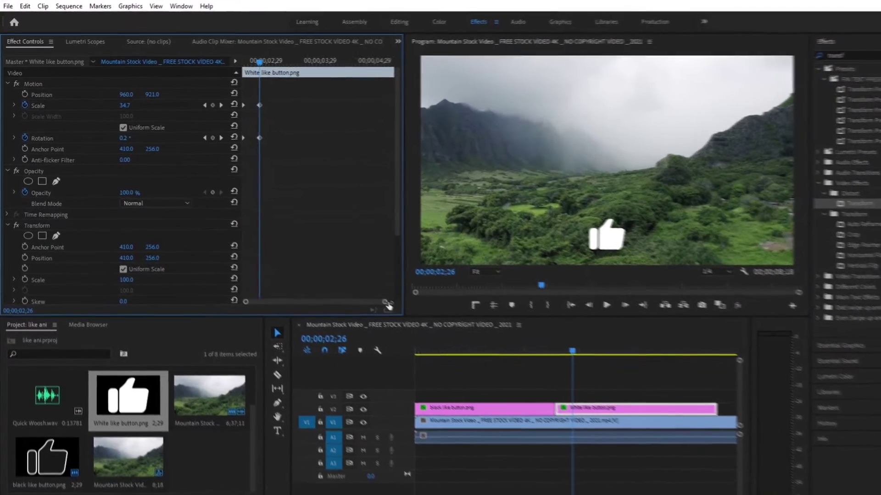
# Step: Add a Position keyframe to the white like button's Transform effect at 00;00;02;26
pyautogui.moveTo(345, 276); pyautogui.dragTo(329, 277)
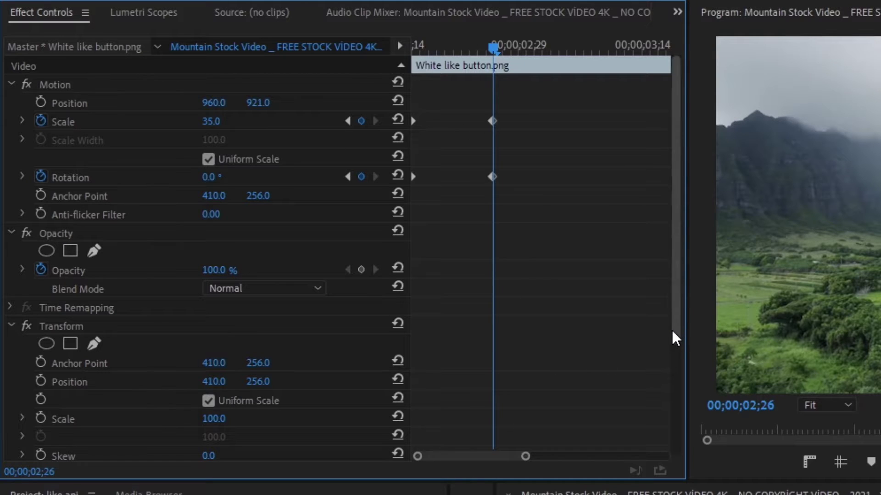
pyautogui.moveTo(676, 276); pyautogui.dragTo(696, 378)
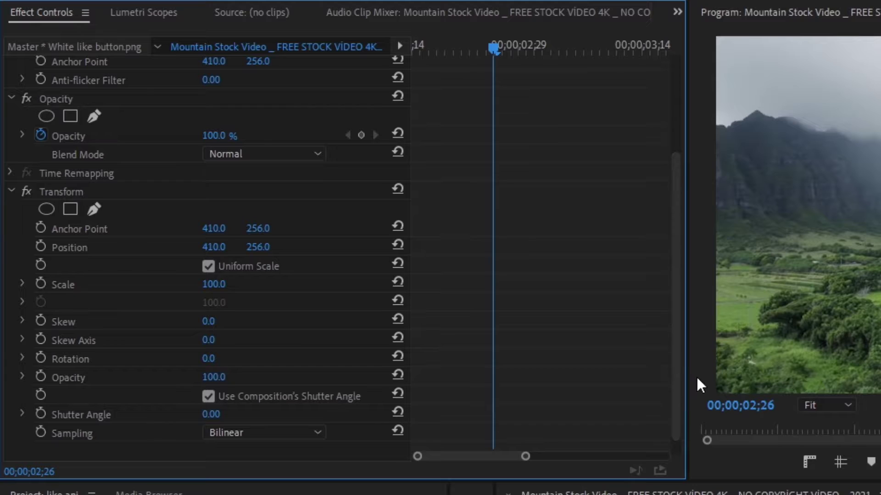
pyautogui.click(41, 246)
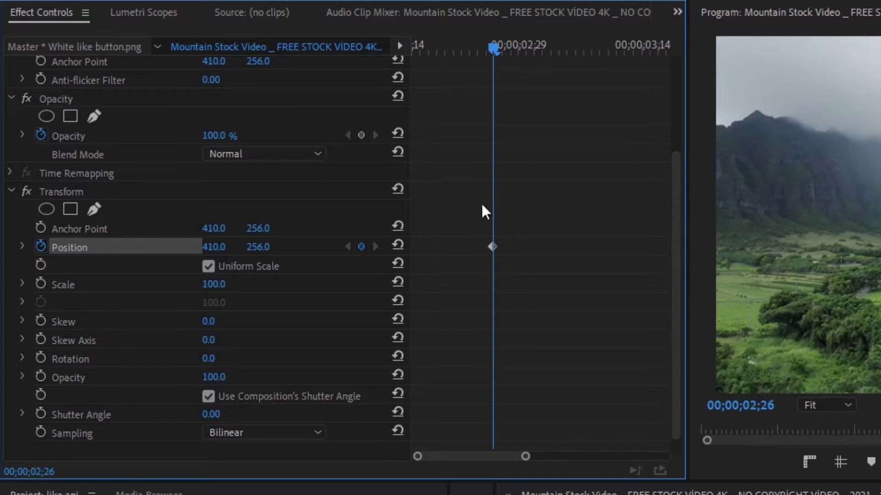
# Step: Set the Transform effect's vertical Position to 165 at 00;00;03;00
pyautogui.moveTo(494, 42); pyautogui.dragTo(525, 48)
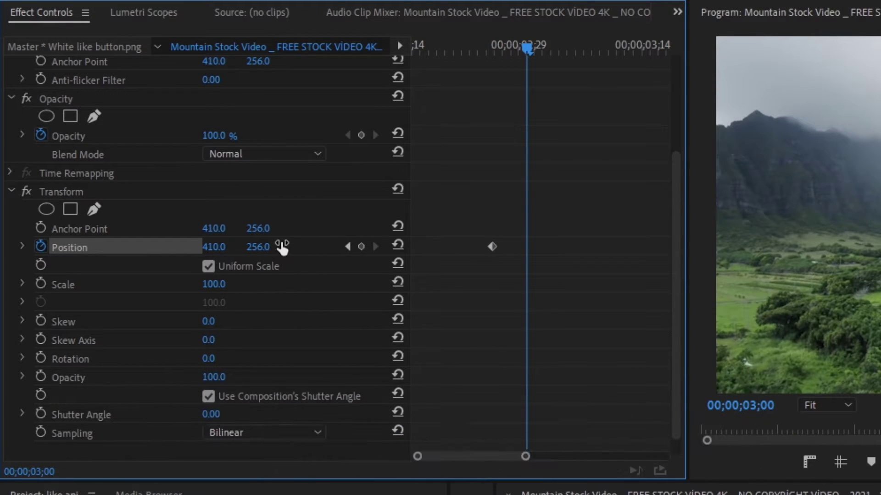
pyautogui.click(258, 248)
pyautogui.write('165')
pyautogui.press('Return')
# Step: Add a Transform Position keyframe at 00;00;03;03 that holds the raised position
pyautogui.press('Right')
pyautogui.press('Right')
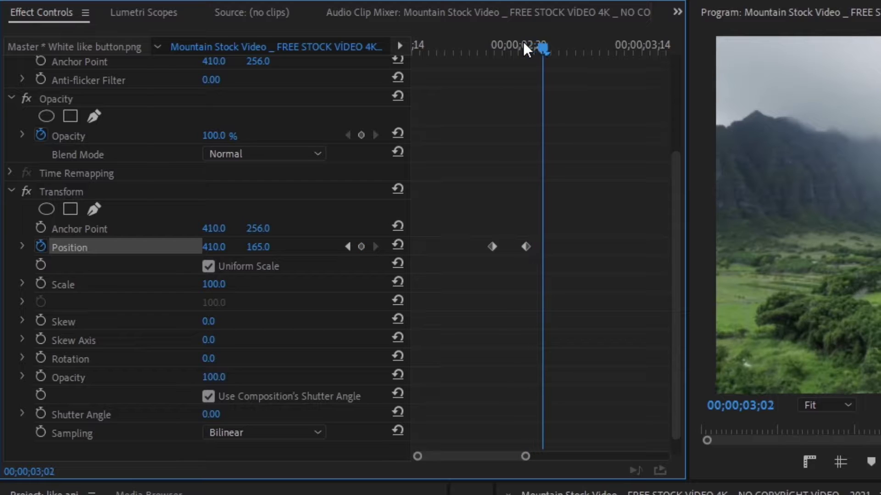
pyautogui.press('Right')
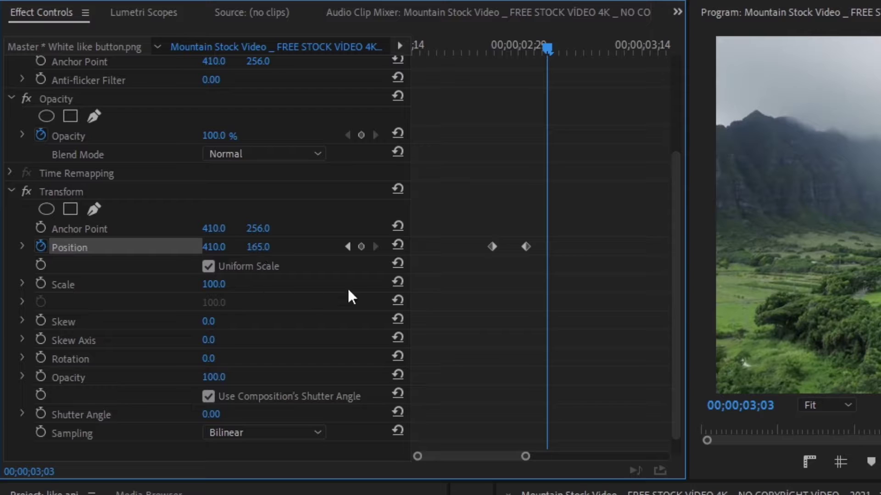
pyautogui.click(361, 247)
# Step: Set the Transform effect's vertical Position to 1125 at 00;00;03;10 and play back the button's exit from the frame
pyautogui.moveTo(545, 50); pyautogui.dragTo(607, 52)
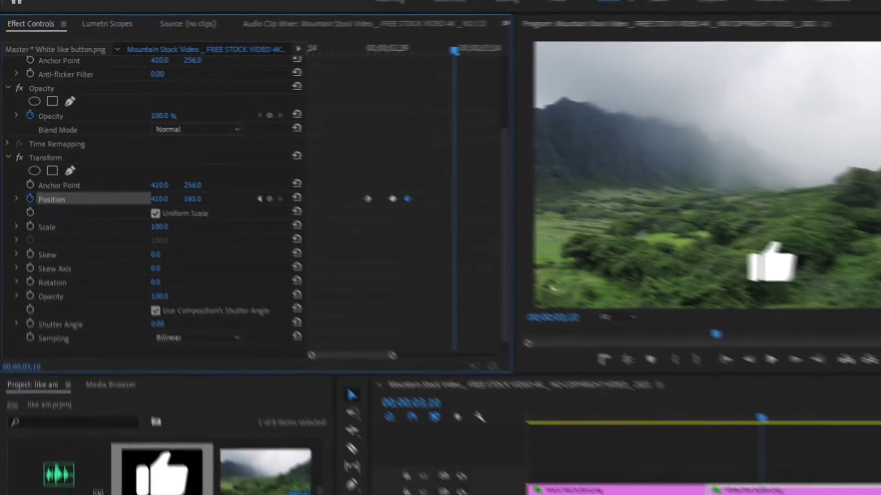
pyautogui.moveTo(193, 199); pyautogui.dragTo(394, 199)
pyautogui.moveTo(157, 173); pyautogui.dragTo(188, 175)
pyautogui.click(278, 48)
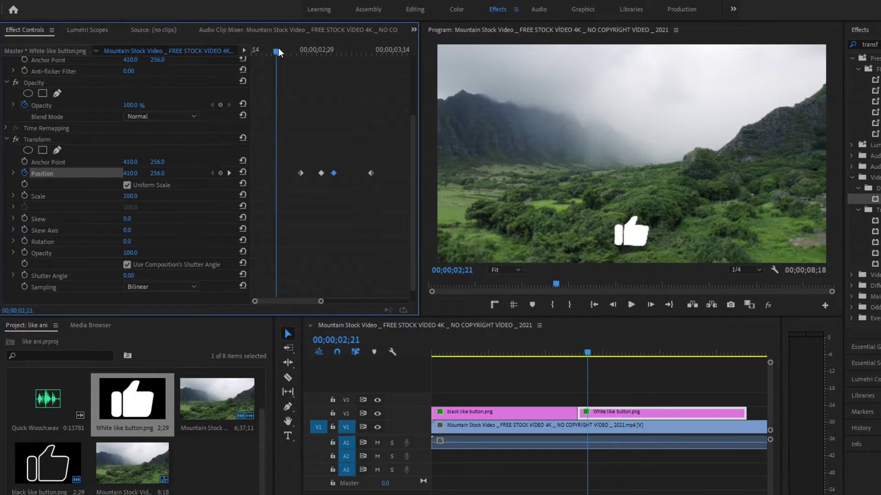
pyautogui.press('space')
pyautogui.click(268, 47)
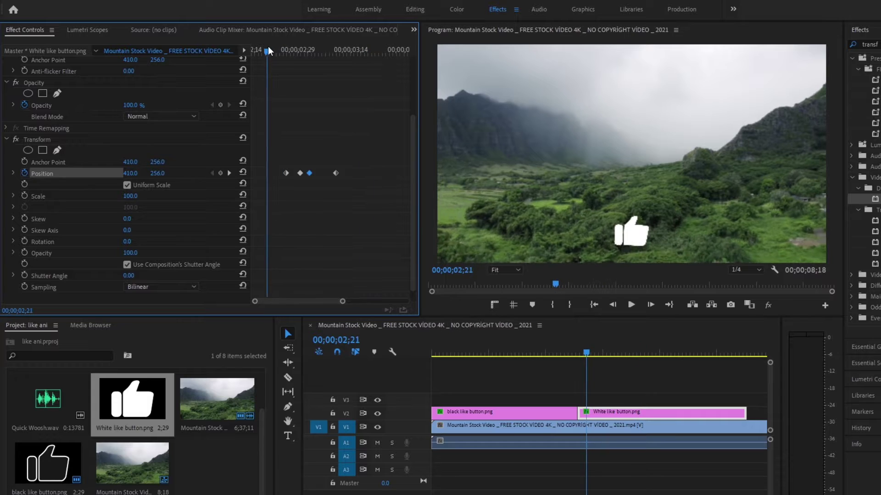
pyautogui.press('space')
# Step: Change the temporal interpolation of all four Transform Position keyframes to Bezier
pyautogui.click(278, 47)
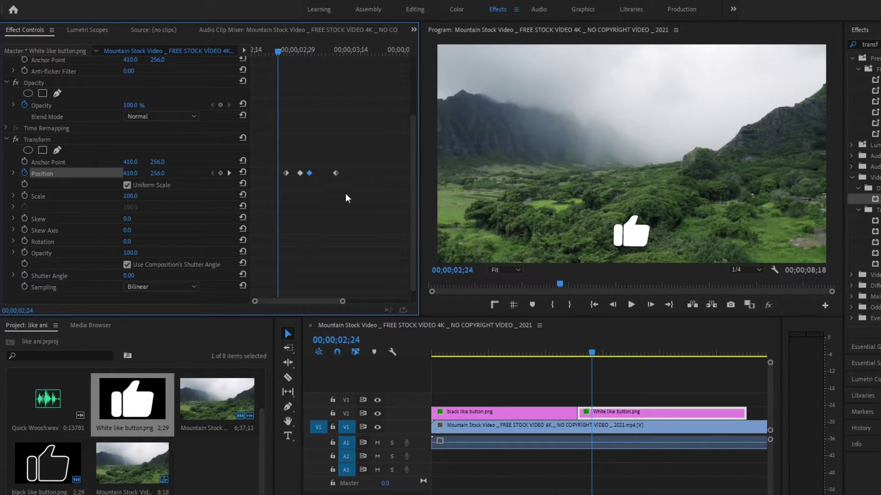
pyautogui.moveTo(359, 190); pyautogui.dragTo(275, 155)
pyautogui.rightClick(335, 172)
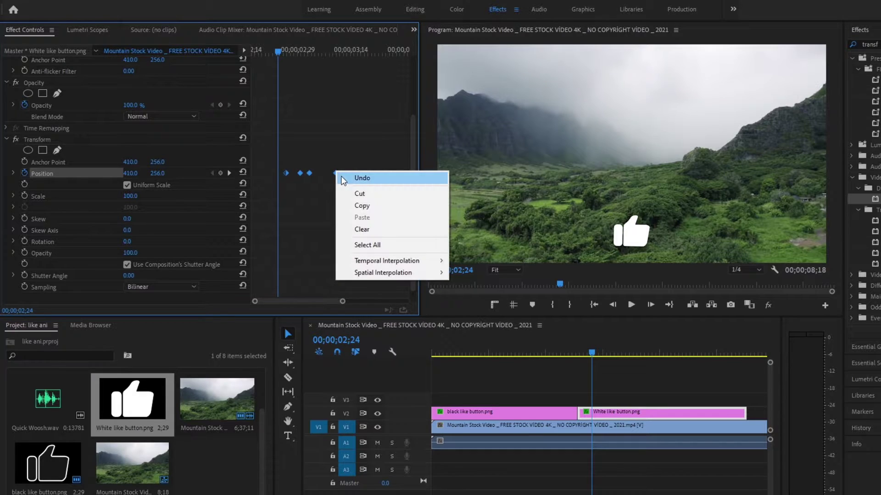
pyautogui.moveTo(370, 259)
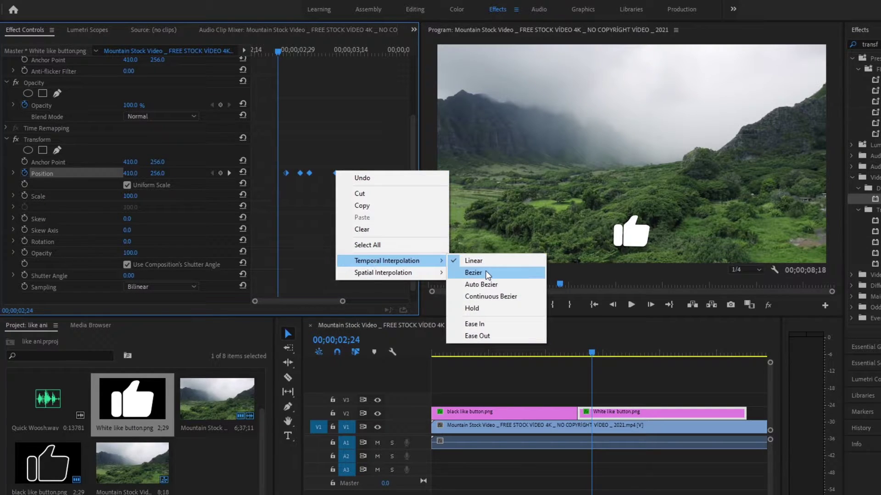
pyautogui.click(463, 273)
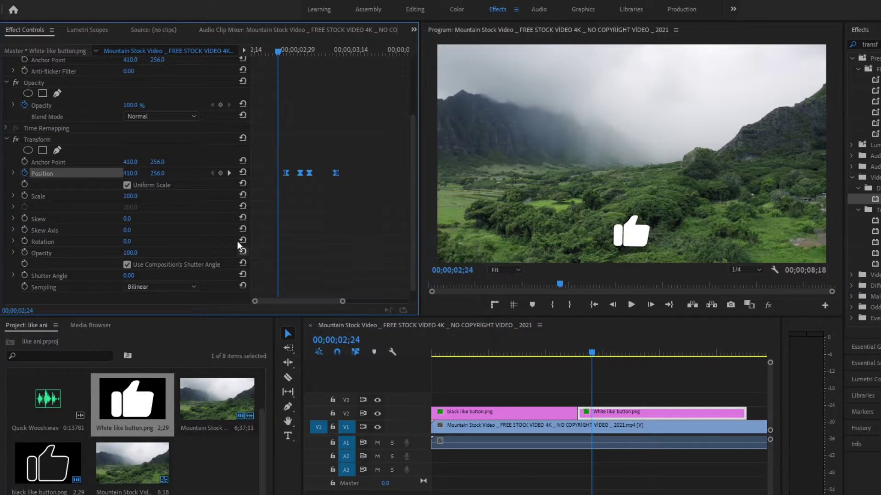
# Step: Expand the Transform Position velocity graph and shape a small central peak between the first two keyframes
pyautogui.click(13, 173)
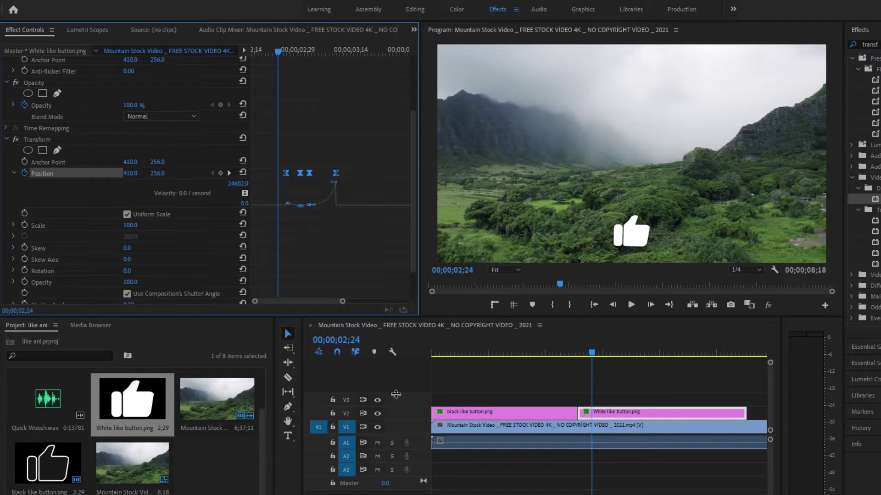
pyautogui.moveTo(343, 301); pyautogui.dragTo(277, 300)
pyautogui.click(289, 50)
pyautogui.click(340, 240)
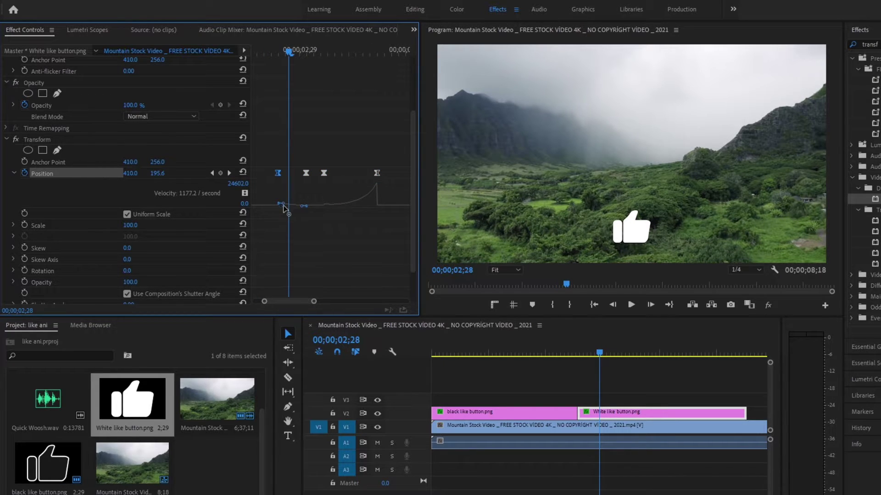
pyautogui.moveTo(283, 205); pyautogui.dragTo(303, 215)
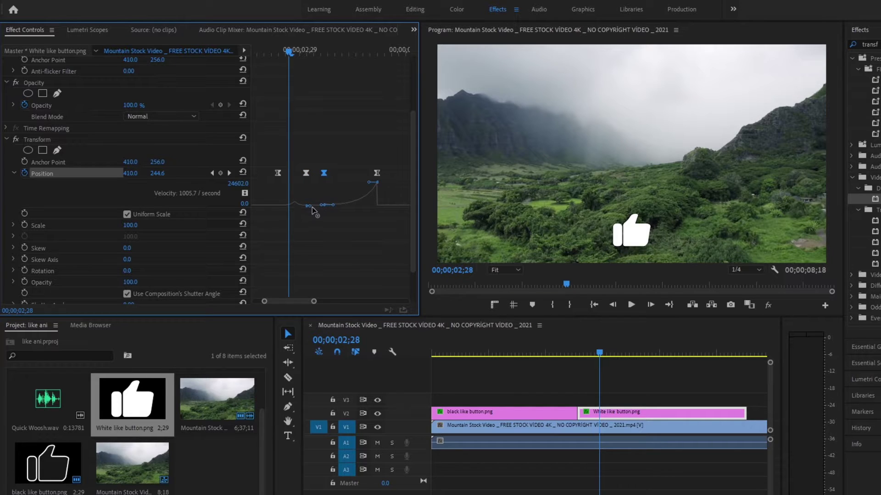
# Step: Shape the velocity curve between the last two Position keyframes into a steep central peak and play back the whole animation
pyautogui.click(324, 172)
pyautogui.moveTo(334, 218); pyautogui.dragTo(347, 221)
pyautogui.moveTo(370, 183); pyautogui.dragTo(362, 224)
pyautogui.click(265, 50)
pyautogui.press('space')
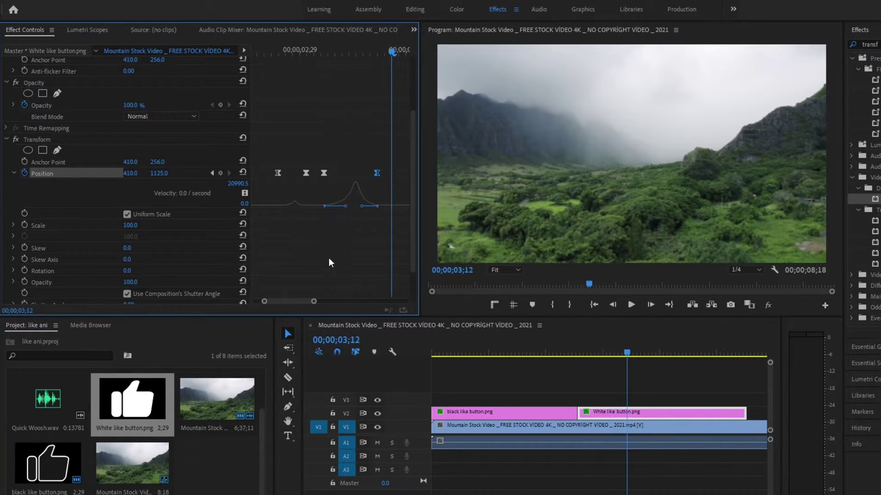
pyautogui.moveTo(315, 301); pyautogui.dragTo(340, 298)
pyautogui.click(508, 347)
pyautogui.press('Home')
pyautogui.press('space')
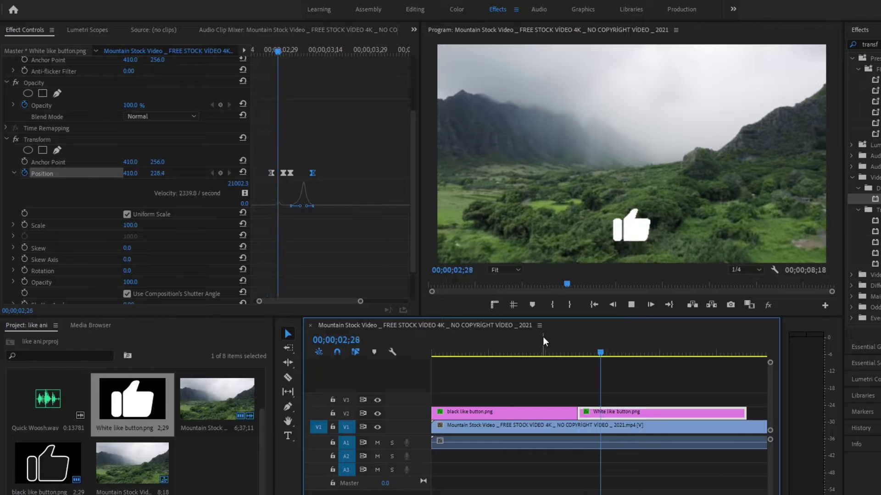
pyautogui.press('space')
# Step: Move the last three Transform Position keyframes about ten frames later to slow the button's upward movement
pyautogui.click(283, 173)
pyautogui.keyDown('shift'); pyautogui.click(288, 174); pyautogui.keyUp('shift')
pyautogui.moveTo(284, 172); pyautogui.dragTo(312, 174)
pyautogui.click(334, 51)
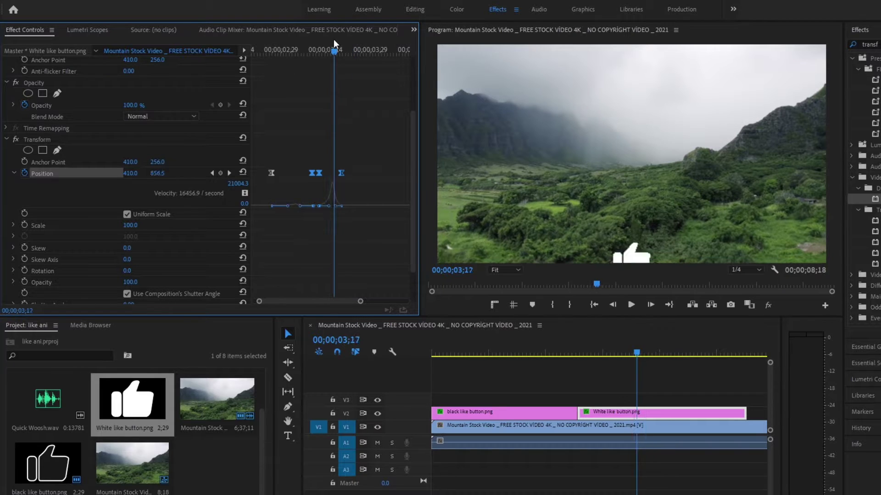
pyautogui.moveTo(324, 45); pyautogui.dragTo(332, 51)
pyautogui.click(375, 136)
# Step: Move the last Transform Position keyframe to just after 00;00;04;04 to slow the exit, and play back the result
pyautogui.moveTo(340, 172); pyautogui.dragTo(402, 173)
pyautogui.press('Up')
pyautogui.press('space')
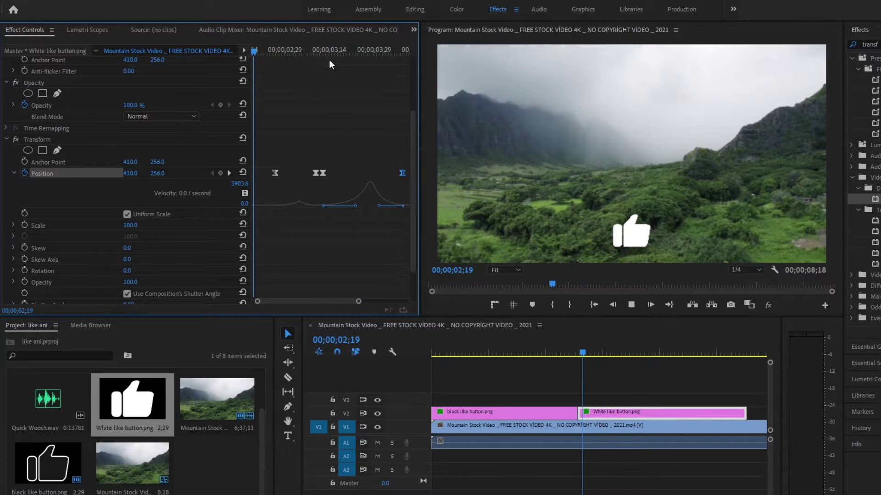
pyautogui.press('space')
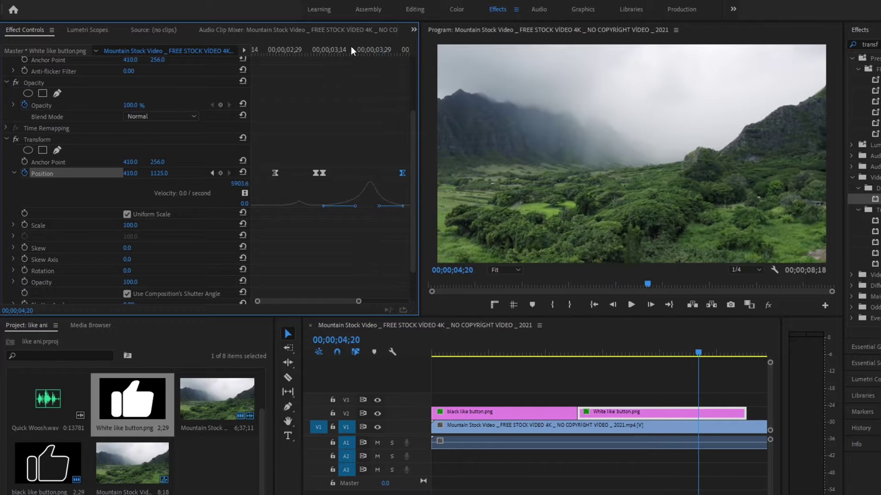
pyautogui.moveTo(345, 49); pyautogui.dragTo(388, 50)
pyautogui.moveTo(402, 173); pyautogui.dragTo(392, 172)
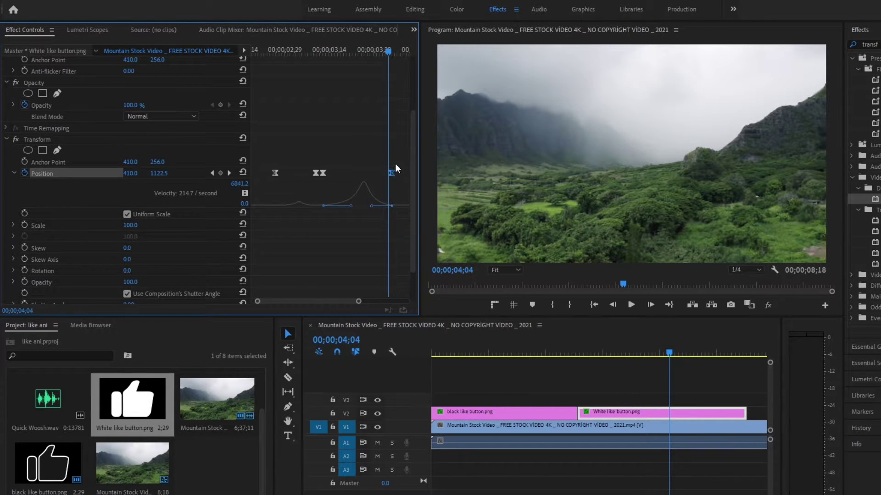
pyautogui.click(270, 49)
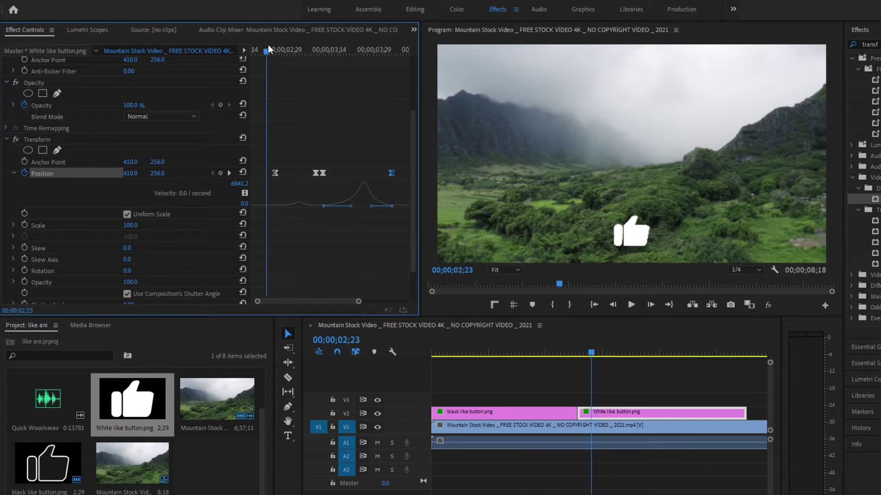
pyautogui.press('space')
pyautogui.press('space')
pyautogui.moveTo(555, 494); pyautogui.dragTo(569, 494)
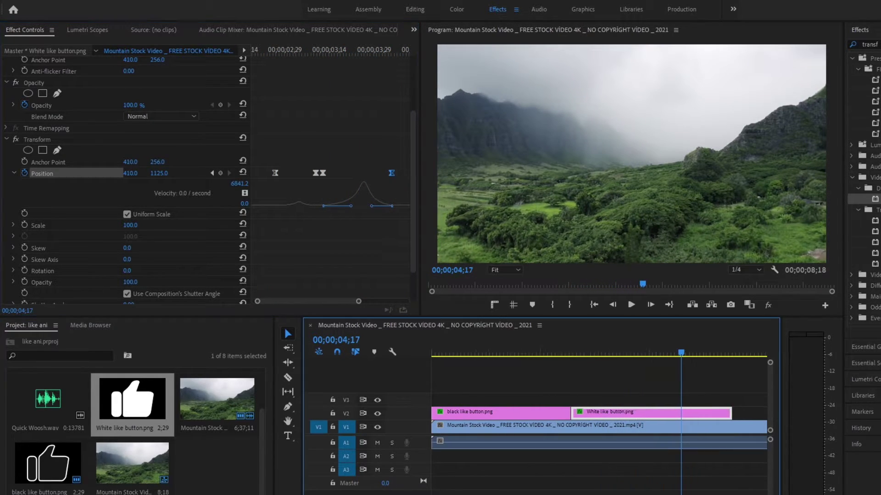
# Step: Set the white like button's Transform Shutter Angle to 360 and turn off Use Composition's Shutter Angle
pyautogui.moveTo(569, 494); pyautogui.dragTo(752, 494)
pyautogui.press('space')
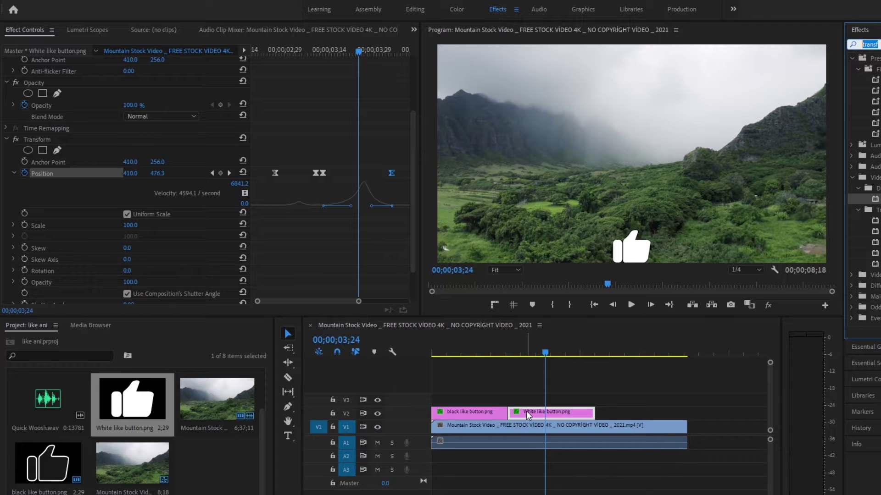
pyautogui.scroll(-3, 163, 216)
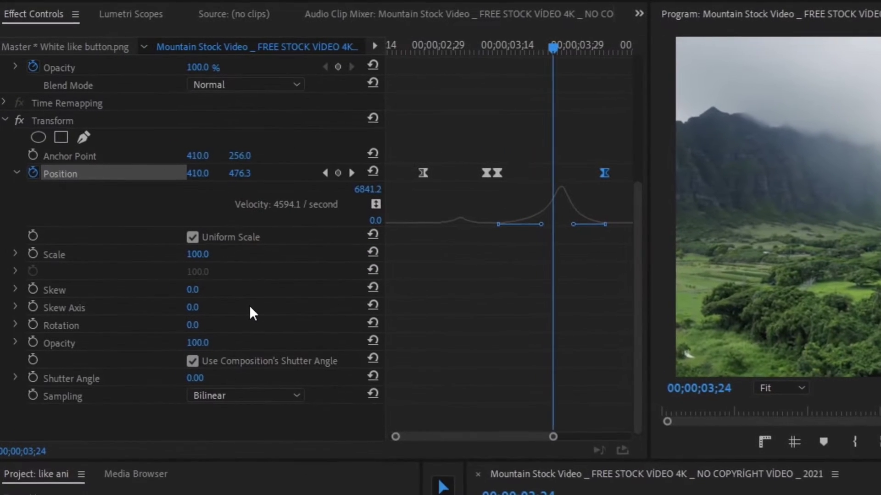
pyautogui.moveTo(191, 381); pyautogui.dragTo(321, 381)
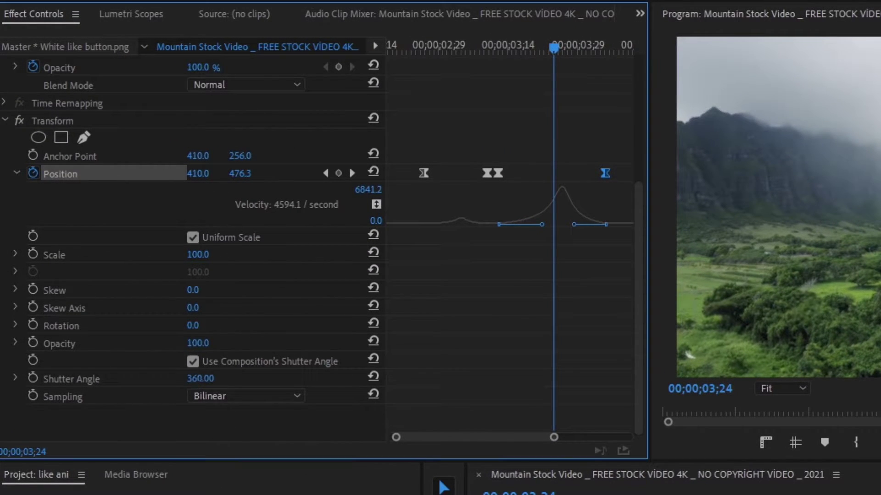
pyautogui.click(192, 362)
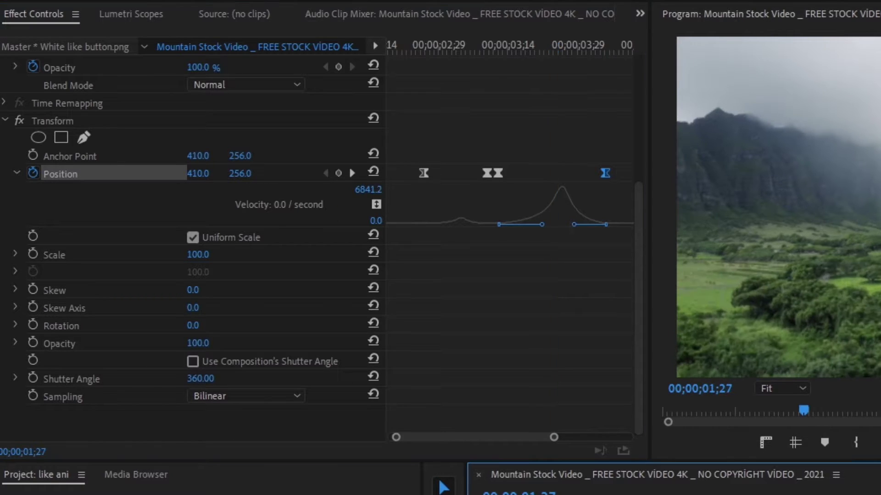
# Step: Give the black like button's Transform a 360 Shutter Angle without the composition's shutter angle, and play the animation from the start
pyautogui.click(724, 494)
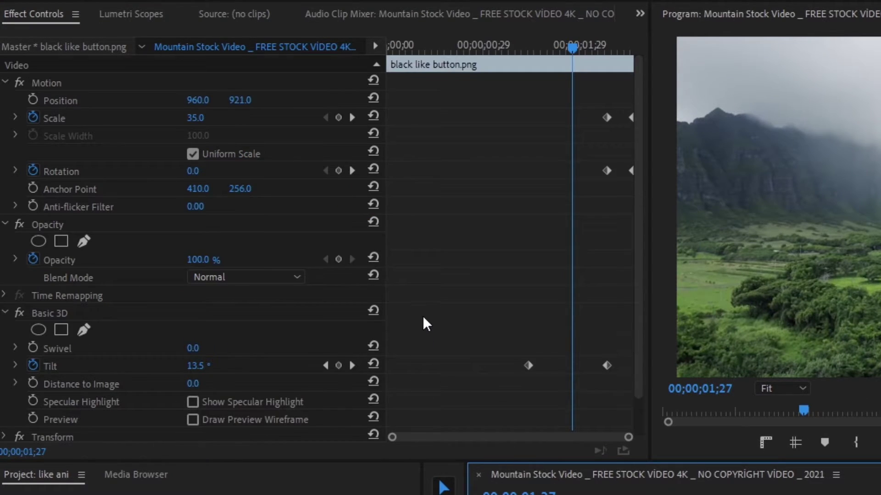
pyautogui.scroll(-2, 423, 318)
pyautogui.scroll(2, 476, 282)
pyautogui.scroll(-2, 474, 283)
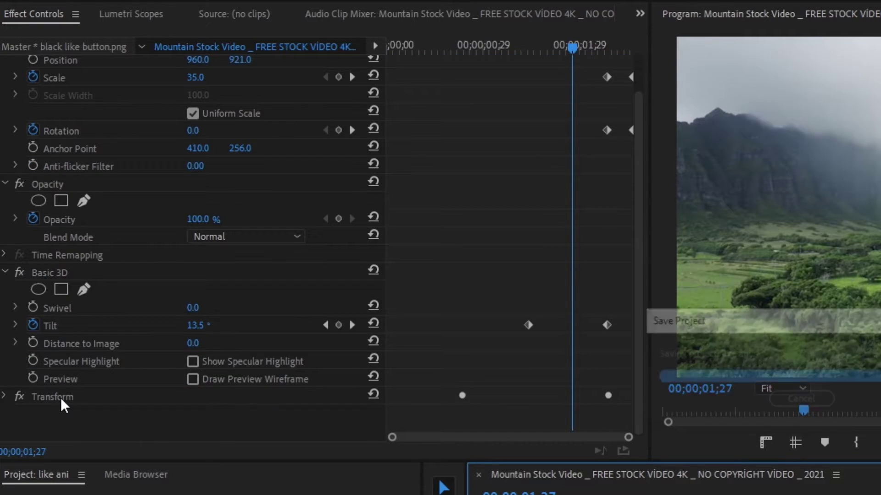
pyautogui.click(4, 397)
pyautogui.scroll(-9, 123, 304)
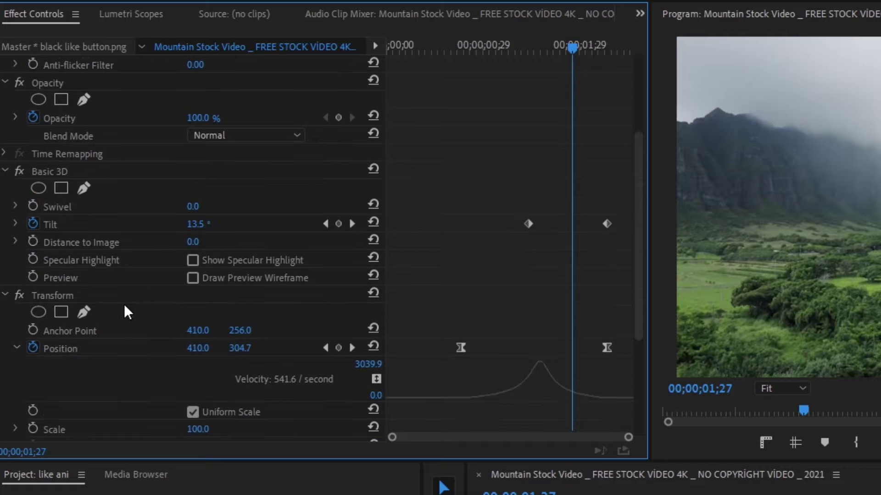
pyautogui.scroll(-4, 124, 304)
pyautogui.moveTo(195, 380); pyautogui.dragTo(257, 380)
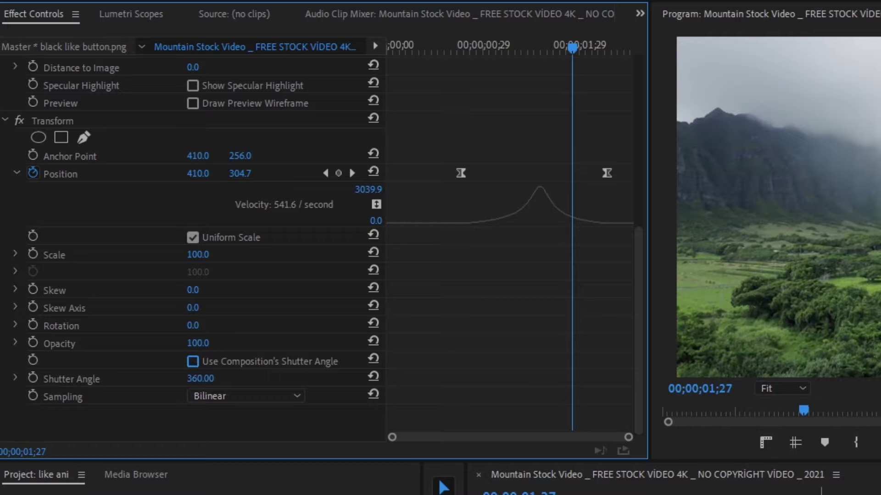
pyautogui.press('Home')
pyautogui.press('space')
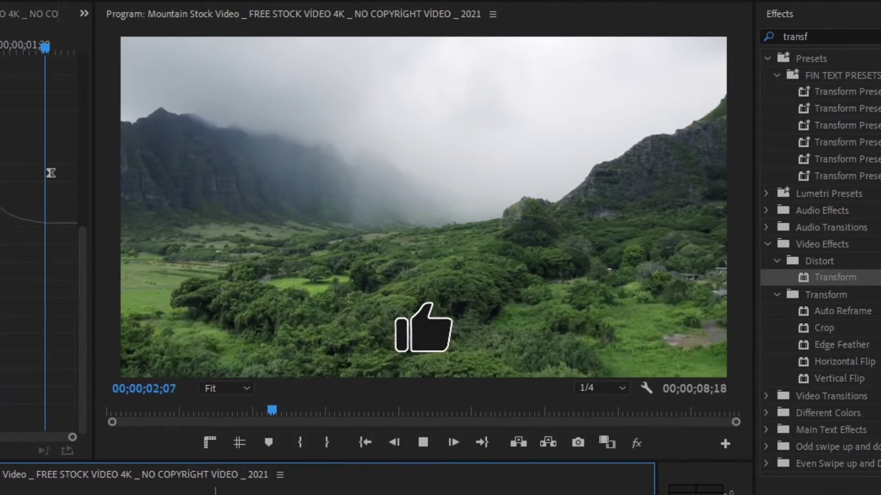
pyautogui.press('space')
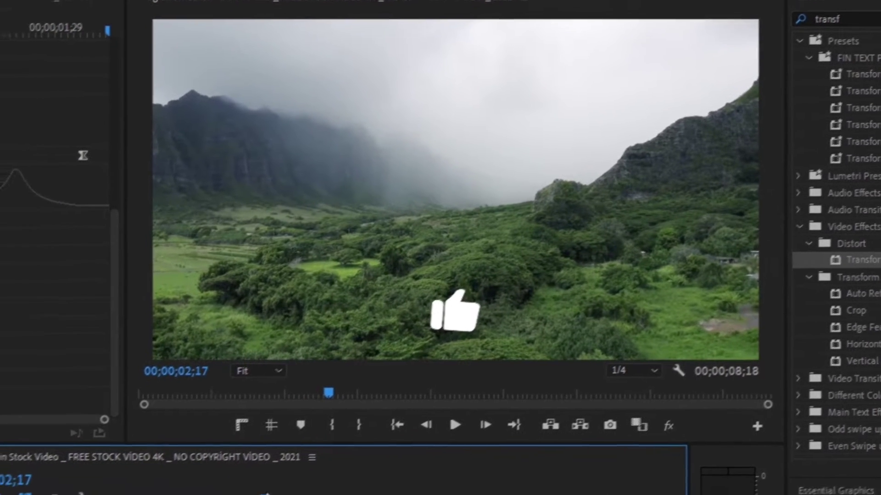
# Step: Preview Dot Image.mov and place only its video on V3 at 00;00;02;16, where the white like button starts
pyautogui.moveTo(383, 434); pyautogui.dragTo(381, 433)
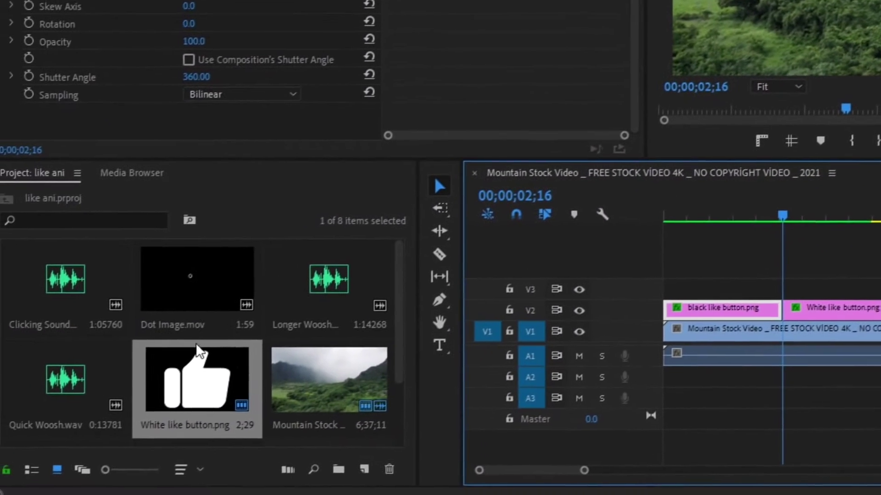
pyautogui.click(191, 282)
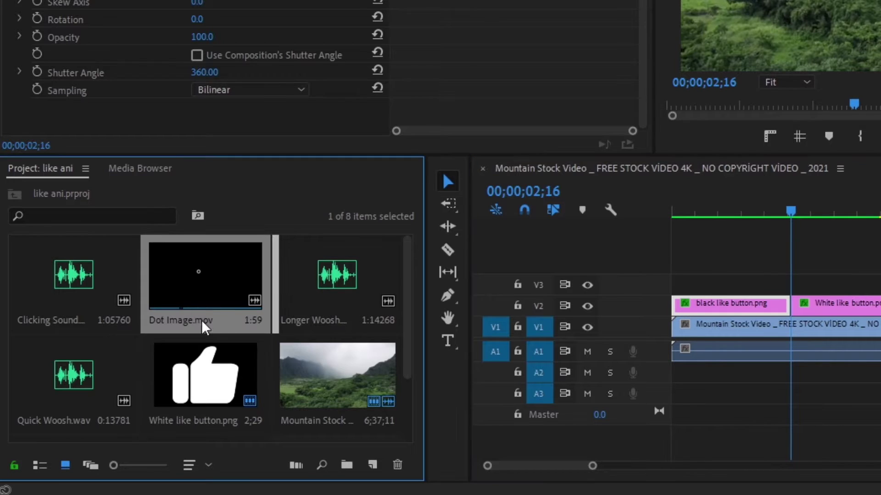
pyautogui.doubleClick(201, 272)
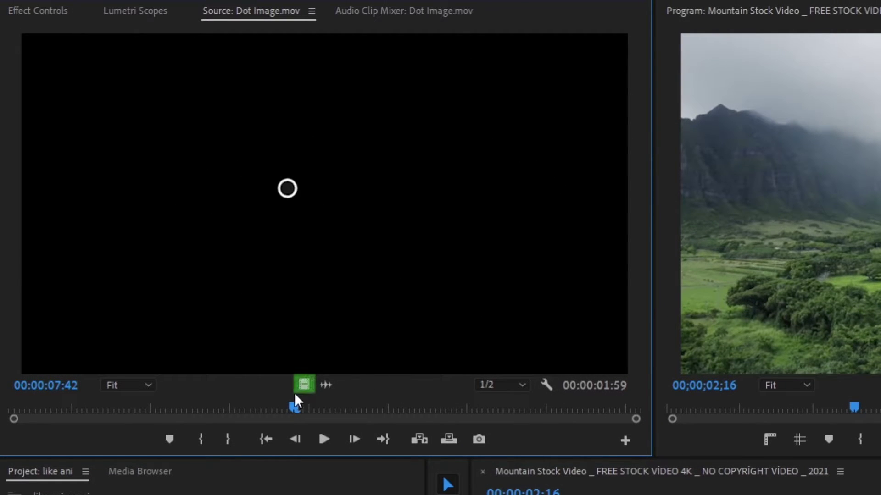
pyautogui.moveTo(304, 388); pyautogui.dragTo(303, 385)
pyautogui.moveTo(358, 458); pyautogui.dragTo(407, 292)
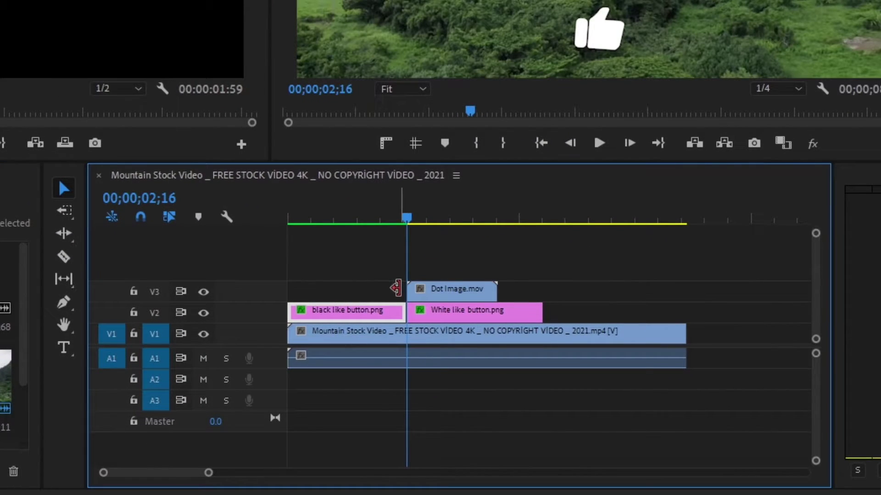
# Step: Scrub through the first part of the Dot Image.mov clip to examine how it overlaps the like button clips
pyautogui.moveTo(408, 217); pyautogui.dragTo(433, 220)
pyautogui.click(457, 294)
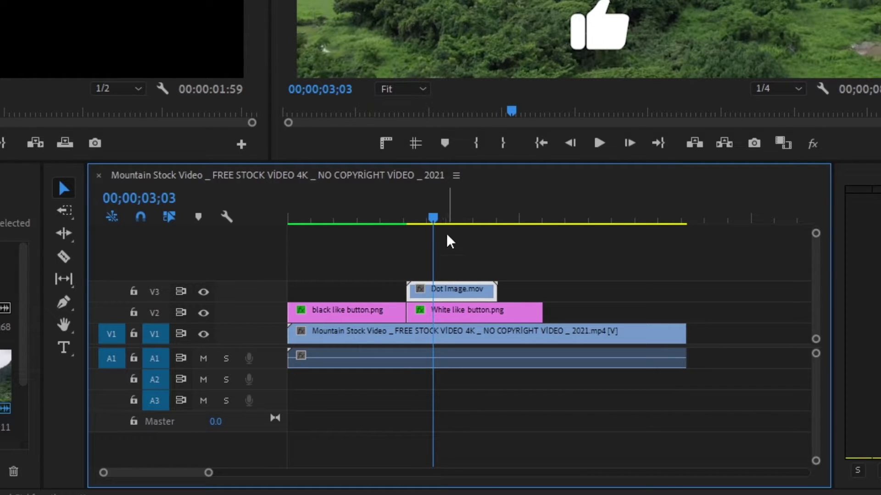
pyautogui.click(413, 220)
pyautogui.moveTo(415, 225); pyautogui.dragTo(412, 221)
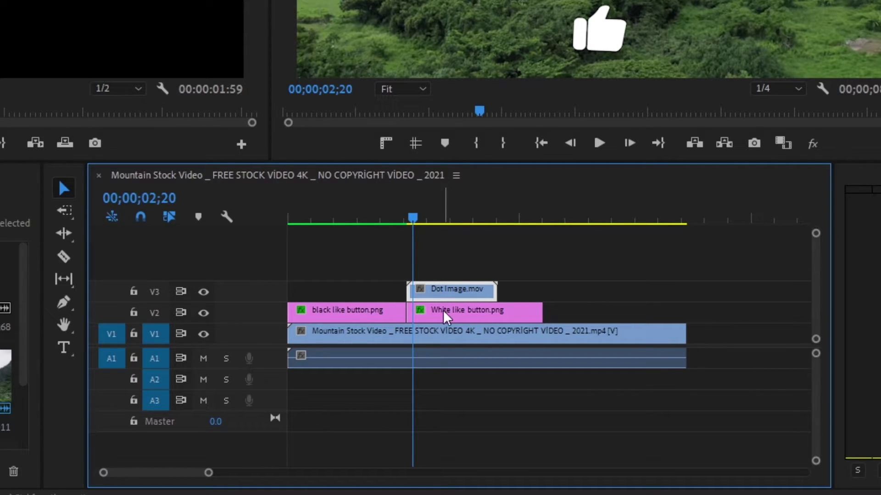
pyautogui.click(420, 311)
pyautogui.click(395, 313)
pyautogui.click(427, 314)
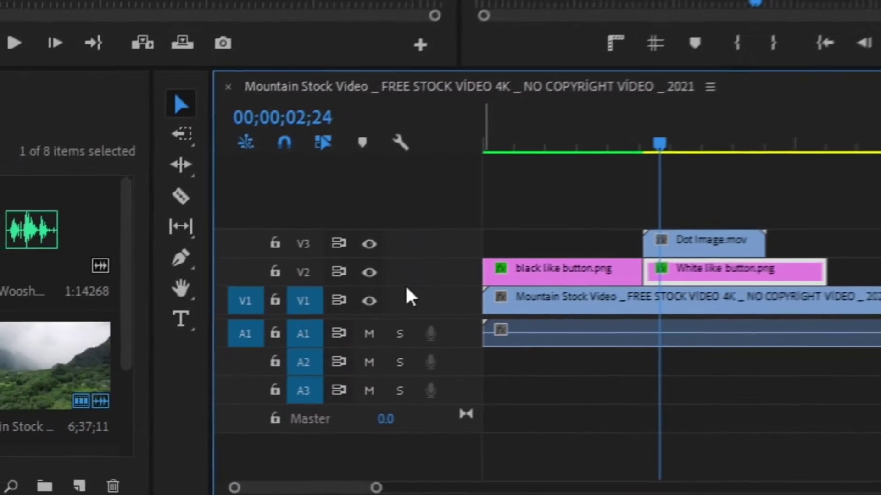
# Step: Add 22 video tracks after Video 3 and one standard audio track after Audio 3
pyautogui.rightClick(304, 272)
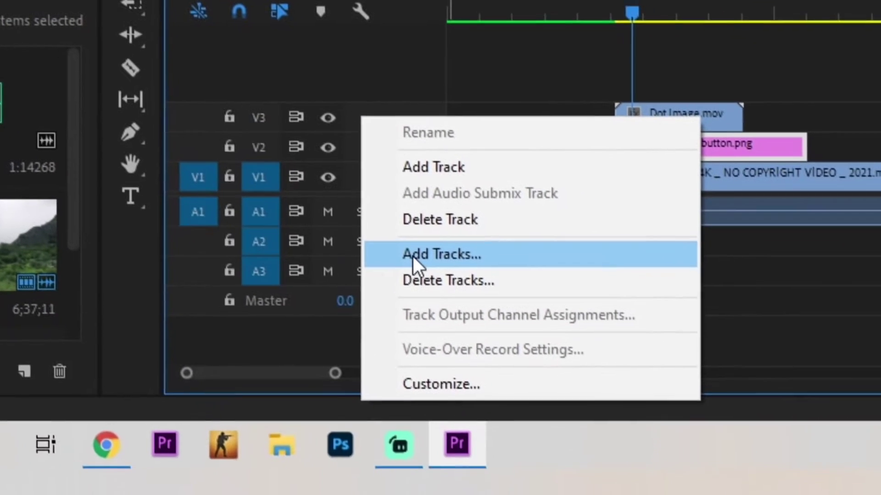
pyautogui.click(485, 373)
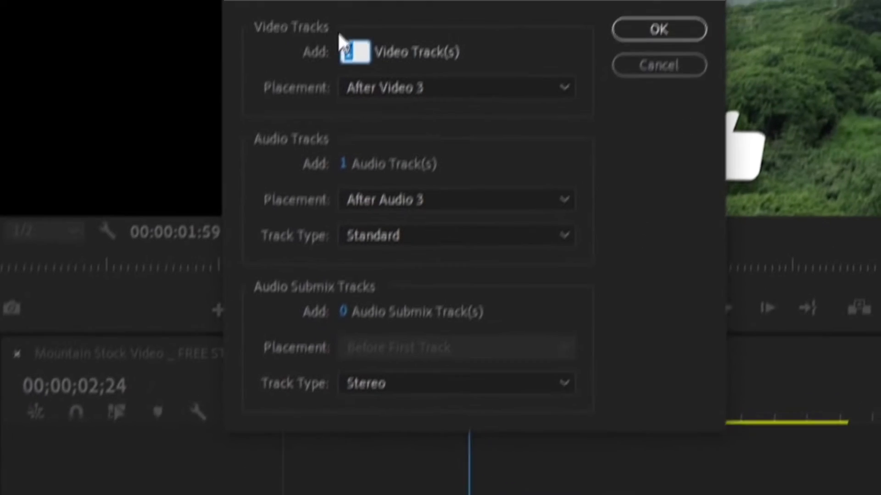
pyautogui.moveTo(347, 52); pyautogui.dragTo(427, 54)
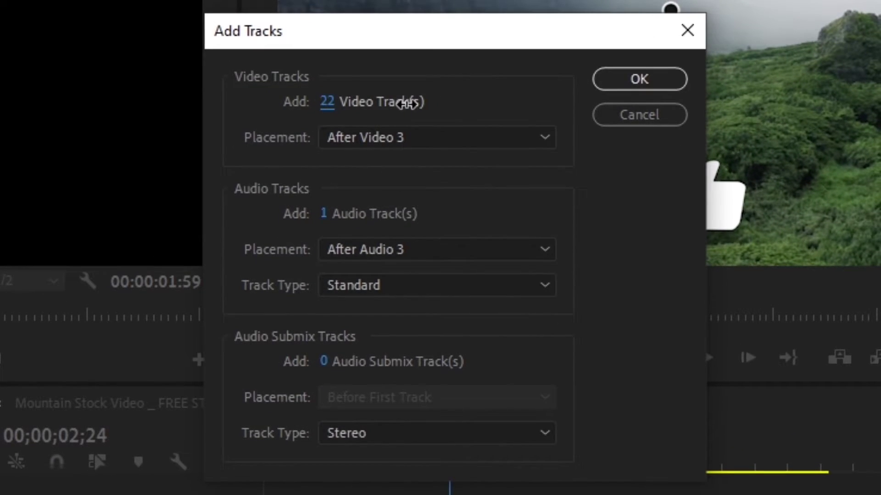
pyautogui.click(605, 79)
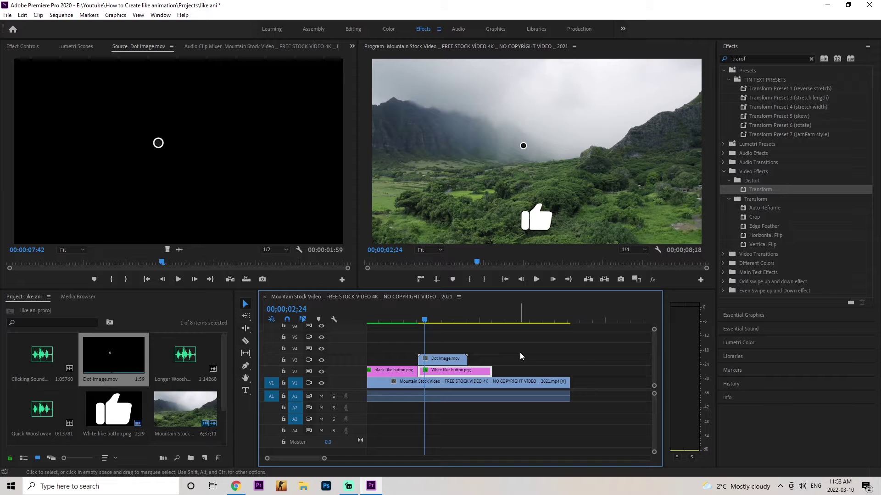
# Step: Move both like button clips up to V12 and the Dot Image.mov clip down to V2, keeping their timing
pyautogui.scroll(3, 509, 348)
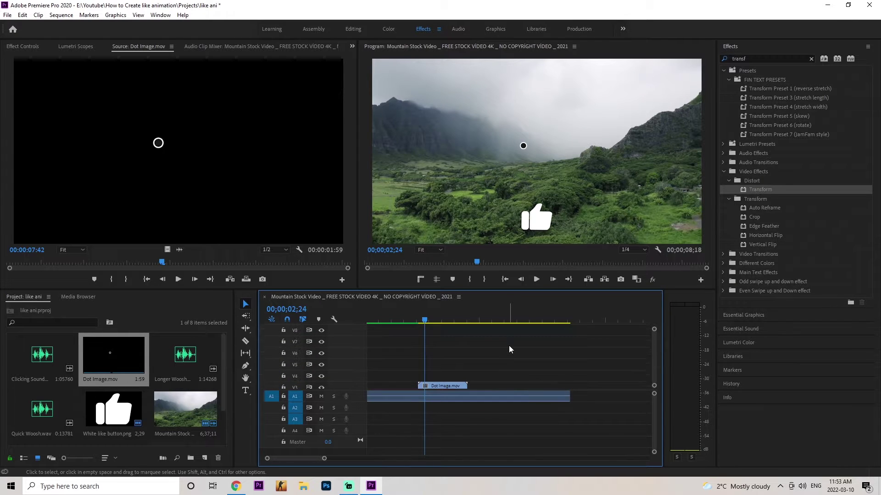
pyautogui.scroll(-3, 509, 349)
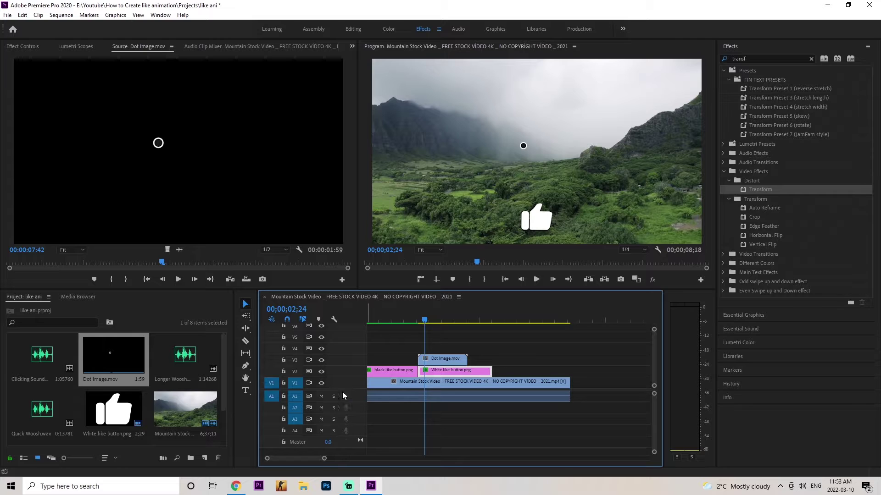
pyautogui.moveTo(335, 391); pyautogui.dragTo(336, 421)
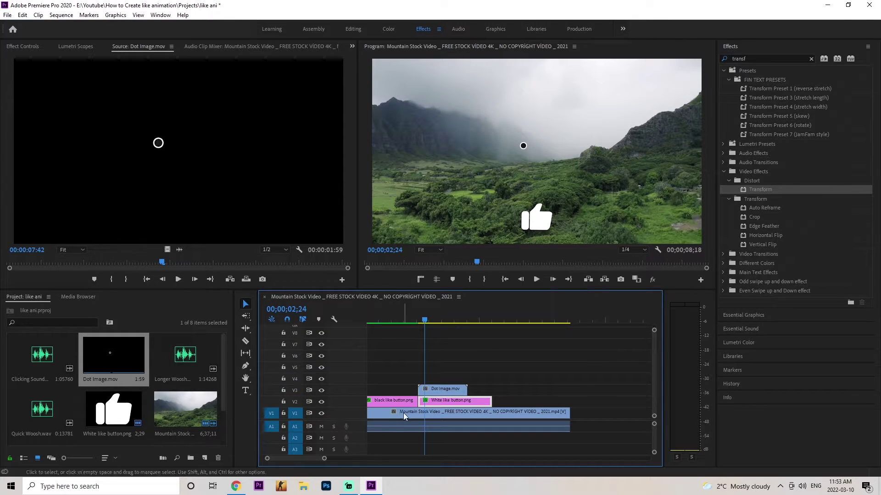
pyautogui.moveTo(655, 330); pyautogui.dragTo(655, 327)
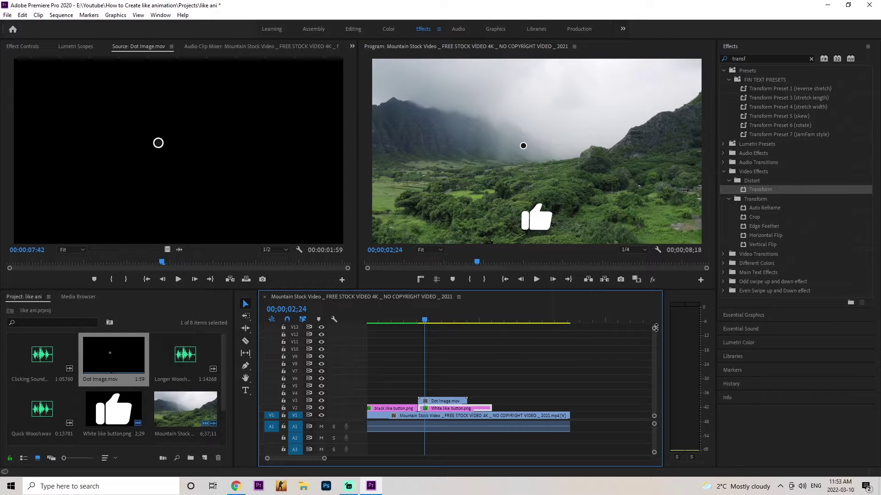
pyautogui.scroll(2, 579, 368)
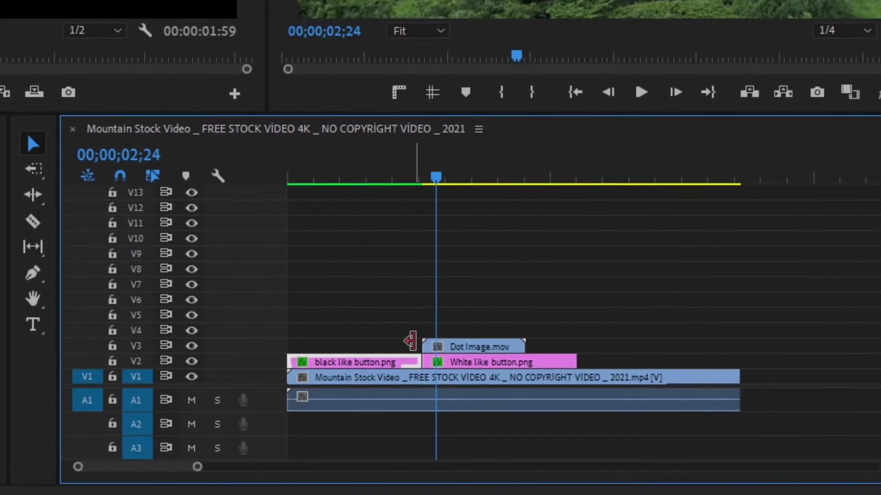
pyautogui.moveTo(486, 363); pyautogui.dragTo(485, 216)
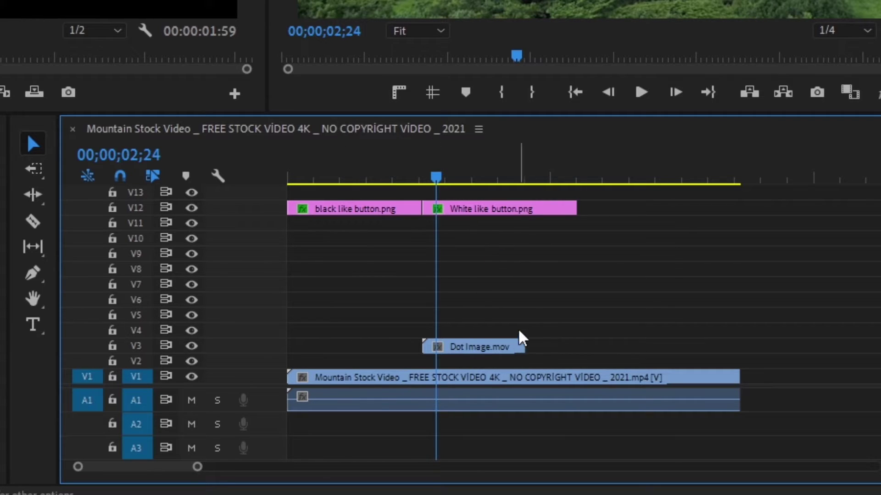
pyautogui.moveTo(482, 355); pyautogui.dragTo(463, 407)
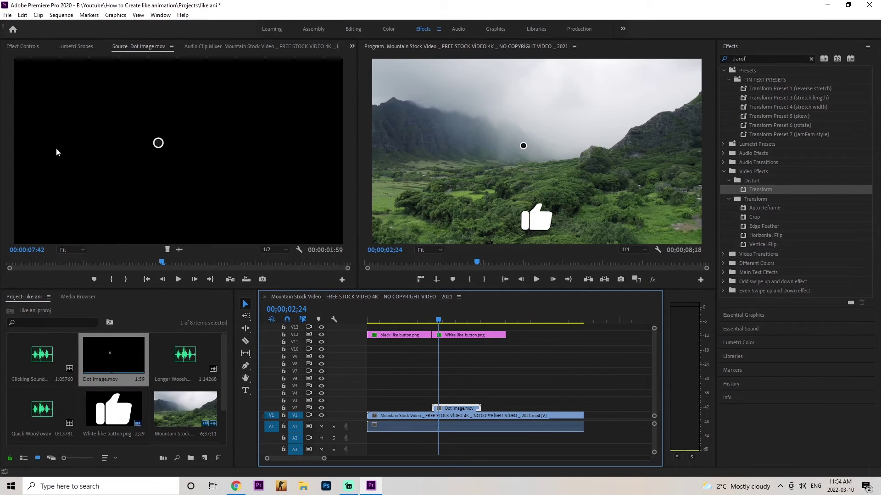
# Step: Apply the Transform effect to the Dot Image.mov clip and set its Transform Position to 723, 791
pyautogui.click(20, 46)
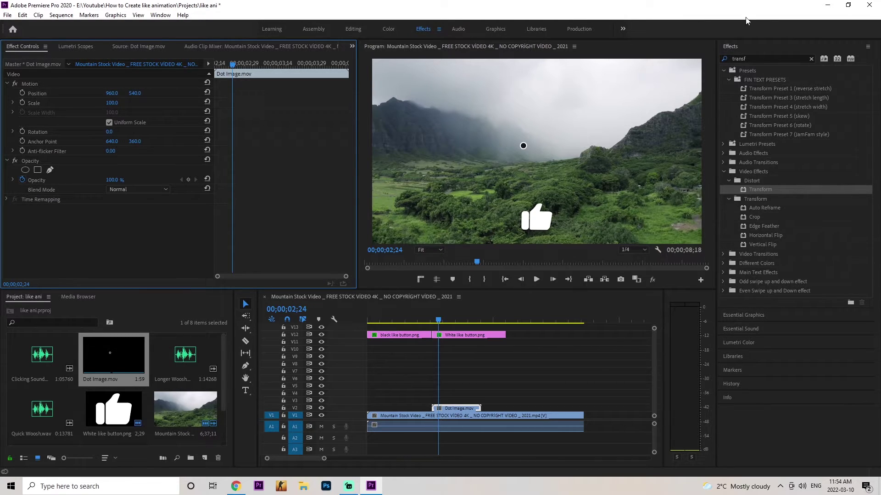
pyautogui.moveTo(762, 189); pyautogui.dragTo(464, 410)
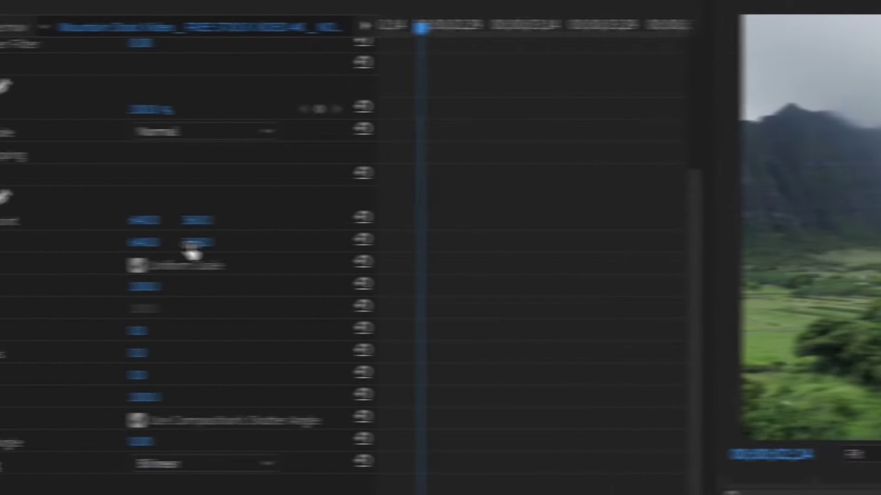
pyautogui.moveTo(192, 242); pyautogui.dragTo(280, 242)
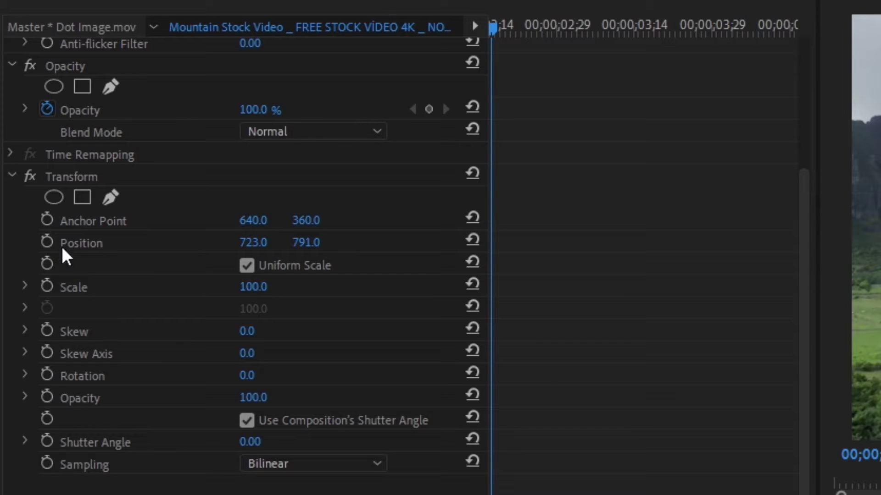
# Step: Keyframe the dot's Transform Position at the clip start and add a keyframe of 410, 791 about ten frames after it
pyautogui.click(44, 241)
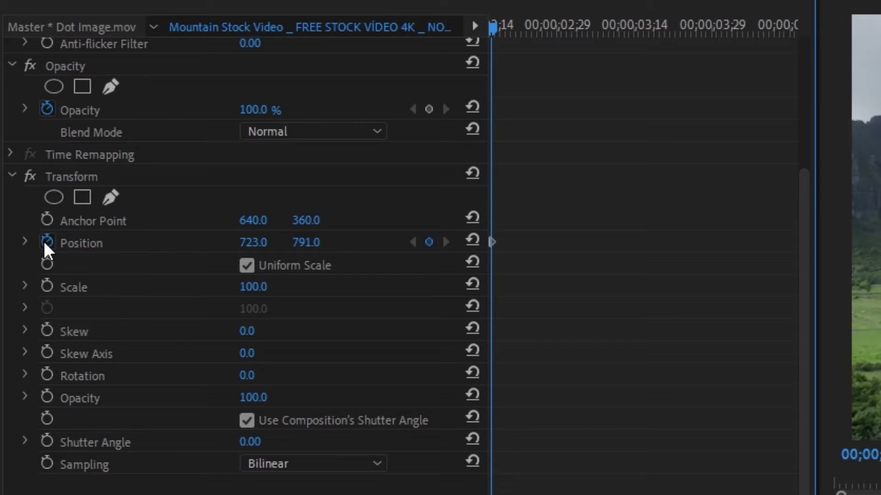
pyautogui.moveTo(496, 27); pyautogui.dragTo(545, 30)
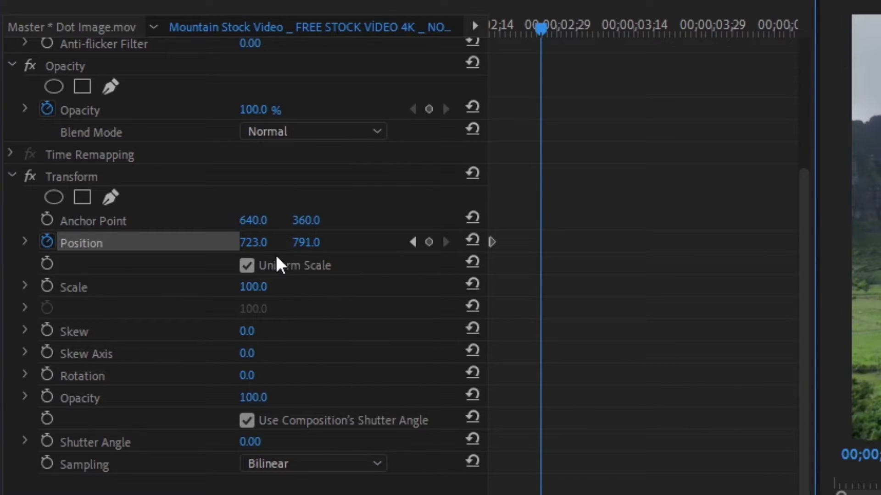
pyautogui.moveTo(256, 243); pyautogui.dragTo(220, 243)
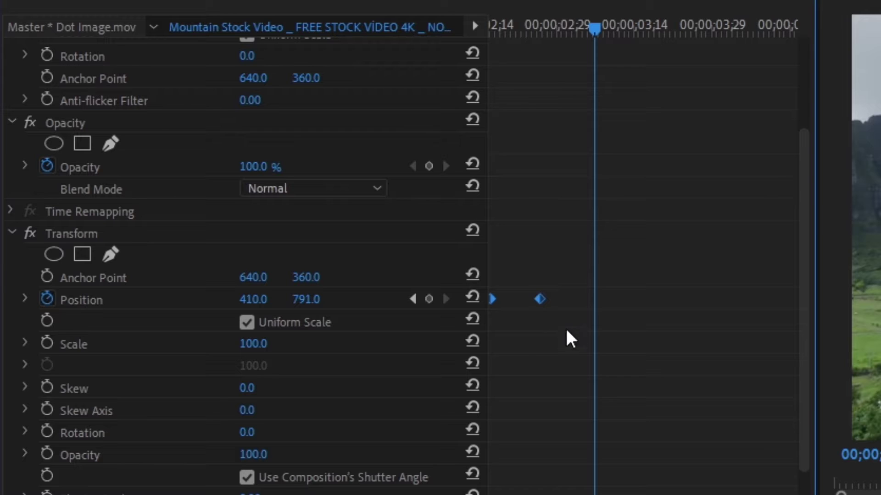
# Step: Apply Bezier temporal interpolation to both of the dot's Transform Position keyframes and shape their velocity curve into a smooth central peak
pyautogui.moveTo(570, 339); pyautogui.dragTo(518, 286)
pyautogui.rightClick(535, 295)
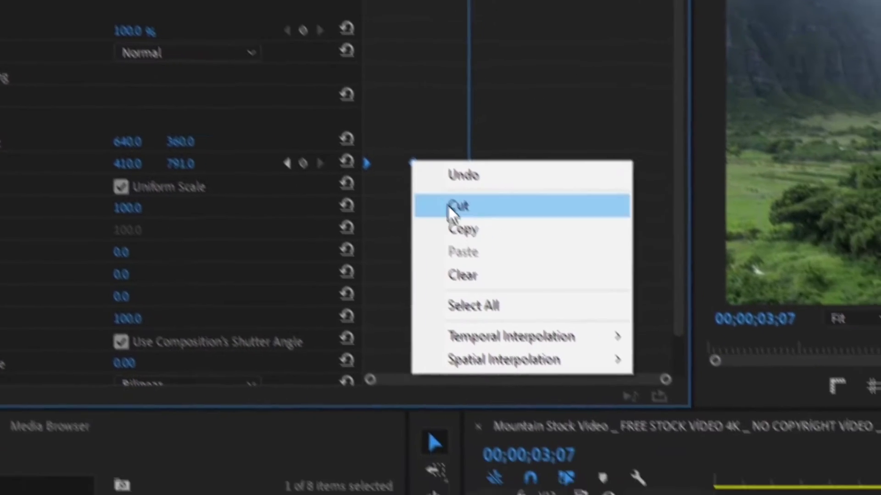
pyautogui.moveTo(596, 468)
pyautogui.click(602, 269)
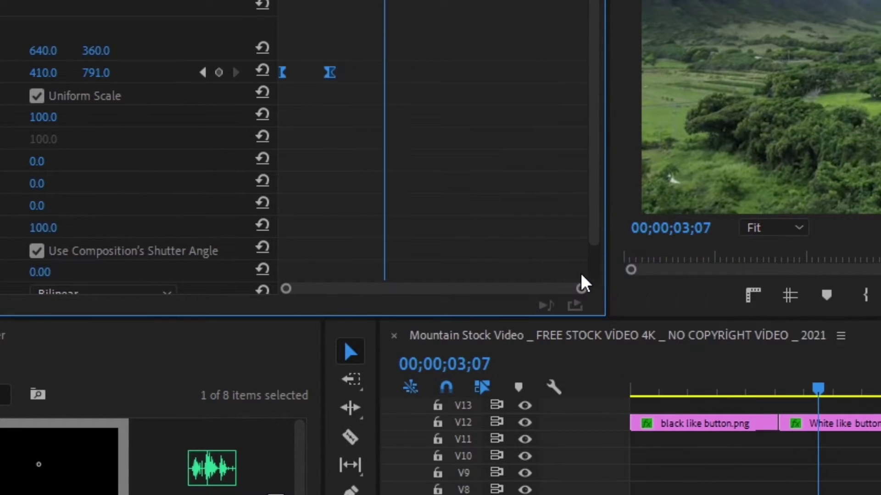
pyautogui.moveTo(579, 288); pyautogui.dragTo(531, 293)
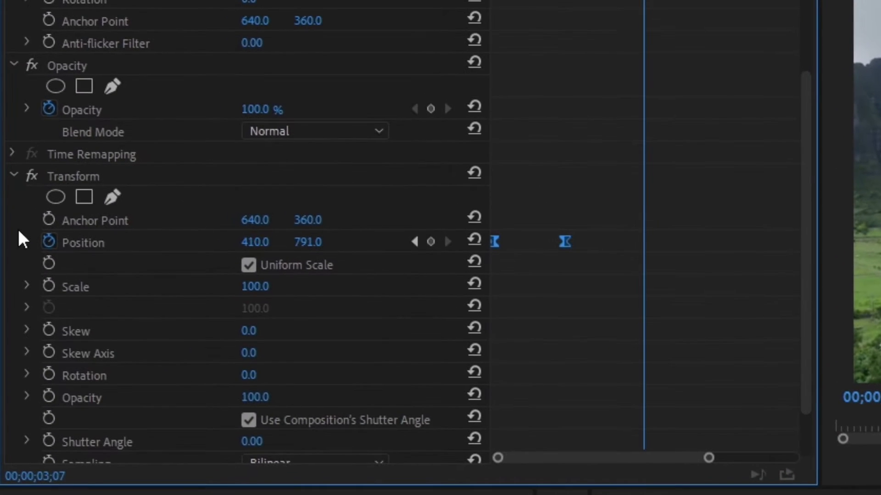
pyautogui.click(28, 243)
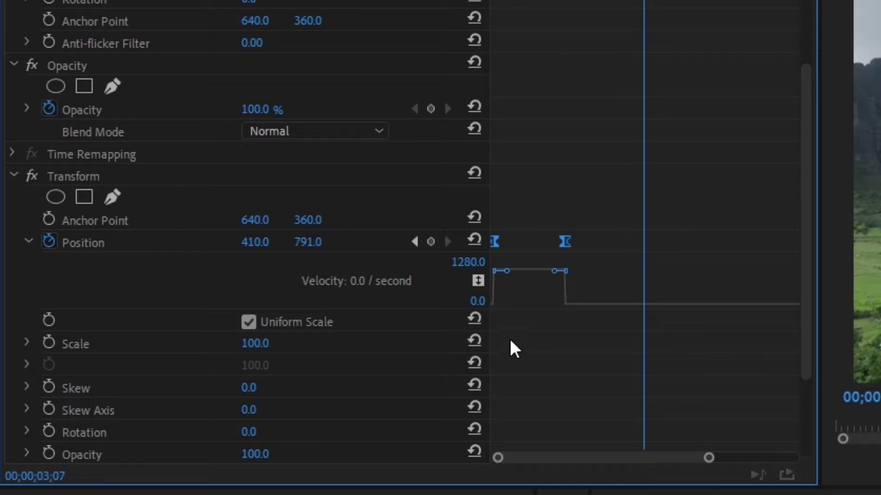
pyautogui.moveTo(505, 271); pyautogui.dragTo(521, 317)
pyautogui.moveTo(553, 270); pyautogui.dragTo(543, 312)
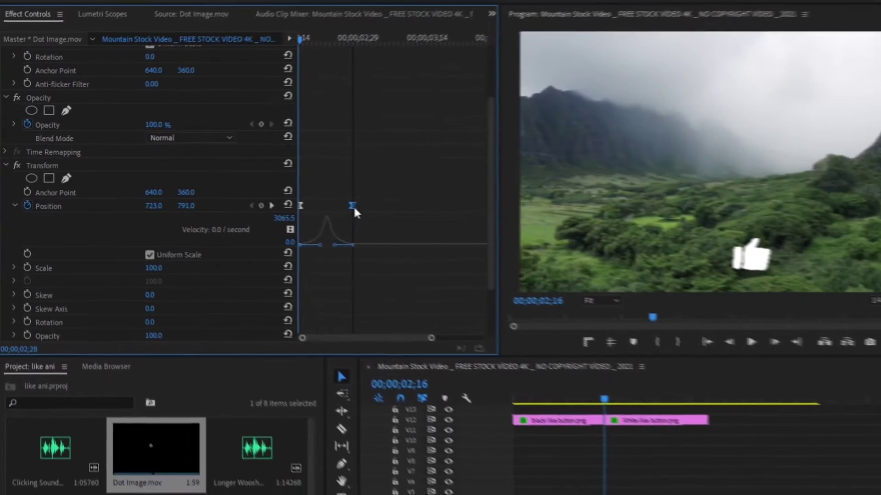
# Step: Move the dot's second Transform Position keyframe a few frames later to slow its travel, and play back the motion
pyautogui.moveTo(354, 208); pyautogui.dragTo(369, 209)
pyautogui.press('space')
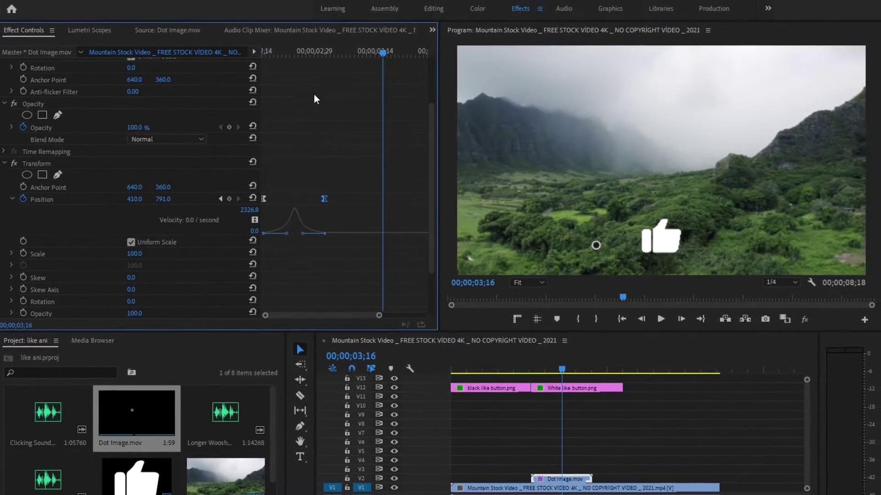
pyautogui.moveTo(339, 41); pyautogui.dragTo(299, 41)
pyautogui.press('space')
pyautogui.click(322, 52)
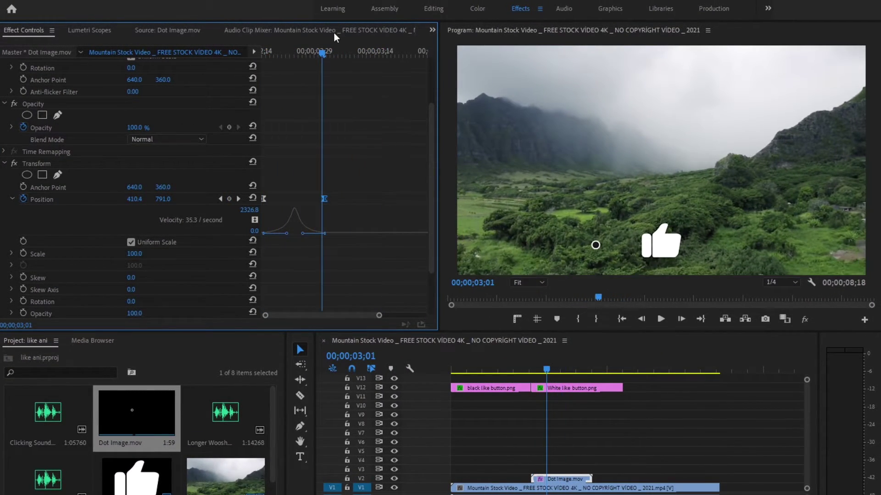
pyautogui.moveTo(322, 50); pyautogui.dragTo(264, 51)
# Step: Keyframe the dot's Opacity at 100% at the clip start and at 0% shortly before its last Position keyframe
pyautogui.scroll(3, 158, 169)
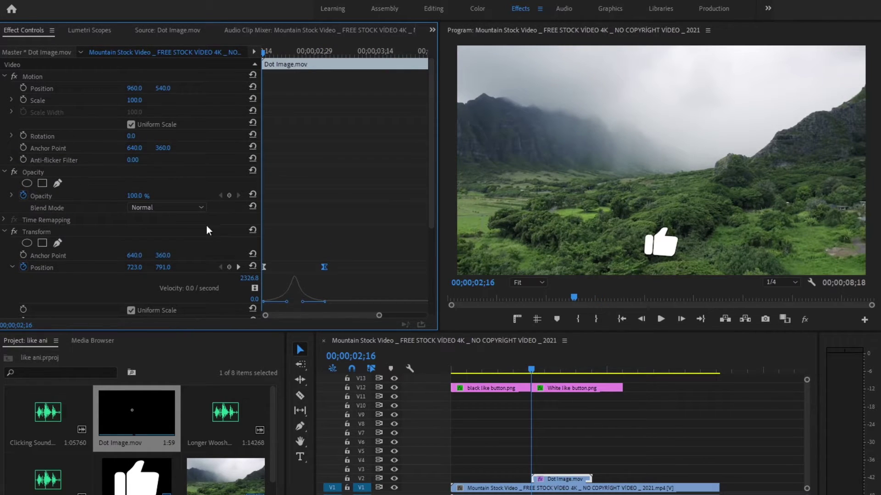
pyautogui.click(228, 195)
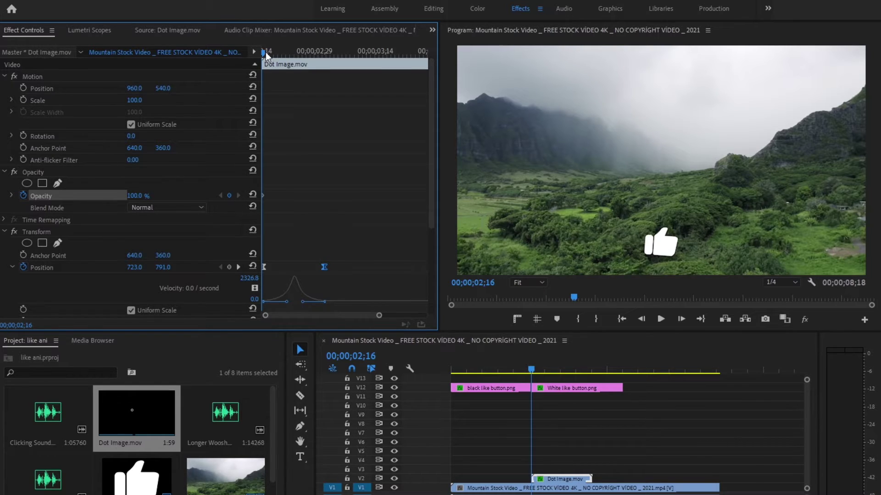
pyautogui.moveTo(264, 52); pyautogui.dragTo(312, 56)
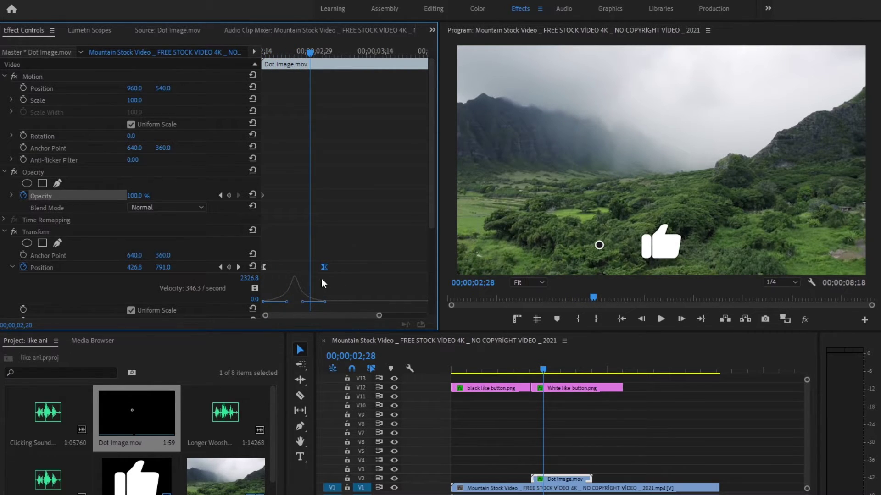
pyautogui.moveTo(149, 197); pyautogui.dragTo(141, 196)
pyautogui.click(143, 194)
pyautogui.write('0')
pyautogui.press('Return')
# Step: Shift the dot's Opacity keyframes later so the fade starts about midway through its travel, and play back the fade
pyautogui.press('space')
pyautogui.press('space')
pyautogui.moveTo(329, 49); pyautogui.dragTo(285, 54)
pyautogui.moveTo(339, 208); pyautogui.dragTo(224, 184)
pyautogui.moveTo(309, 194)
pyautogui.mouseDown()
pyautogui.moveTo(335, 194)
pyautogui.moveTo(315, 196)
pyautogui.mouseUp()
pyautogui.click(362, 240)
pyautogui.moveTo(284, 53); pyautogui.dragTo(260, 50)
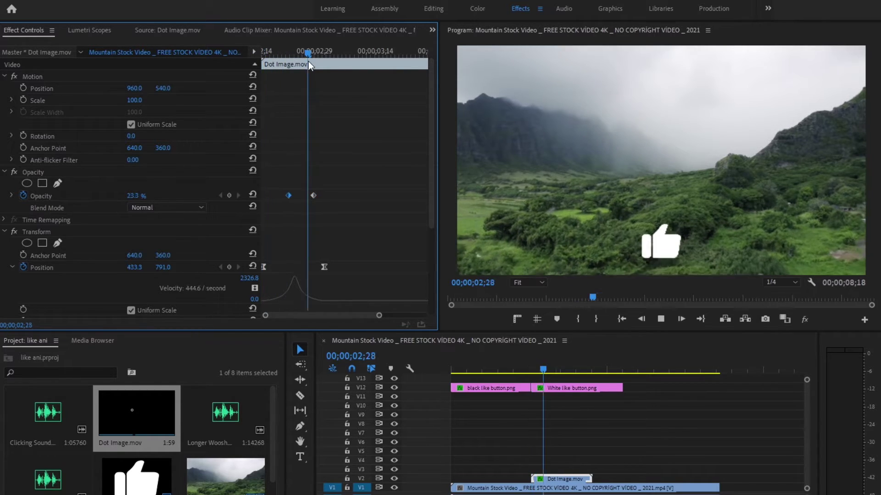
pyautogui.moveTo(308, 62); pyautogui.dragTo(235, 49)
pyautogui.press('space')
pyautogui.press('space')
pyautogui.press('space')
pyautogui.press('space')
# Step: Duplicate the Dot Image.mov clip from V2 onto V3 with the same timing and select the copy
pyautogui.scroll(-1, 233, 158)
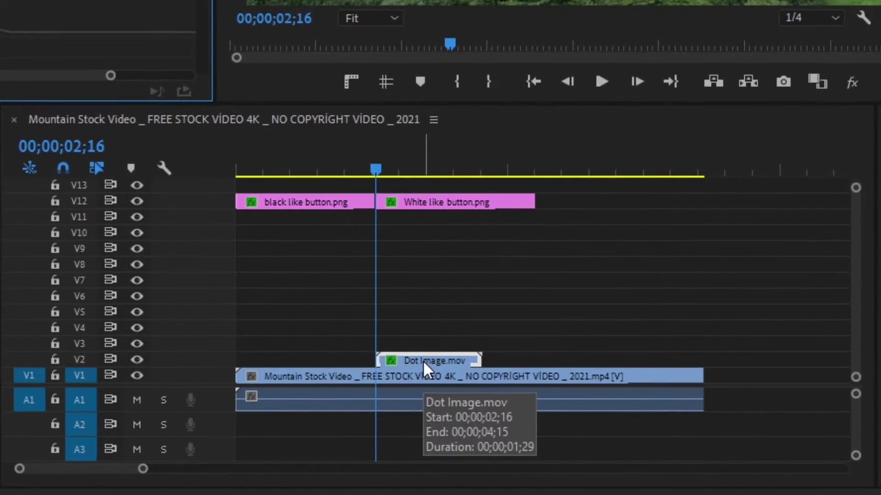
pyautogui.moveTo(423, 361)
pyautogui.mouseDown()
pyautogui.moveTo(440, 363)
pyautogui.moveTo(431, 345)
pyautogui.mouseUp()
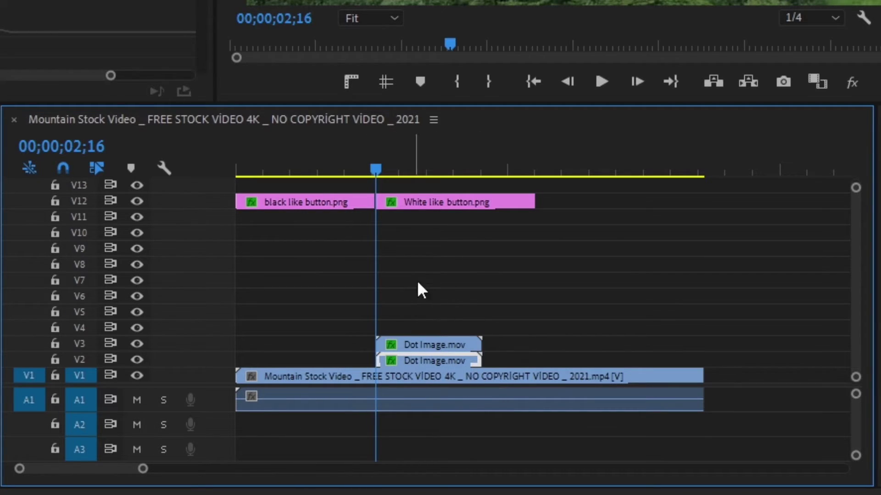
pyautogui.moveTo(143, 468); pyautogui.dragTo(101, 468)
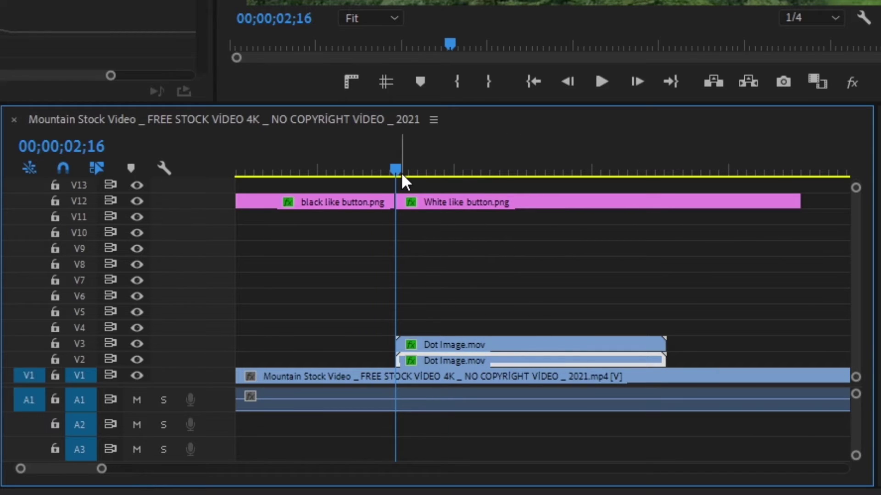
pyautogui.click(451, 343)
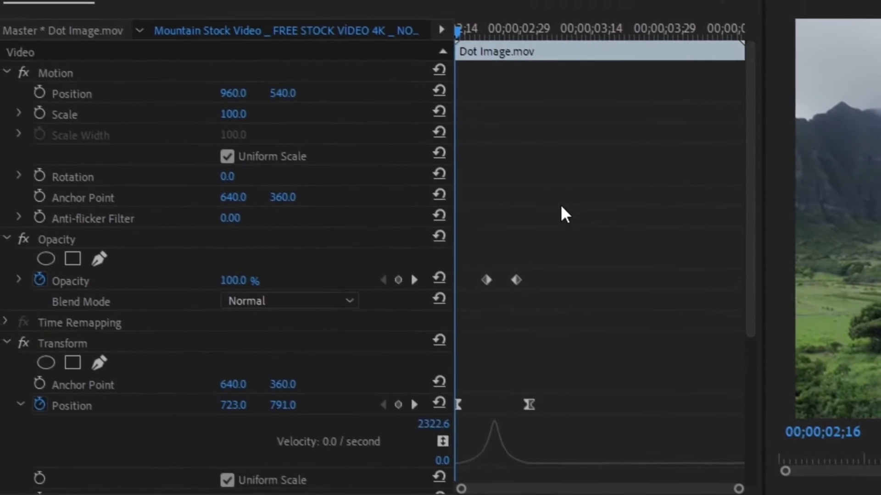
# Step: Align the V3 dot's last Transform Position keyframe with the playhead at 00;00;03;02 and set it to 1000, 791
pyautogui.scroll(-3, 560, 206)
pyautogui.click(126, 266)
pyautogui.click(533, 34)
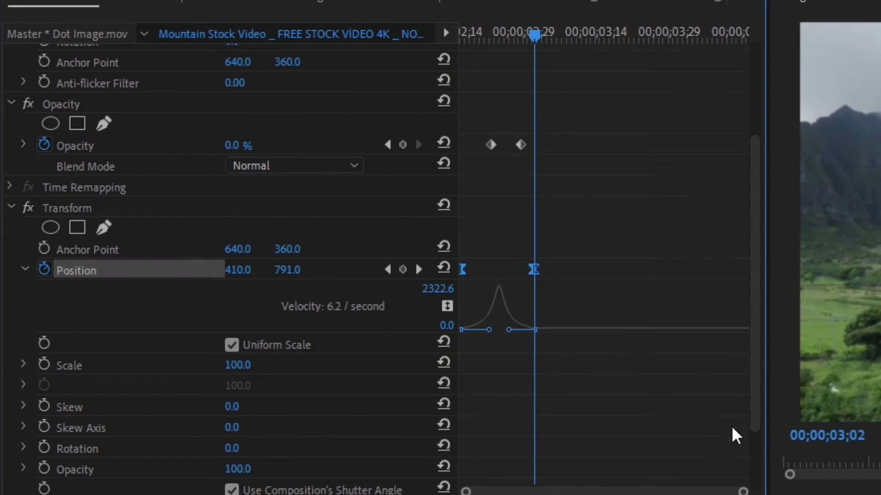
pyautogui.moveTo(743, 491); pyautogui.dragTo(618, 492)
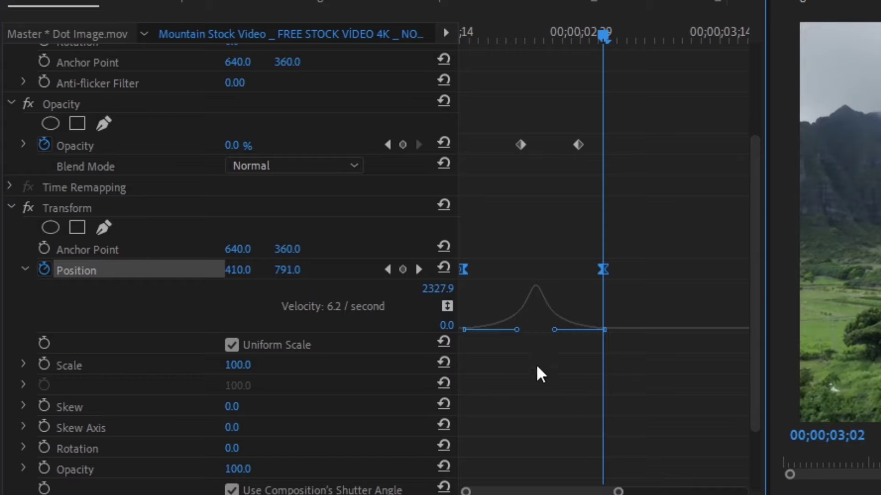
pyautogui.click(602, 286)
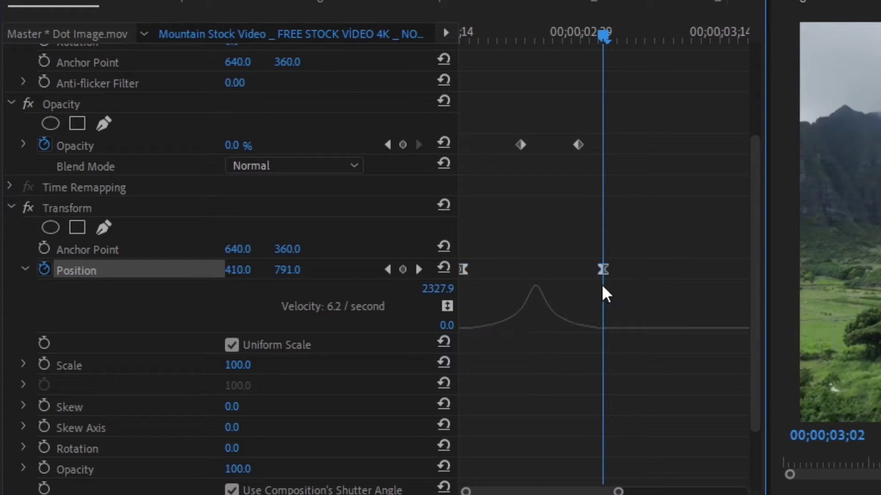
pyautogui.moveTo(601, 272)
pyautogui.mouseDown()
pyautogui.moveTo(585, 275)
pyautogui.moveTo(607, 275)
pyautogui.mouseUp()
pyautogui.click(613, 293)
pyautogui.click(602, 269)
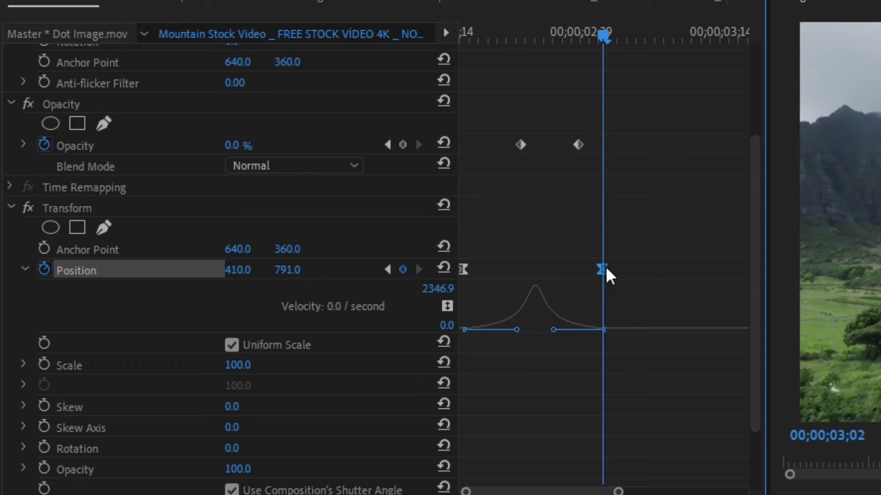
pyautogui.click(238, 270)
pyautogui.write('100.0')
pyautogui.press('Return')
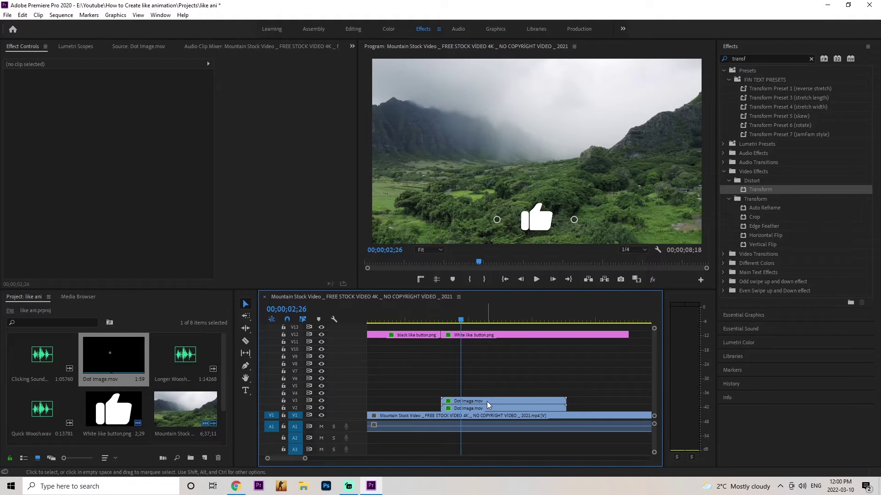
# Step: Duplicate the V3 dot clip onto V4 and set the copy's last Transform Position keyframe to 710, 495
pyautogui.click(493, 401)
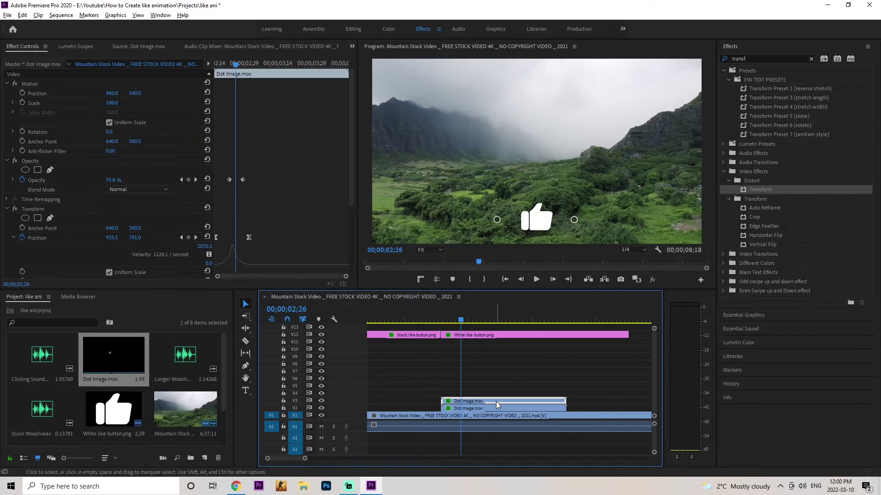
pyautogui.moveTo(490, 403); pyautogui.dragTo(493, 396)
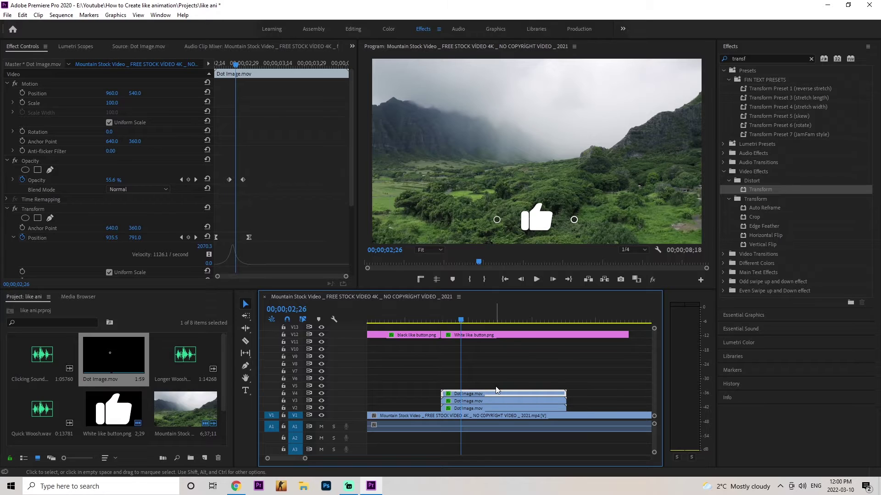
pyautogui.click(249, 237)
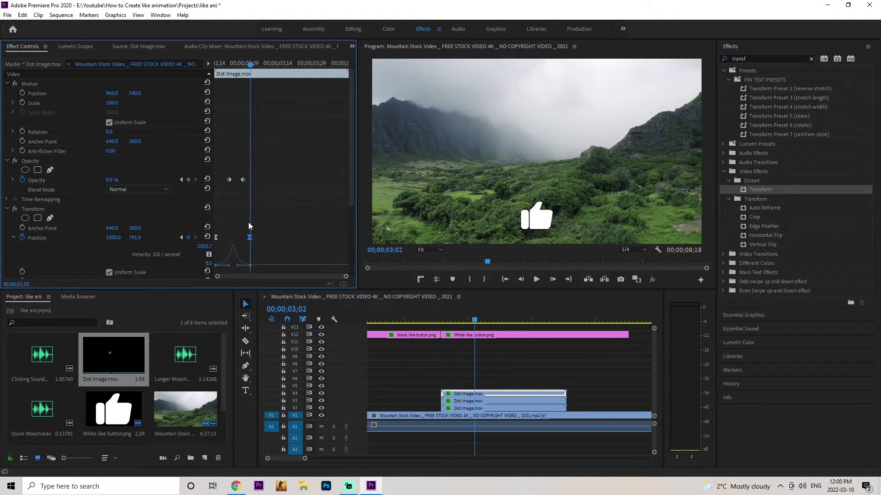
pyautogui.click(102, 239)
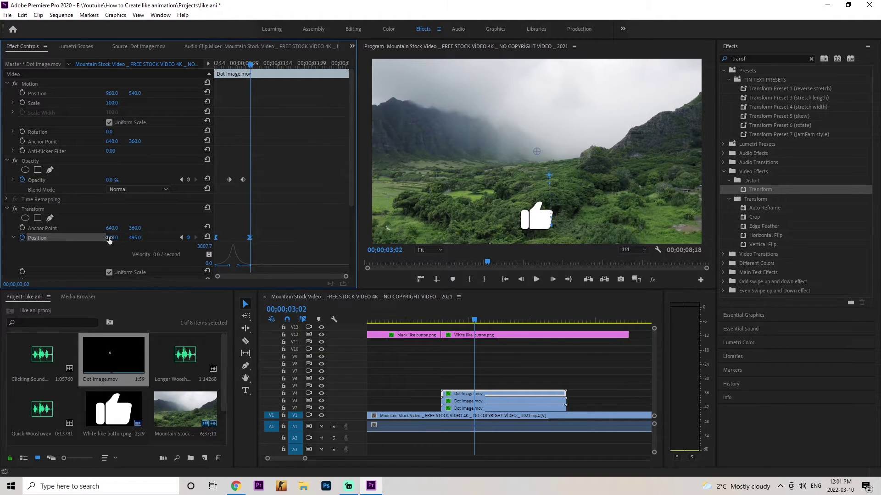
# Step: Play back the three-dot burst and step through it frame by frame to check the dots' spread around the like button
pyautogui.click(433, 319)
pyautogui.press('space')
pyautogui.click(433, 320)
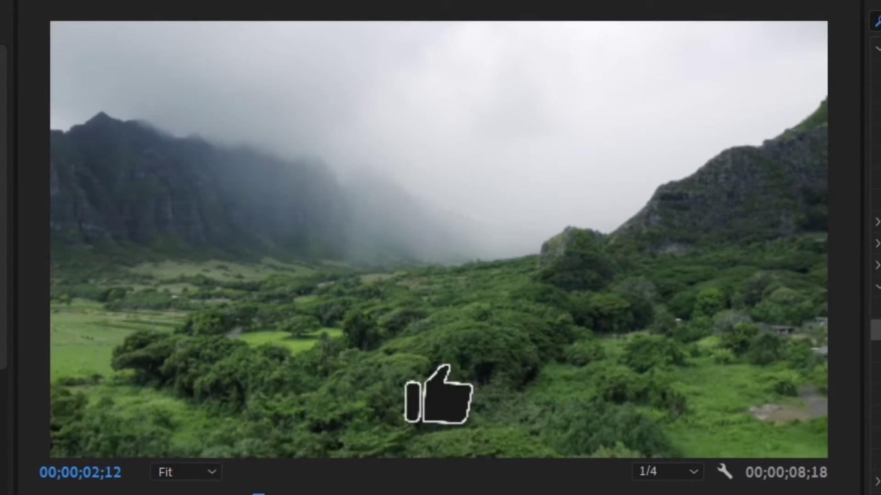
pyautogui.press('space')
pyautogui.press('Right')
pyautogui.press('Right')
pyautogui.press('Right')
pyautogui.press('Right')
pyautogui.press('Right')
pyautogui.press('Right')
pyautogui.press('Right')
pyautogui.press('Right')
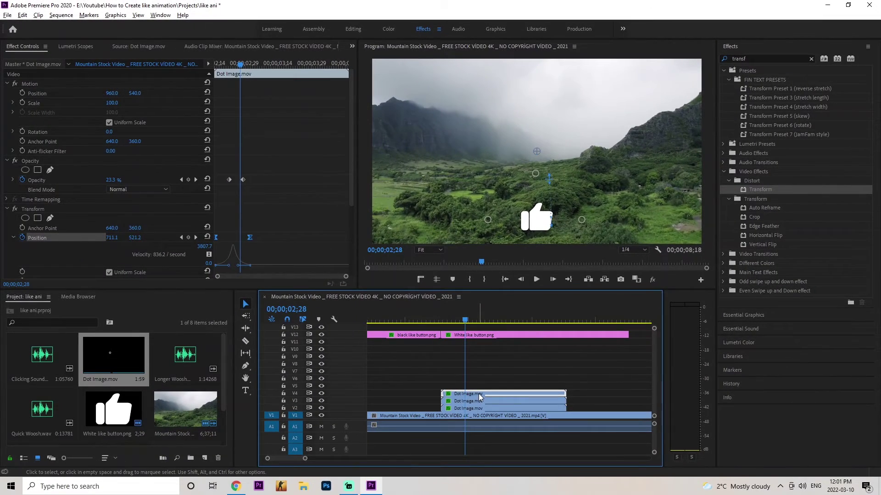
# Step: Duplicate the V4 dot clip onto V5 and set the copy's last Transform Position keyframe to 946, 592
pyautogui.moveTo(478, 394); pyautogui.dragTo(480, 387)
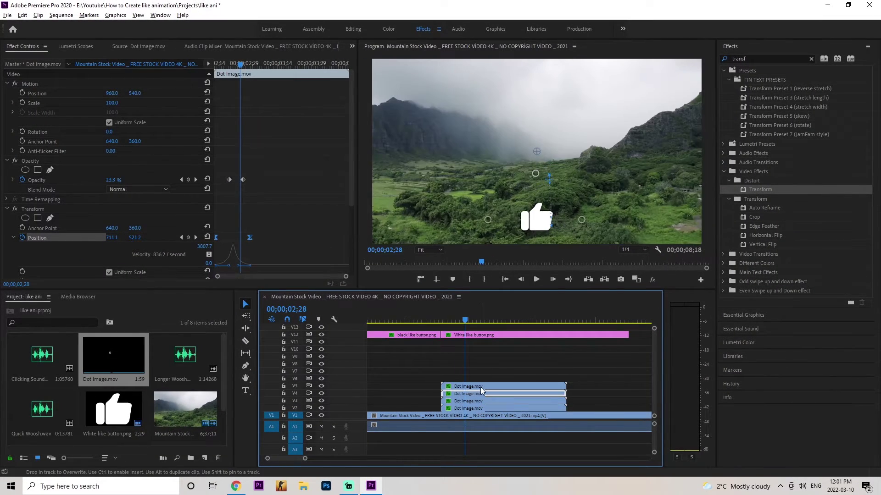
pyautogui.moveTo(236, 69); pyautogui.dragTo(251, 76)
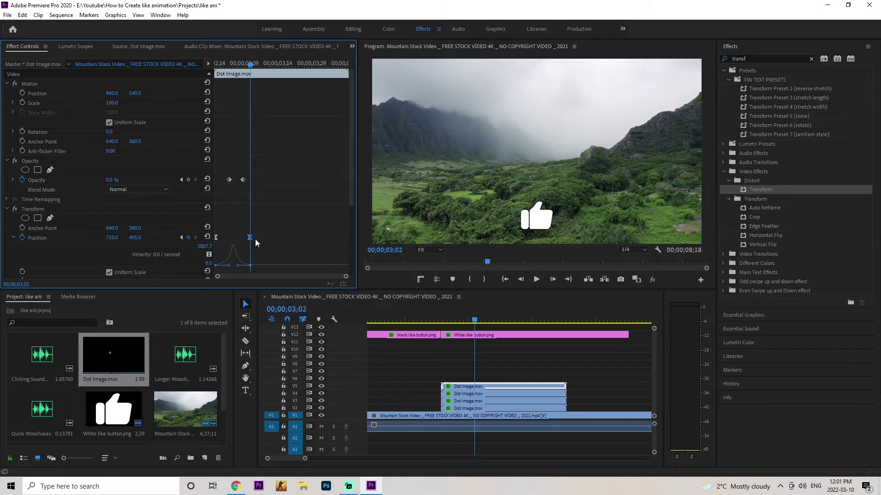
pyautogui.click(49, 236)
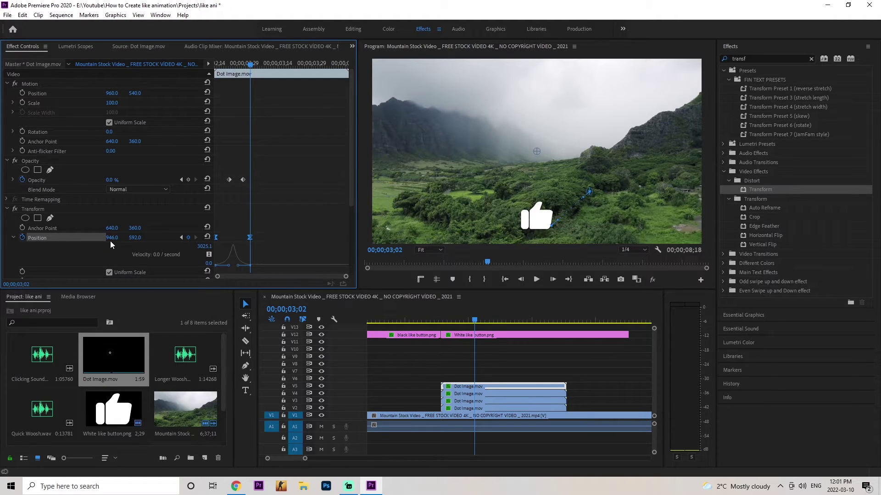
# Step: Duplicate the V5 dot clip onto V6, set its last Transform Position keyframe to 348, 592, and play back the burst
pyautogui.click(493, 386)
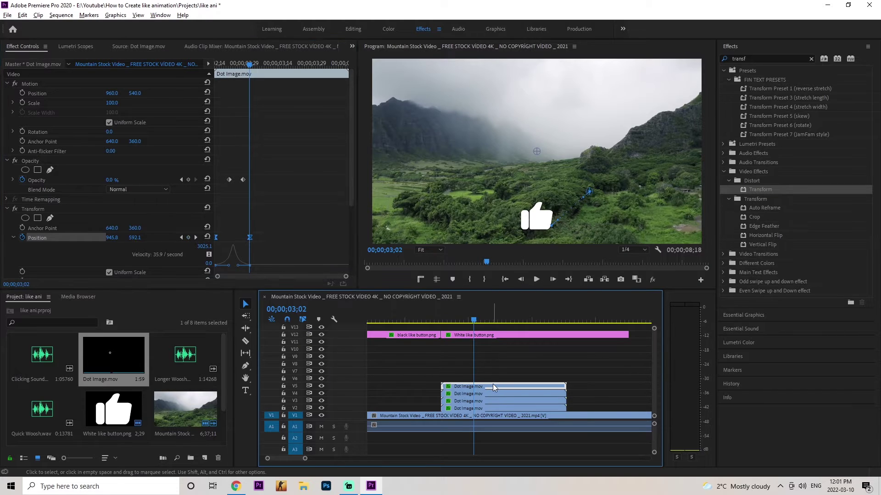
pyautogui.moveTo(492, 388); pyautogui.dragTo(492, 381)
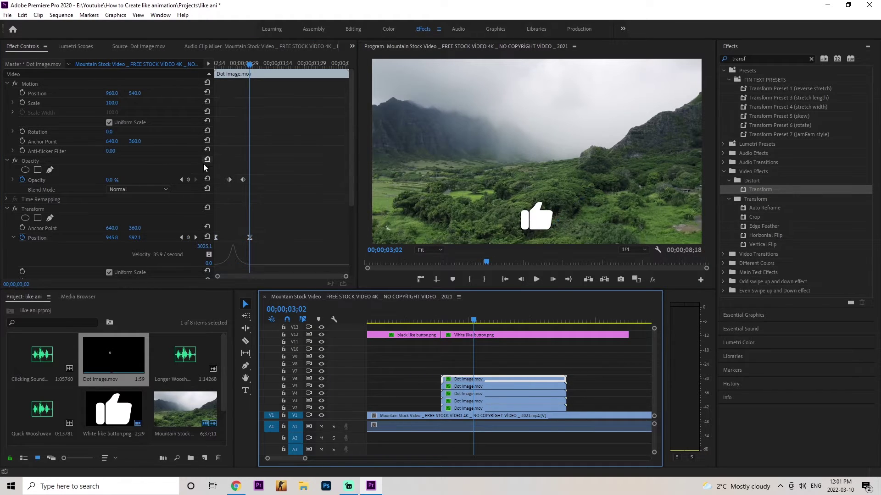
pyautogui.click(250, 238)
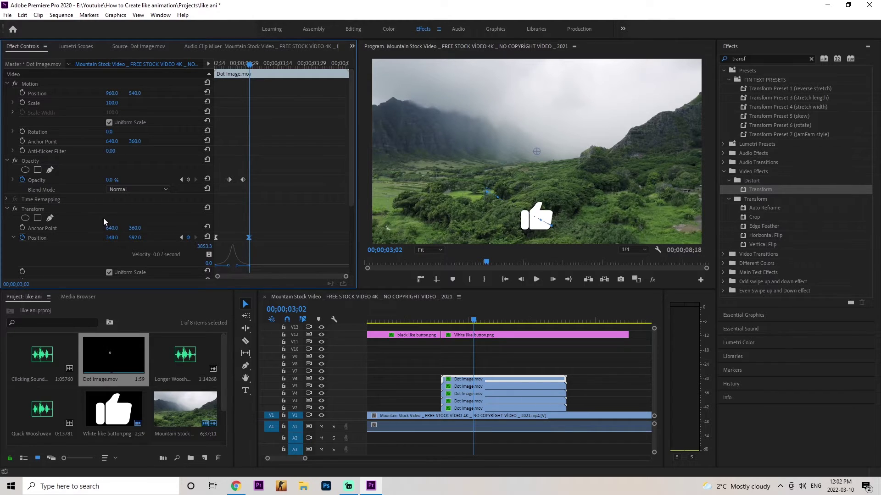
pyautogui.click(114, 238)
pyautogui.click(422, 320)
pyautogui.press('space')
pyautogui.click(406, 319)
# Step: Duplicate all five Dot Image.mov clips from V2–V6 onto V7–V11, keeping their timing
pyautogui.moveTo(411, 315); pyautogui.dragTo(498, 318)
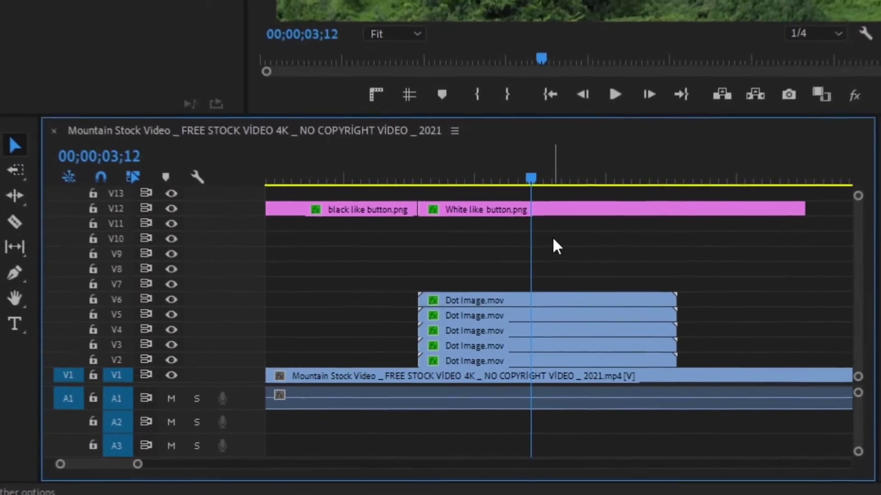
pyautogui.moveTo(552, 237); pyautogui.dragTo(633, 352)
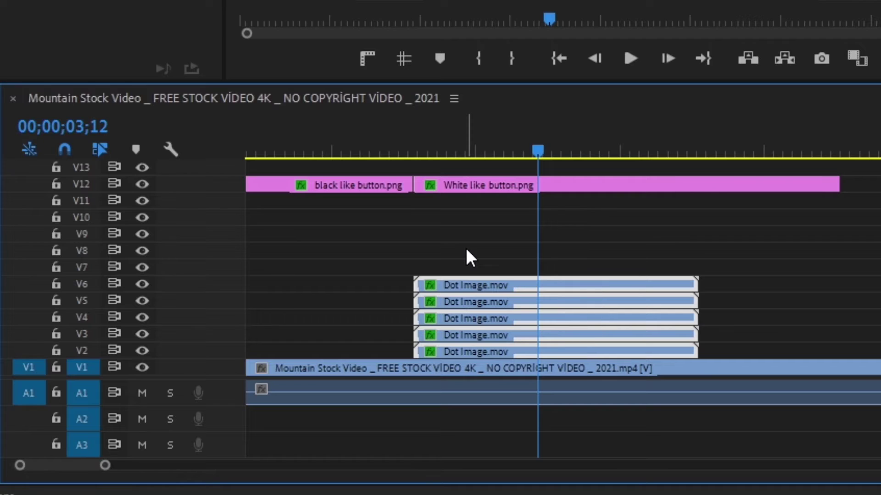
pyautogui.moveTo(502, 284); pyautogui.dragTo(503, 205)
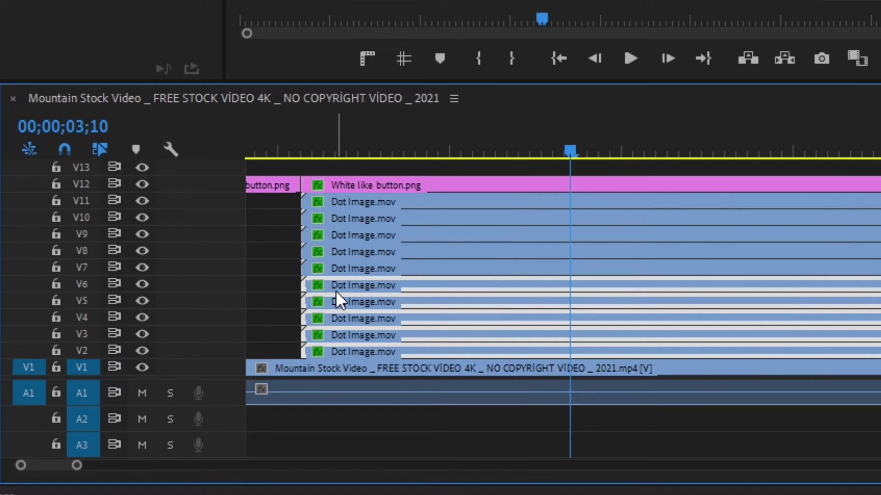
# Step: Shift the V2–V6 dot clips one frame later than the V7–V11 copies, so they start at 00;00;02;17
pyautogui.click(300, 150)
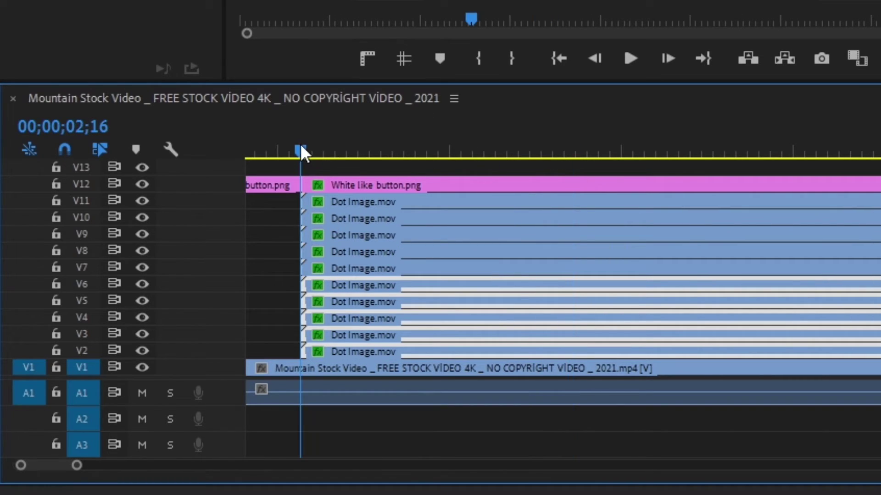
pyautogui.press('Right')
pyautogui.press('Right')
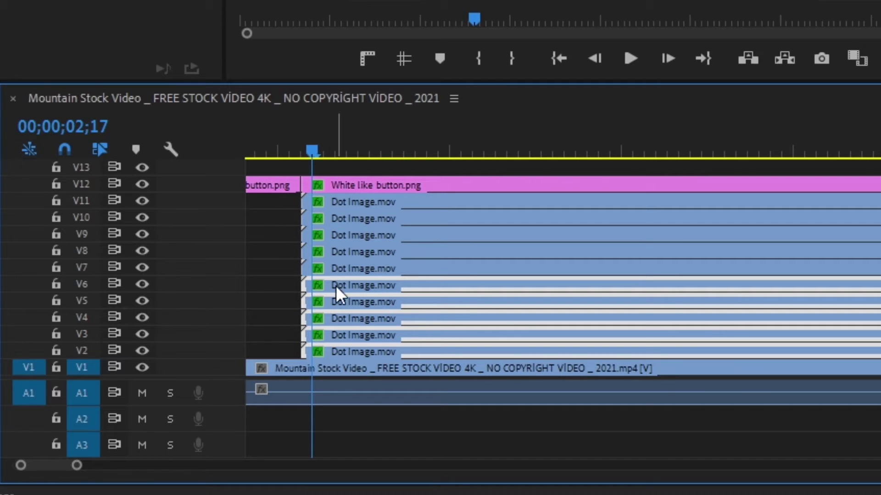
pyautogui.moveTo(326, 284); pyautogui.dragTo(347, 286)
# Step: Play back the doubled dot burst and step through it frame by frame to check the dots' timing around the like button
pyautogui.click(272, 134)
pyautogui.press('space')
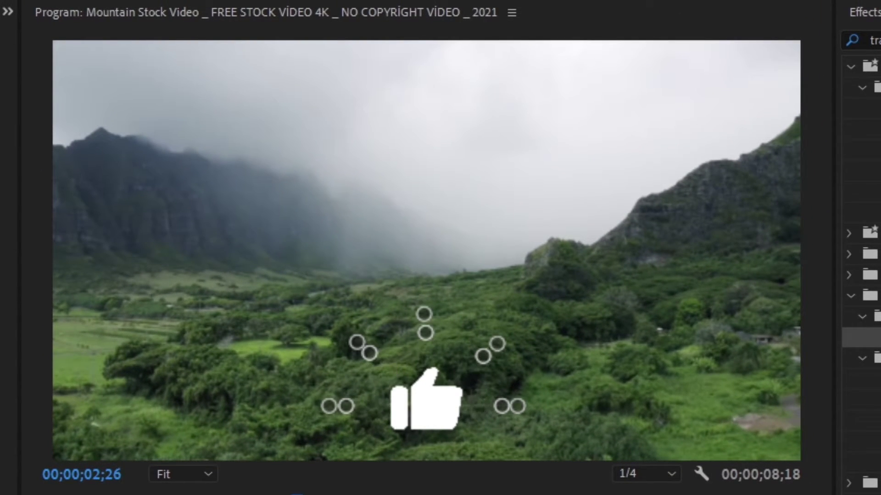
pyautogui.press('Left')
pyautogui.press('Left')
pyautogui.press('Left')
pyautogui.press('Left')
pyautogui.press('Left')
pyautogui.press('Left')
pyautogui.press('Left')
pyautogui.press('Left')
pyautogui.press('Left')
pyautogui.press('Left')
pyautogui.press('Left')
pyautogui.press('Left')
pyautogui.press('Left')
pyautogui.press('Left')
pyautogui.press('Left')
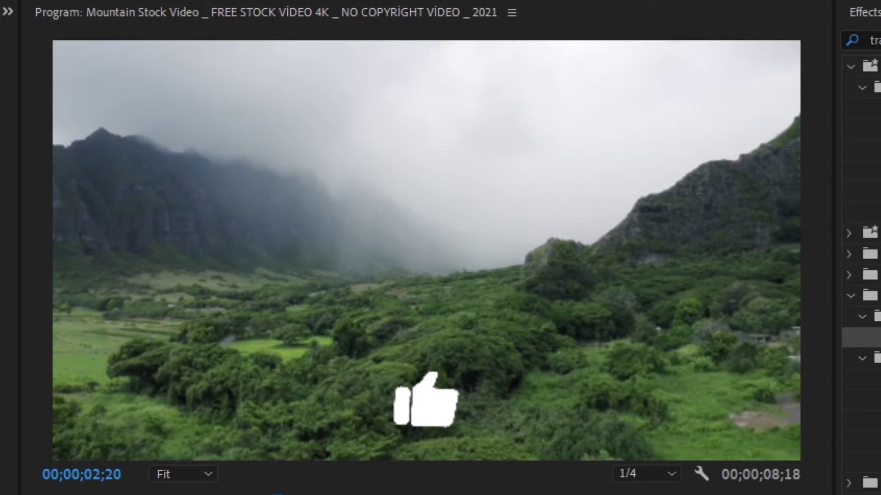
pyautogui.press('Right')
pyautogui.press('Right')
pyautogui.press('Right')
pyautogui.press('Right')
pyautogui.press('Right')
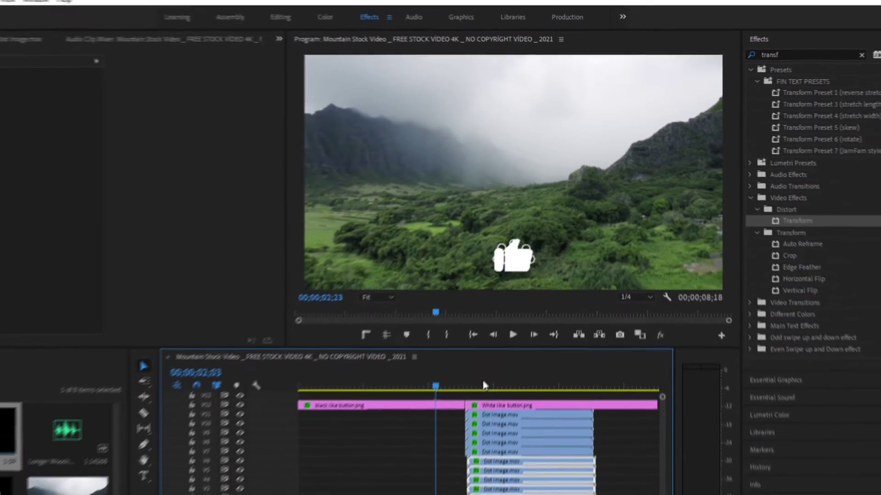
# Step: Move all ten dot clips on V2–V11 about three frames earlier than the white like button's start, and check the burst's timing
pyautogui.click(394, 479)
pyautogui.moveTo(488, 315); pyautogui.dragTo(499, 315)
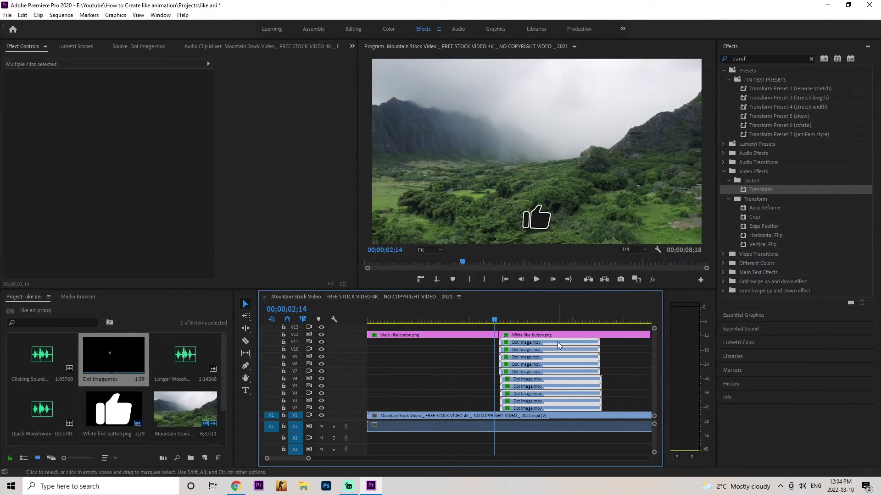
pyautogui.moveTo(557, 342); pyautogui.dragTo(552, 343)
pyautogui.click(477, 316)
pyautogui.press('space')
pyautogui.moveTo(472, 316); pyautogui.dragTo(500, 317)
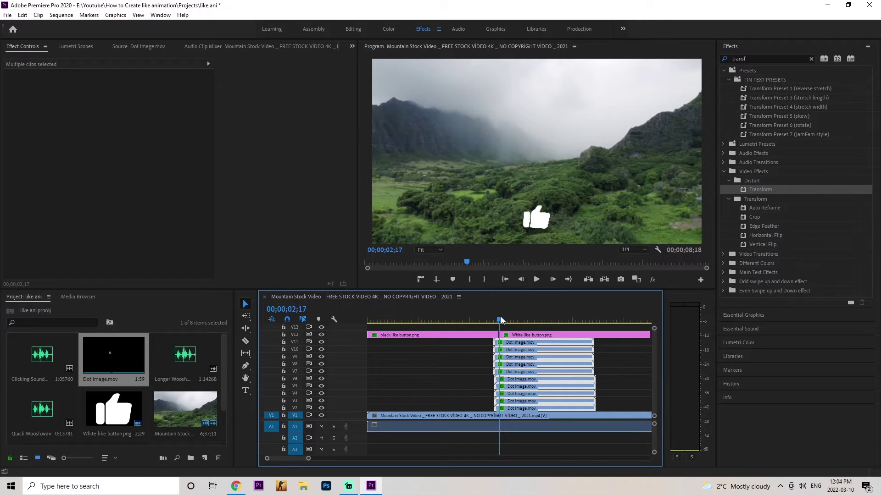
pyautogui.moveTo(506, 319)
pyautogui.mouseDown()
pyautogui.moveTo(513, 319)
pyautogui.moveTo(491, 320)
pyautogui.mouseUp()
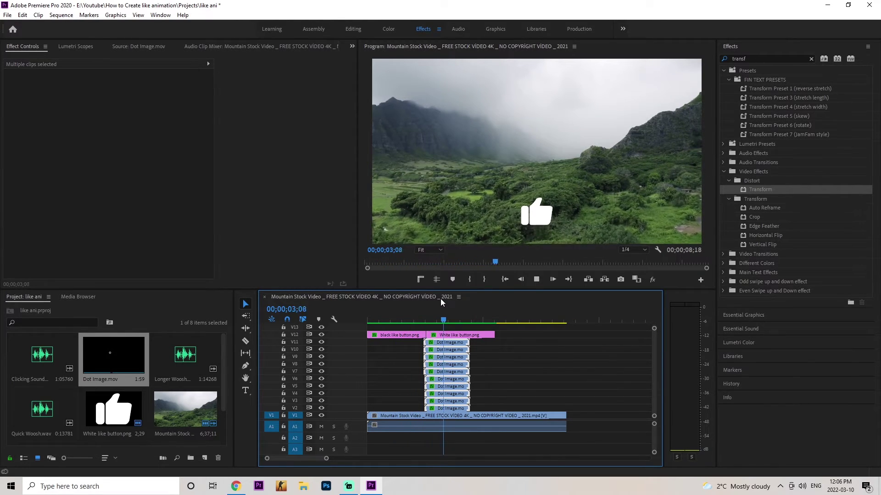
# Step: Play back the whole like button animation from the start of the sequence
pyautogui.press('space')
pyautogui.moveTo(459, 311); pyautogui.dragTo(359, 310)
pyautogui.press('space')
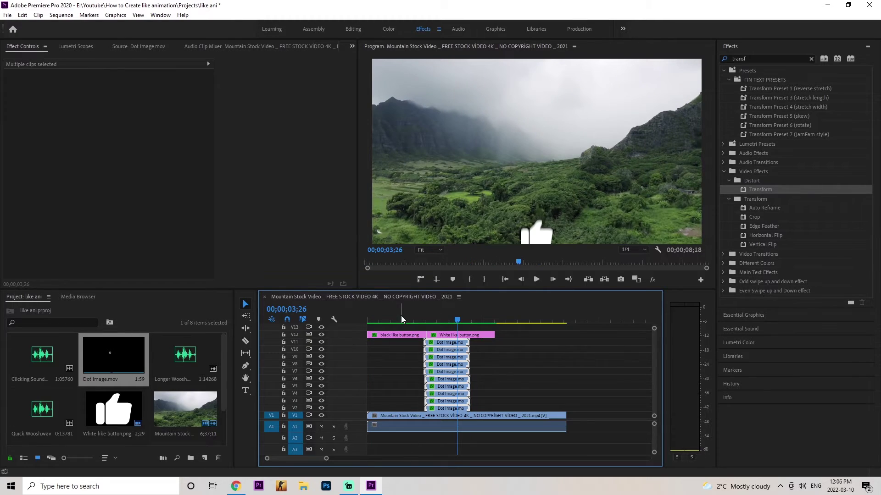
pyautogui.click(401, 316)
# Step: Find the Drop Shadow video effect and apply it to the black like button clip on V12
pyautogui.click(400, 334)
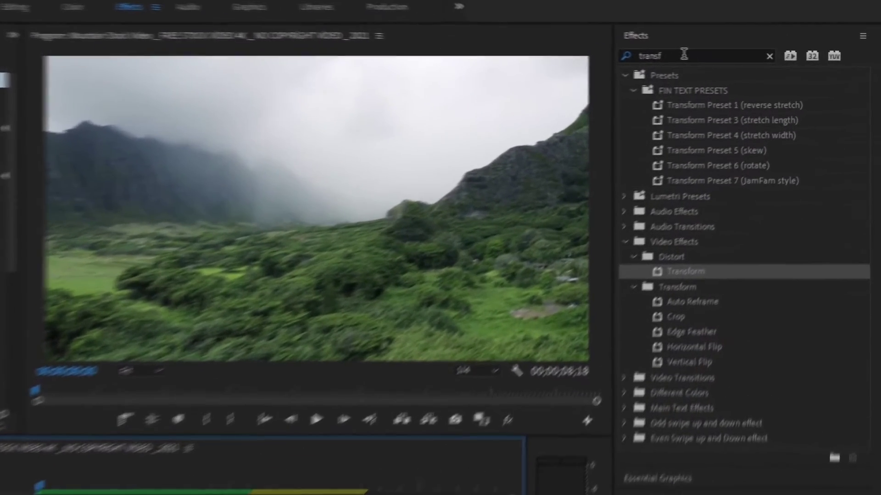
pyautogui.moveTo(750, 58); pyautogui.dragTo(630, 58)
pyautogui.press('BackSpace')
pyautogui.write('drop')
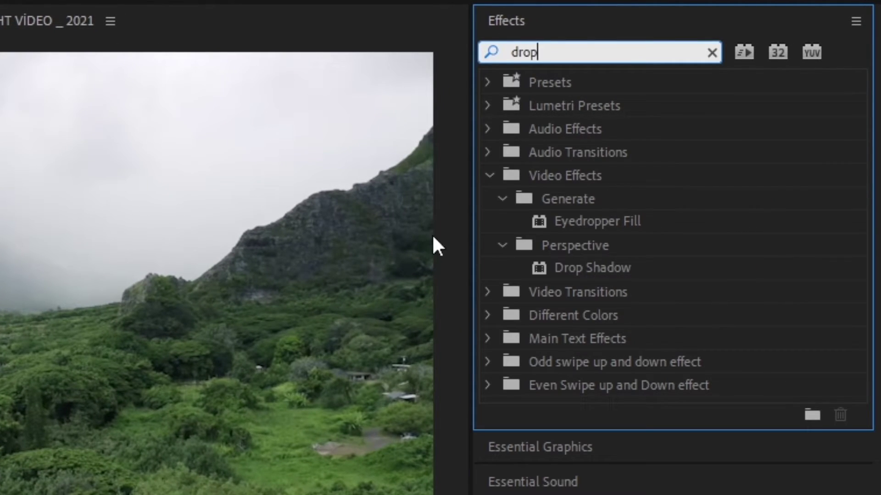
pyautogui.moveTo(611, 264); pyautogui.dragTo(393, 333)
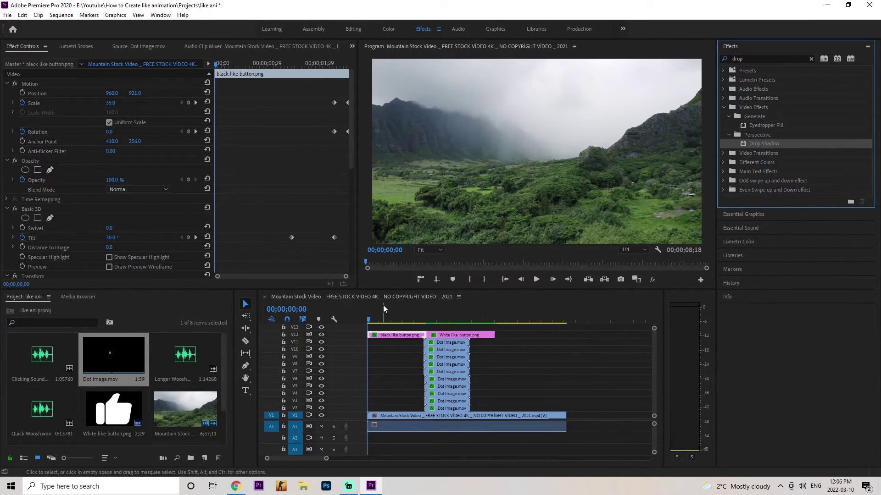
# Step: Set the black like button's Drop Shadow to 100% opacity, distance 94 and softness 113
pyautogui.scroll(-10, 112, 161)
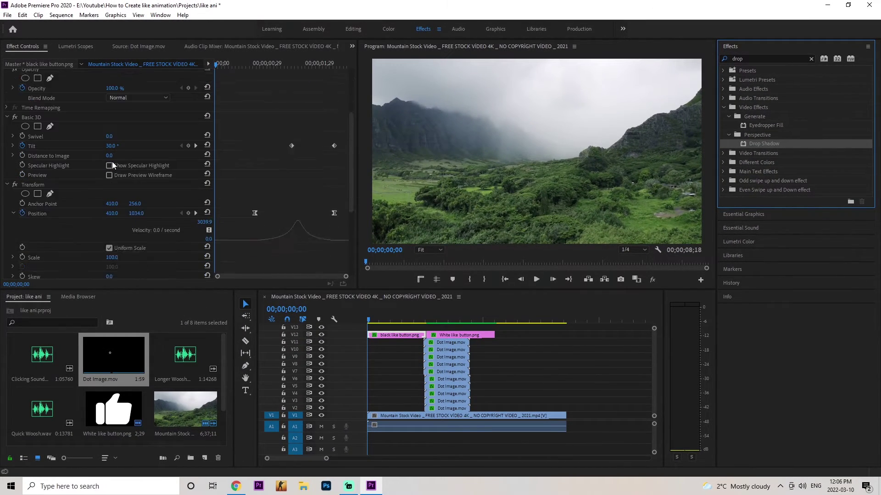
pyautogui.scroll(-1, 112, 161)
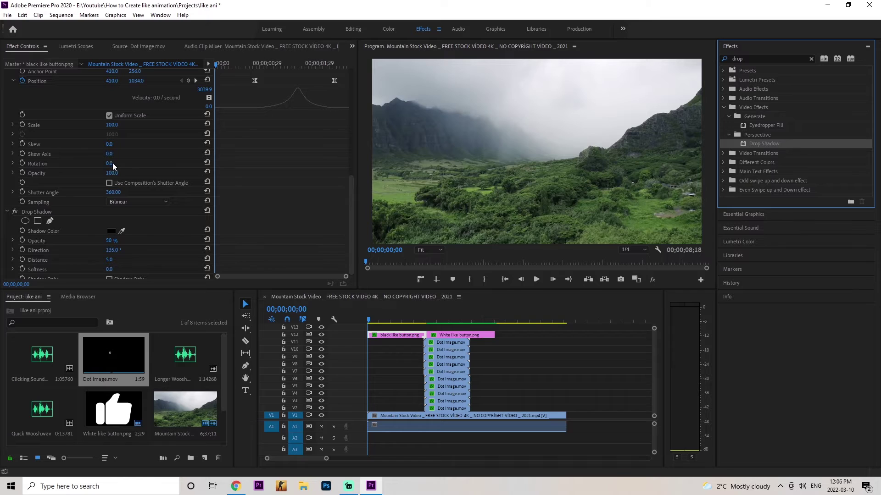
pyautogui.press('space')
pyautogui.click(110, 241)
pyautogui.scroll(-3, 159, 243)
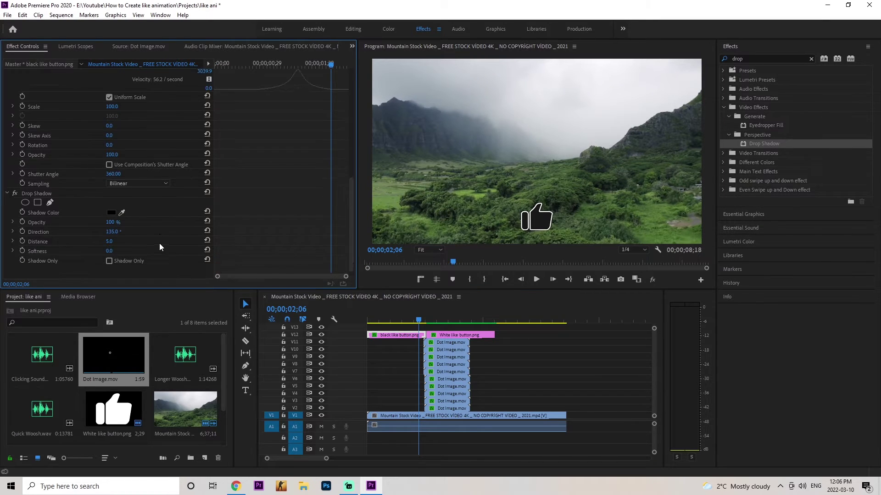
pyautogui.moveTo(109, 235); pyautogui.dragTo(131, 244)
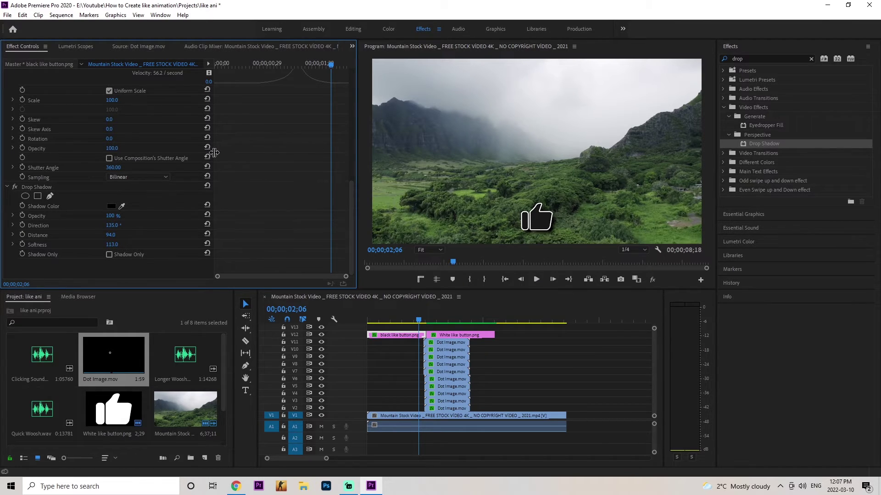
# Step: Copy the Drop Shadow effect from the black like button clip to the white like button clip
pyautogui.click(34, 187)
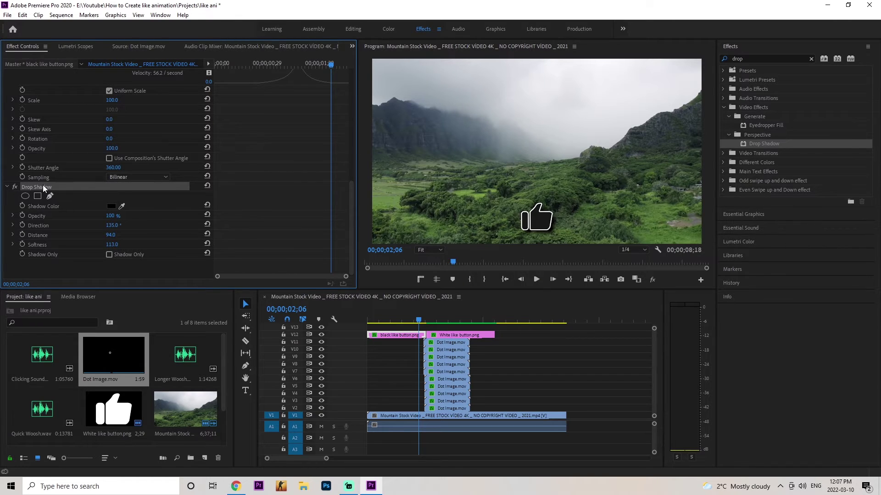
pyautogui.click(475, 338)
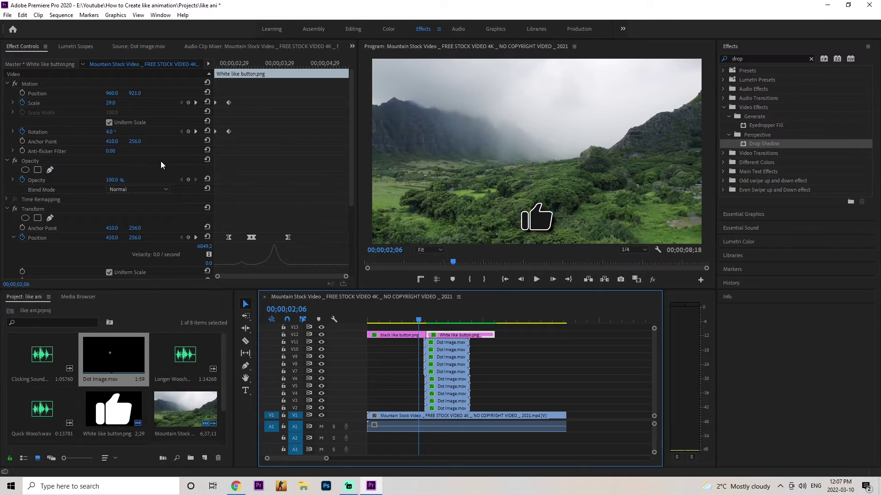
pyautogui.click(45, 84)
pyautogui.hotkey('ctrl', 'v')
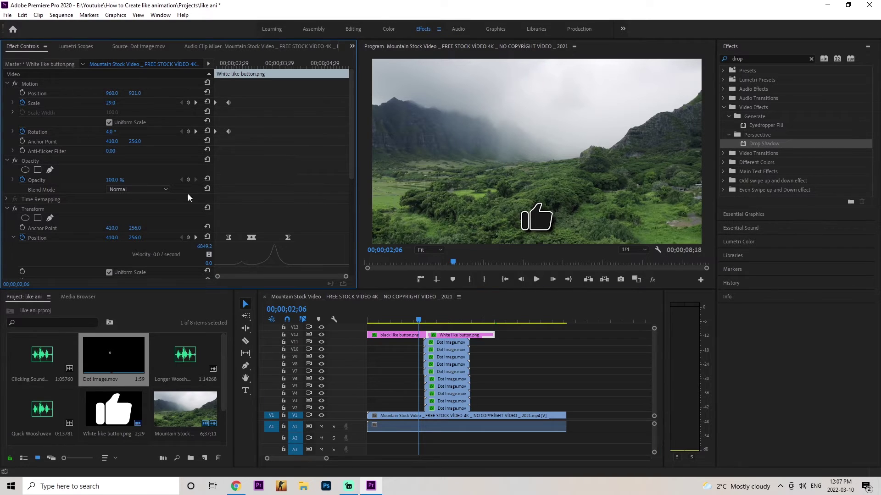
pyautogui.moveTo(352, 159); pyautogui.dragTo(342, 251)
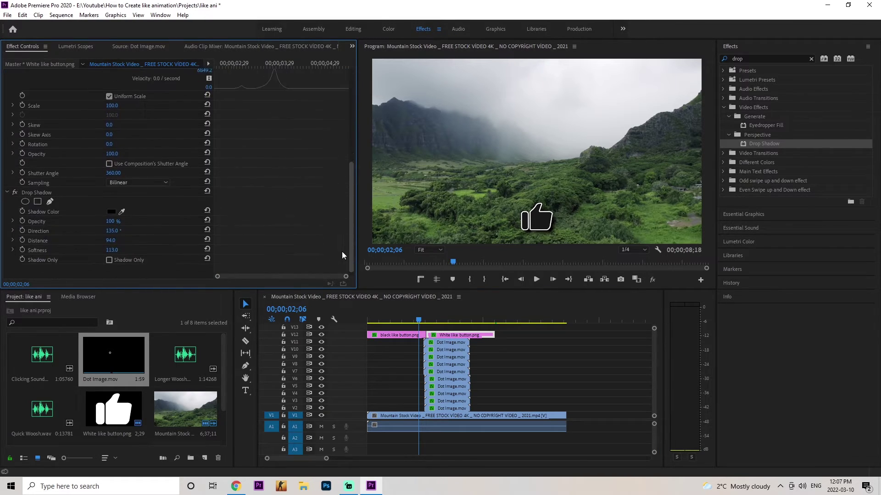
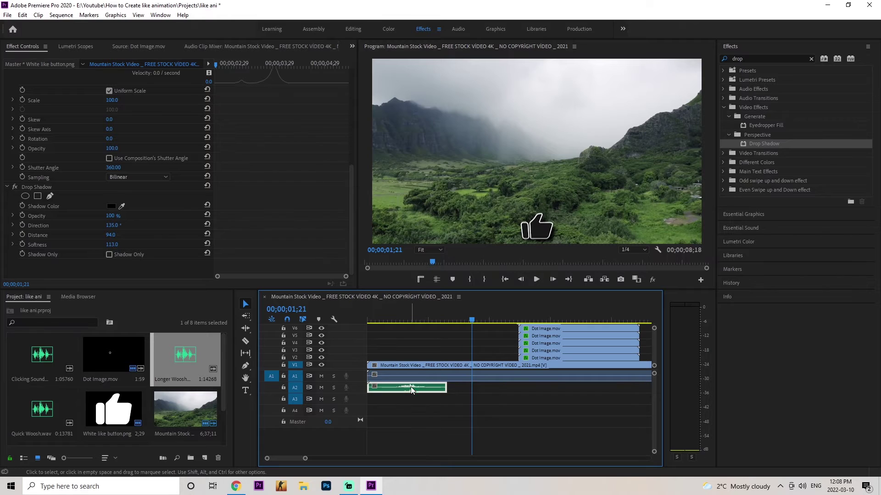
# Step: Move the Longer Woosh.wav clip on A2 so its peak matches the button's slide-in near 00;00;01;21, and play it back
pyautogui.moveTo(410, 387); pyautogui.dragTo(474, 386)
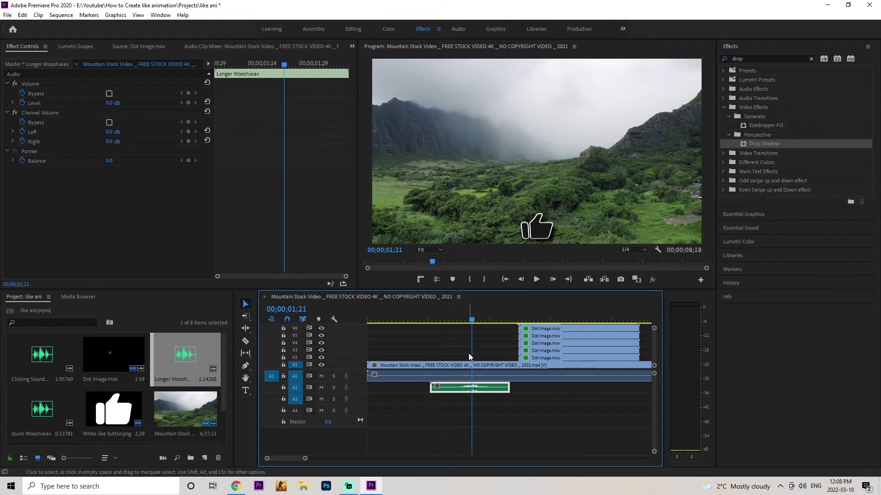
pyautogui.moveTo(436, 318); pyautogui.dragTo(421, 317)
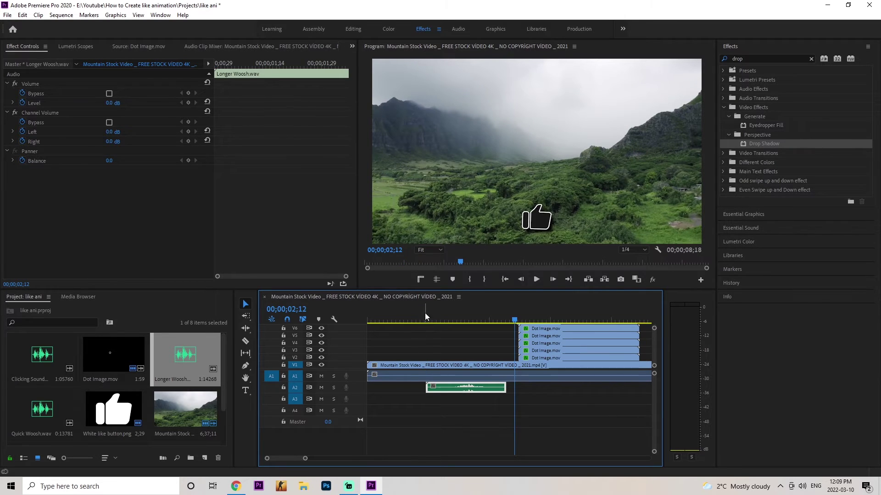
pyautogui.click(422, 314)
pyautogui.press('space')
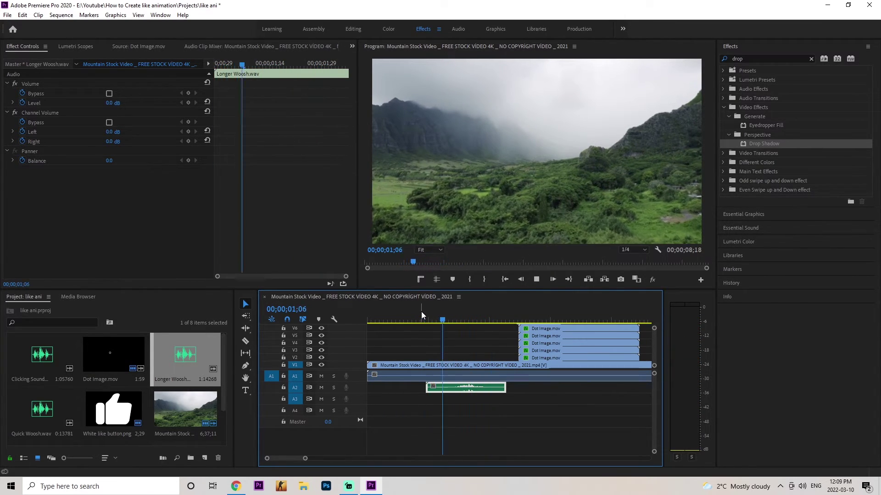
pyautogui.press('space')
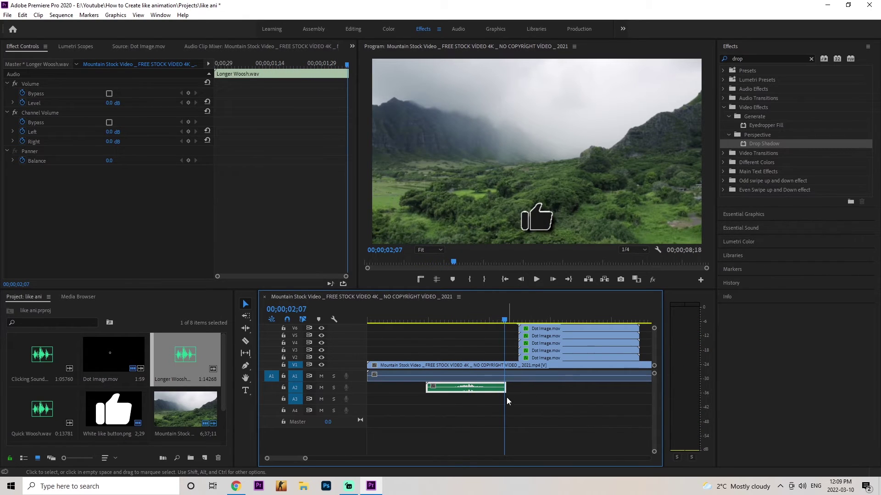
# Step: Place Clicking Sound.wav on A3 with its click at 00;00;02;16, where the button turns white, and play back the timing
pyautogui.scroll(-3, 506, 397)
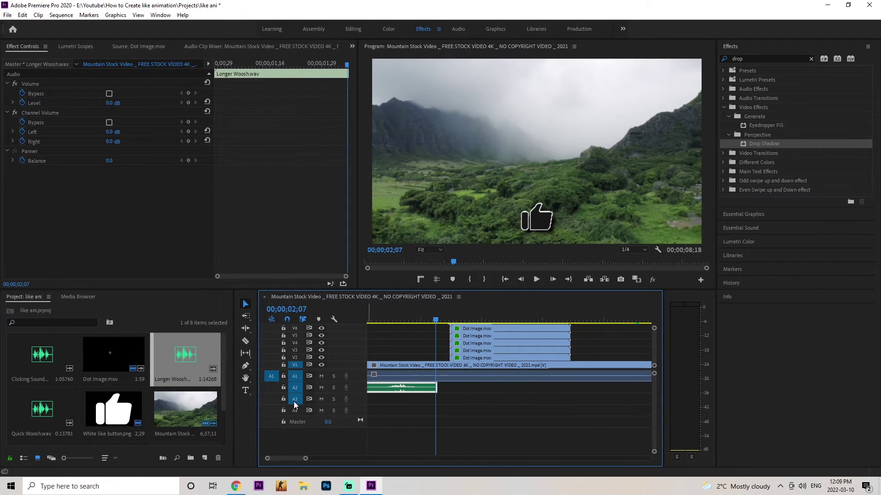
pyautogui.moveTo(436, 318); pyautogui.dragTo(453, 322)
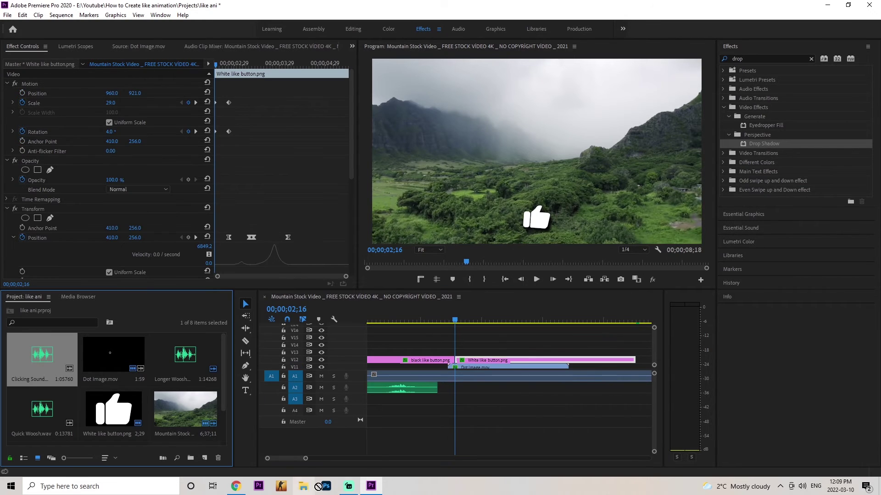
pyautogui.moveTo(42, 355); pyautogui.dragTo(442, 395)
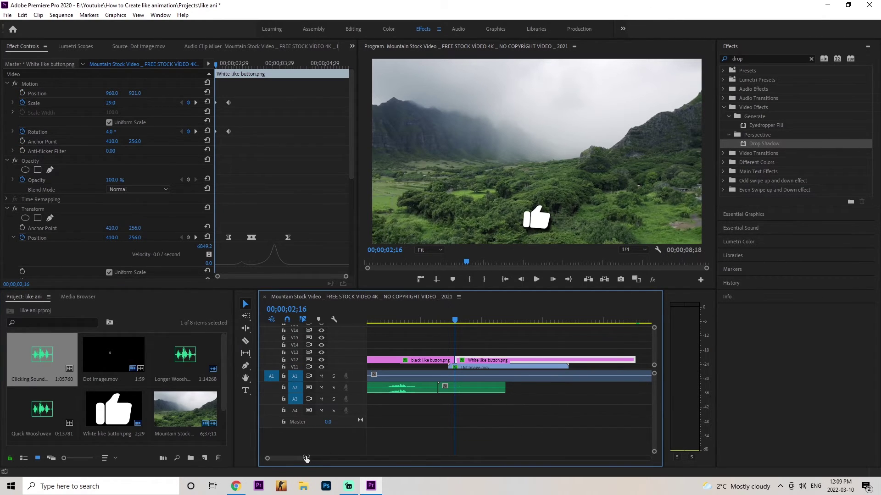
pyautogui.moveTo(306, 458); pyautogui.dragTo(292, 458)
pyautogui.moveTo(487, 393)
pyautogui.mouseDown()
pyautogui.moveTo(495, 400)
pyautogui.moveTo(487, 401)
pyautogui.mouseUp()
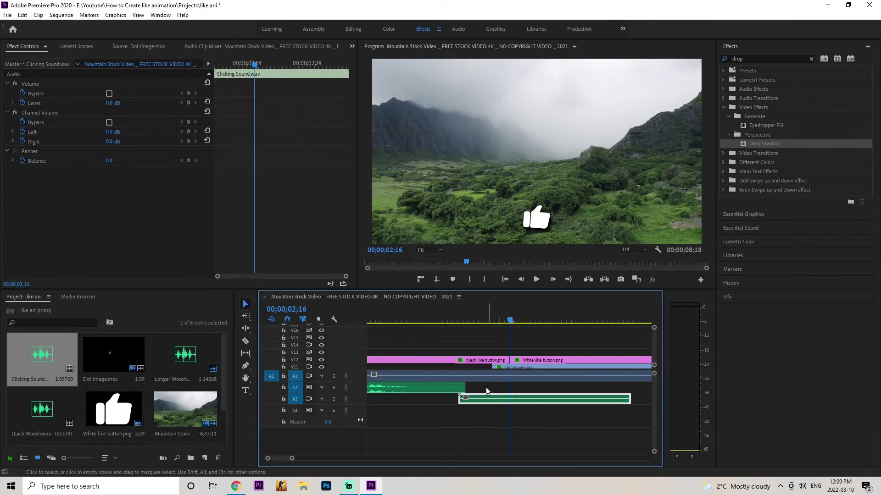
pyautogui.click(426, 313)
pyautogui.press('space')
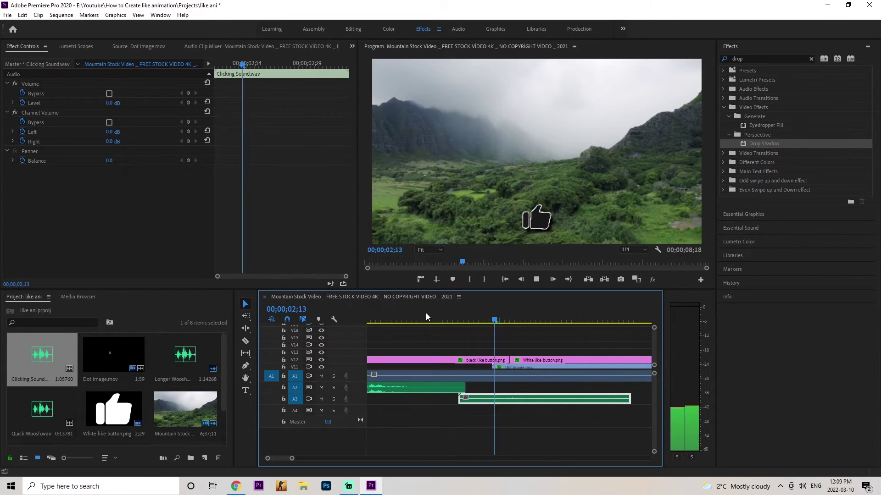
pyautogui.moveTo(426, 313); pyautogui.dragTo(419, 317)
pyautogui.press('space')
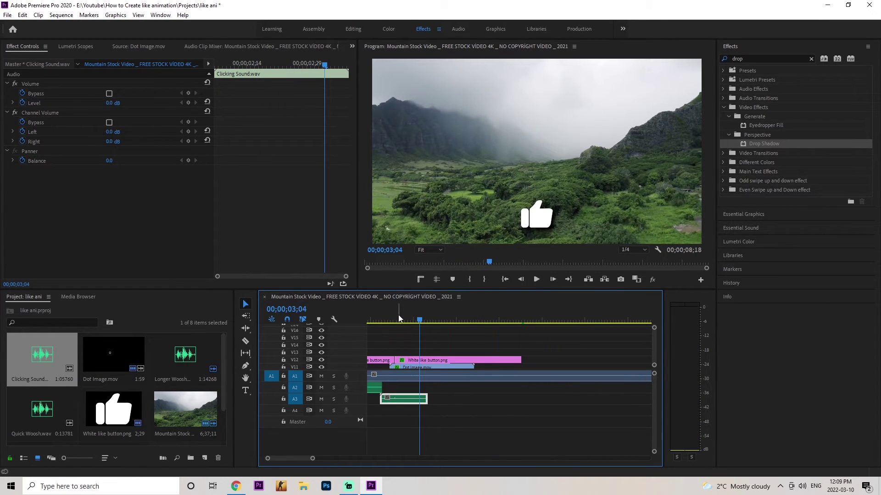
# Step: Place Quick Woosh.wav on A2 starting at 00;00;02;29 and select the clip
pyautogui.click(405, 316)
pyautogui.moveTo(406, 317)
pyautogui.mouseDown()
pyautogui.moveTo(461, 319)
pyautogui.moveTo(412, 320)
pyautogui.mouseUp()
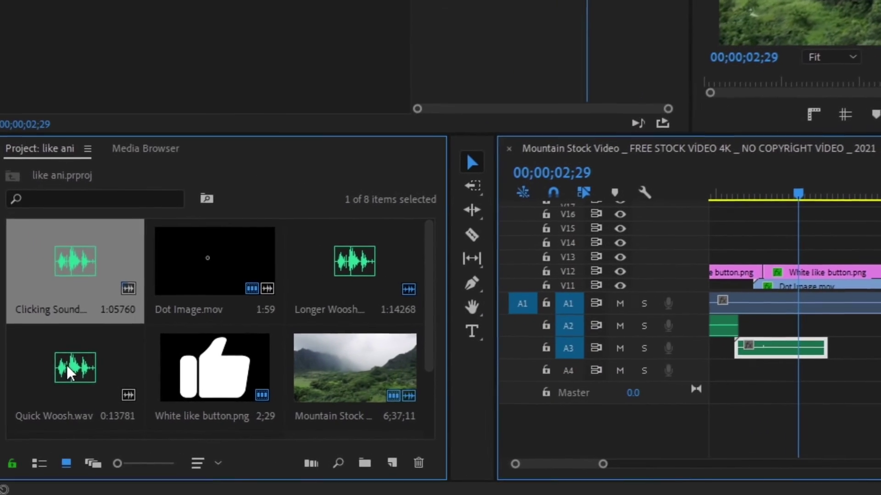
pyautogui.moveTo(58, 379); pyautogui.dragTo(705, 350)
pyautogui.moveTo(460, 333); pyautogui.dragTo(429, 325)
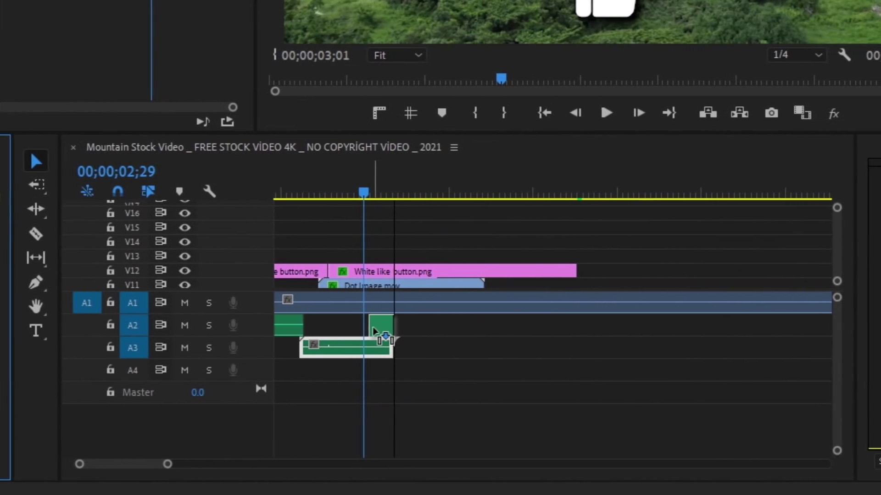
pyautogui.moveTo(164, 465); pyautogui.dragTo(114, 464)
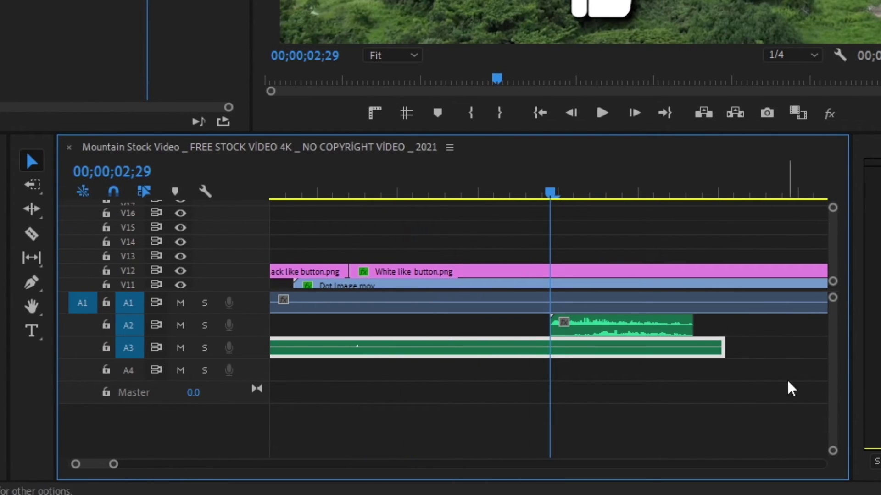
pyautogui.click(589, 322)
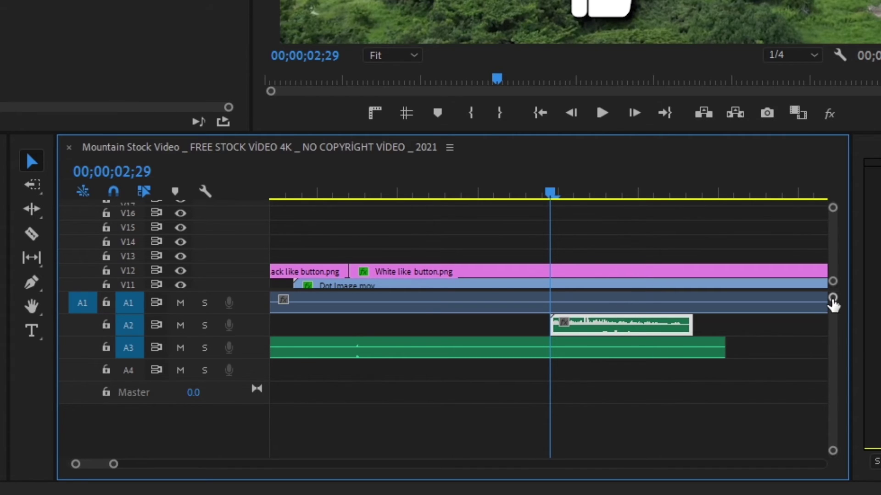
# Step: Expand the audio tracks, lower the Quick Woosh.wav clip on A2 to -21.8 dB, and scrub through the timing
pyautogui.moveTo(833, 300); pyautogui.dragTo(833, 315)
pyautogui.scroll(-3, 681, 381)
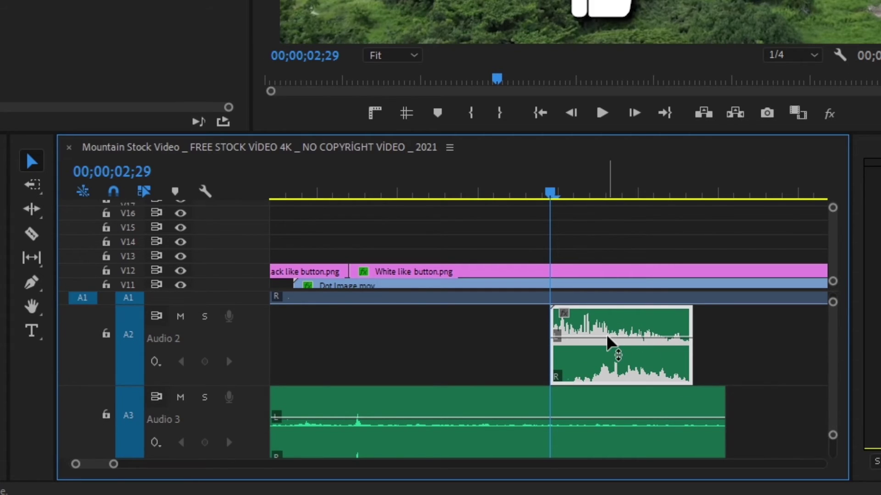
pyautogui.moveTo(607, 342); pyautogui.dragTo(609, 359)
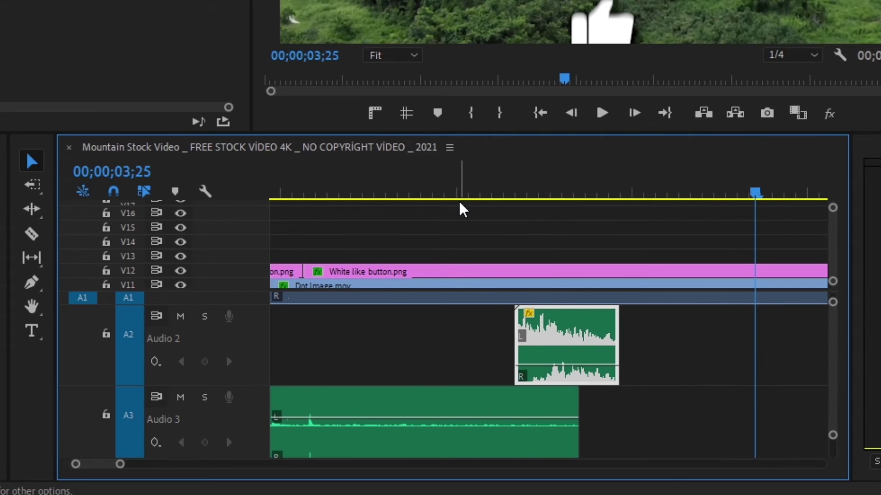
pyautogui.moveTo(461, 193); pyautogui.dragTo(403, 191)
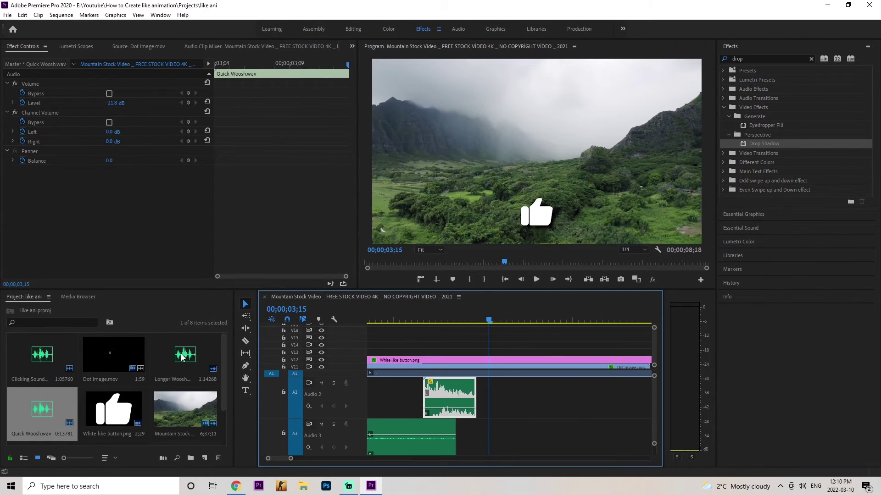
# Step: Add Longer Woosh.wav after the Quick Woosh clip and place it on the A3 track
pyautogui.moveTo(183, 358); pyautogui.dragTo(477, 400)
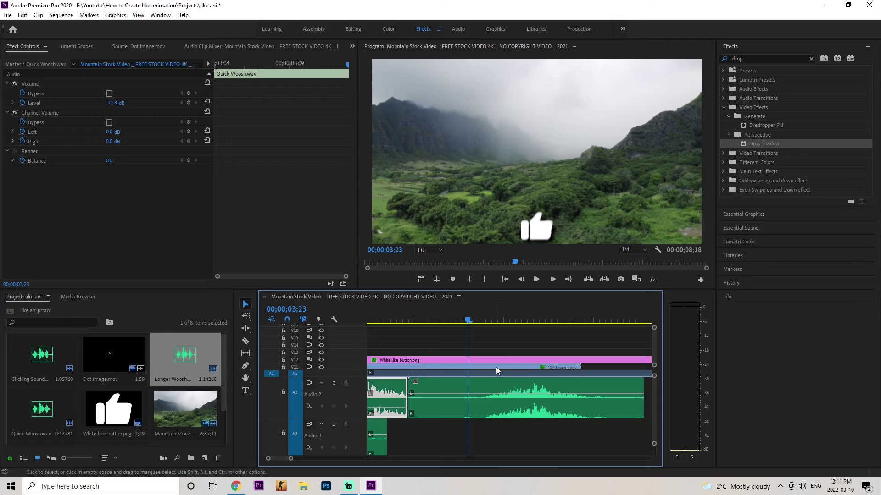
pyautogui.moveTo(513, 412); pyautogui.dragTo(522, 439)
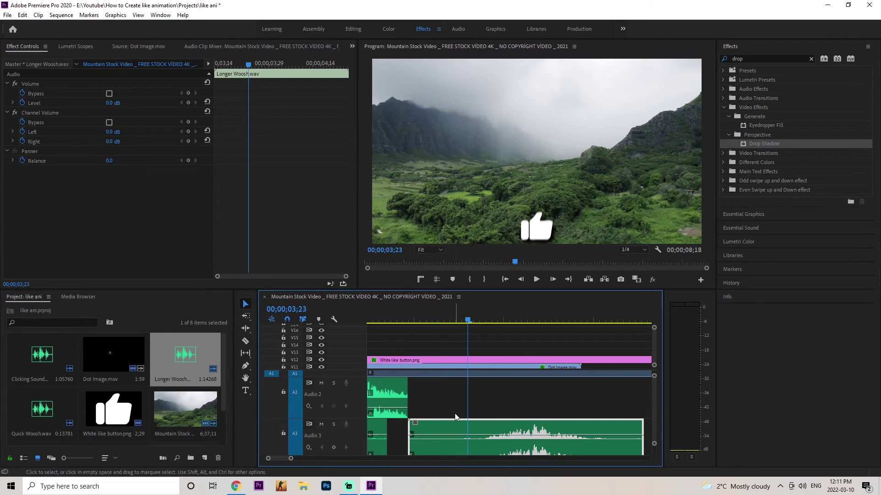
pyautogui.scroll(-2, 420, 417)
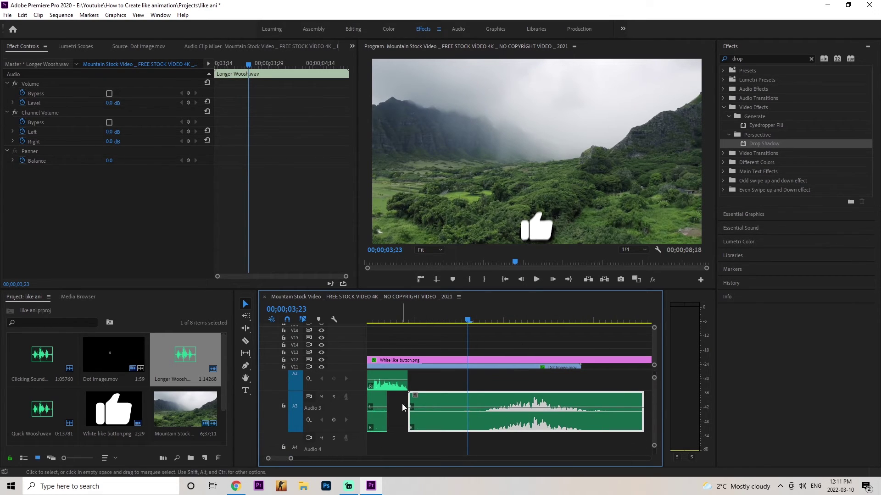
pyautogui.hscroll(-3, 469, 412)
# Step: Trim the quiet start off the second Longer Woosh.wav clip on A3 and move it earlier, without overlapping the clicking sound
pyautogui.moveTo(535, 422); pyautogui.dragTo(500, 420)
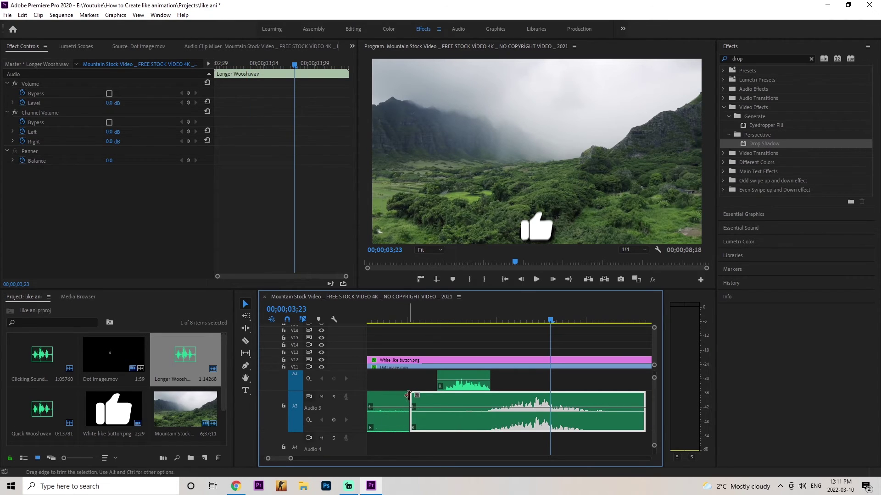
pyautogui.hotkey('ctrl', 'z')
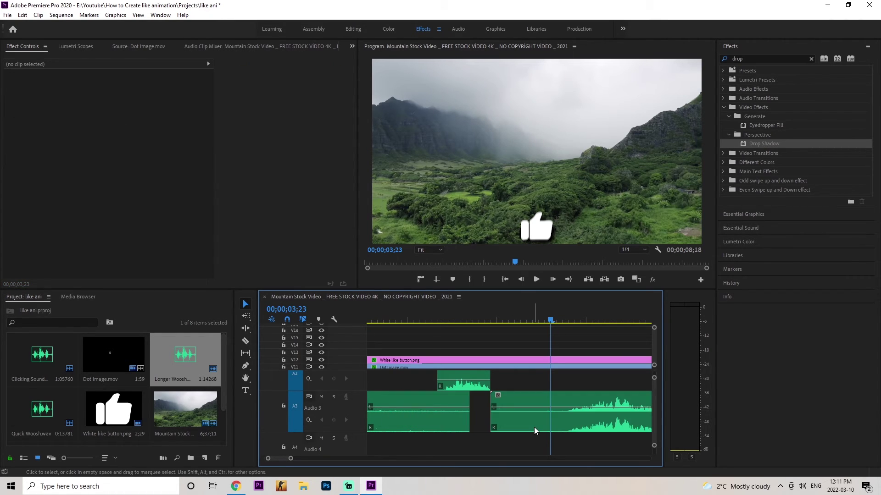
pyautogui.click(494, 415)
pyautogui.moveTo(494, 415); pyautogui.dragTo(582, 444)
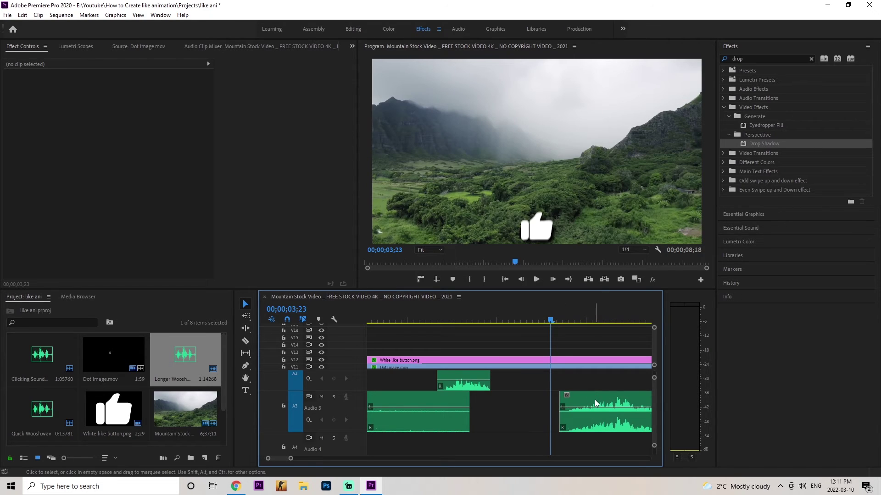
pyautogui.moveTo(595, 400); pyautogui.dragTo(559, 402)
# Step: Play back the drop-out section from about 00;00;03;12 to check the timing of the second Longer Woosh sound
pyautogui.click(503, 313)
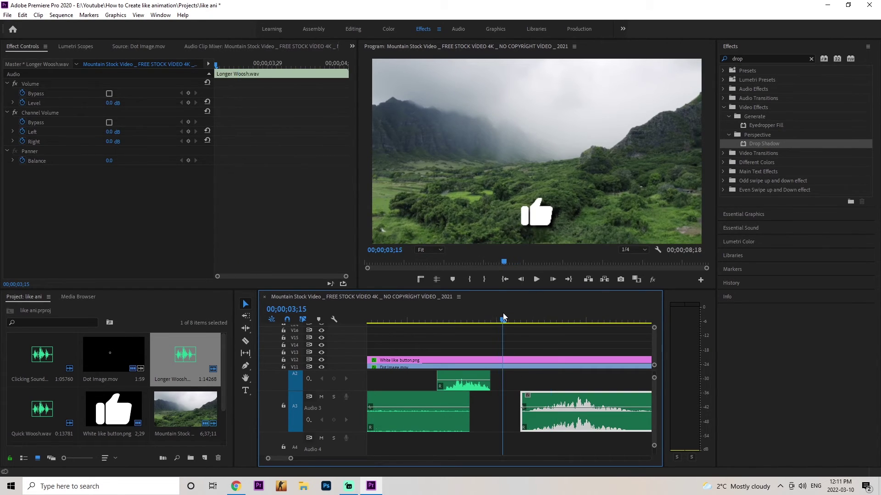
pyautogui.press('space')
pyautogui.press('space')
pyautogui.click(518, 313)
pyautogui.moveTo(518, 314); pyautogui.dragTo(483, 314)
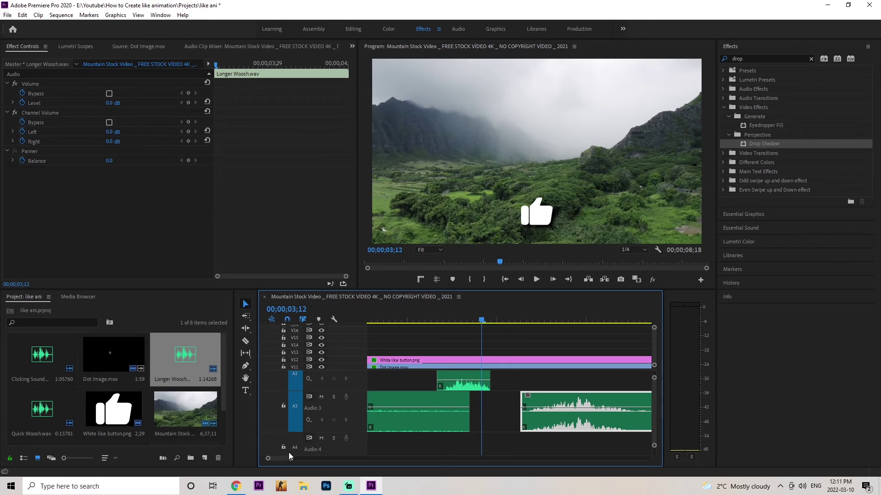
pyautogui.moveTo(291, 458); pyautogui.dragTo(303, 458)
pyautogui.scroll(-3, 500, 406)
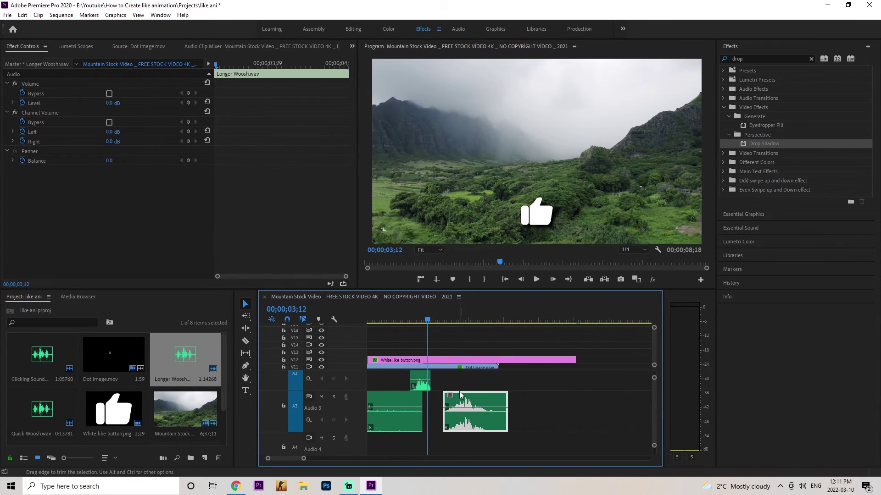
pyautogui.press('space')
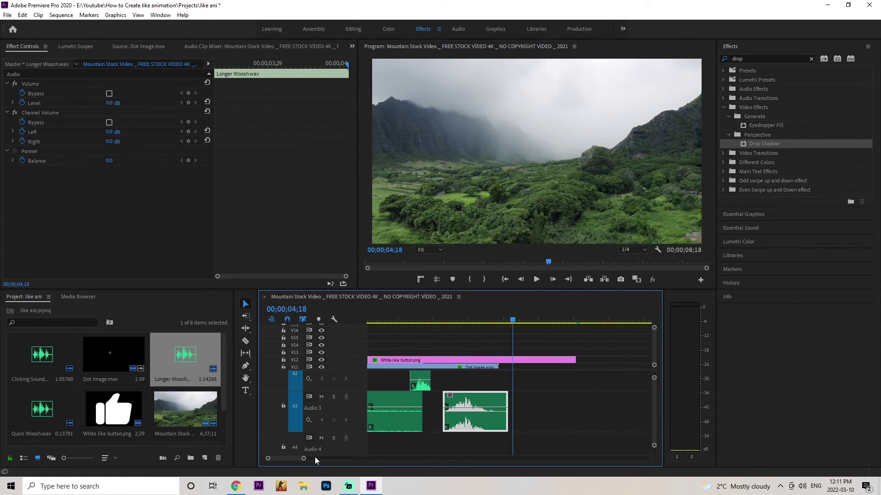
# Step: Play back and scrub through the whole like button animation to review all sound effects together
pyautogui.moveTo(303, 460); pyautogui.dragTo(354, 456)
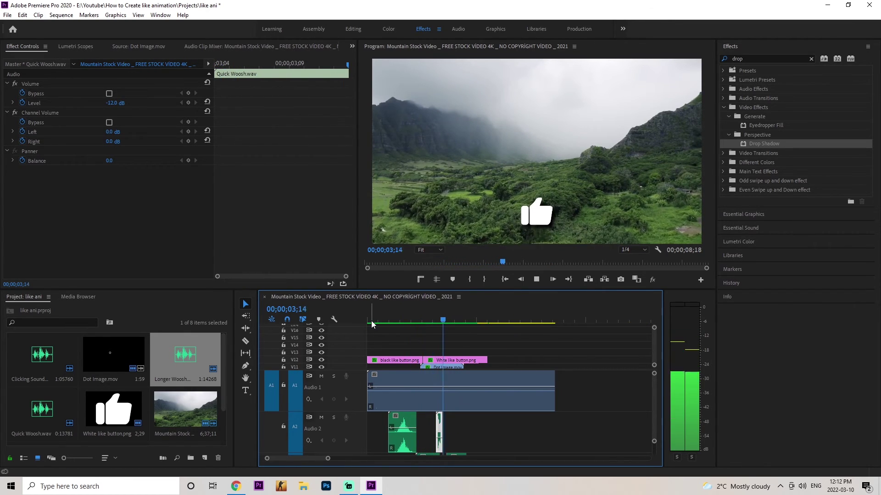
pyautogui.press('space')
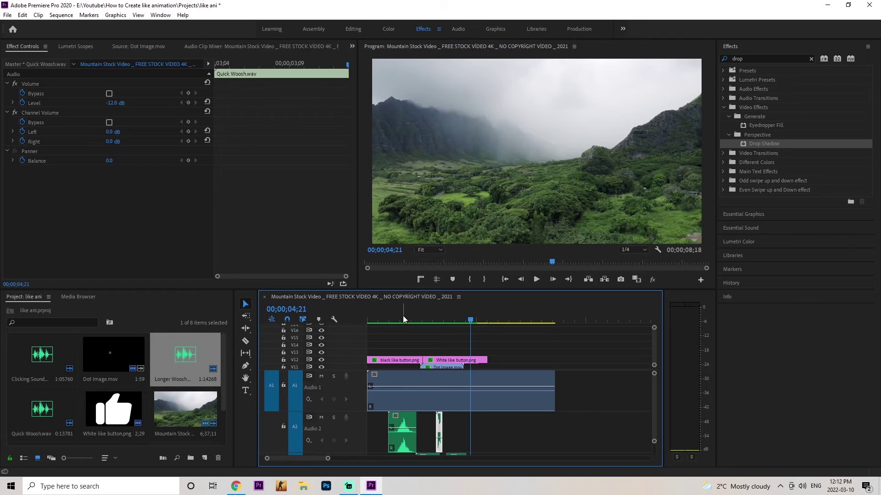
pyautogui.moveTo(403, 320); pyautogui.dragTo(463, 317)
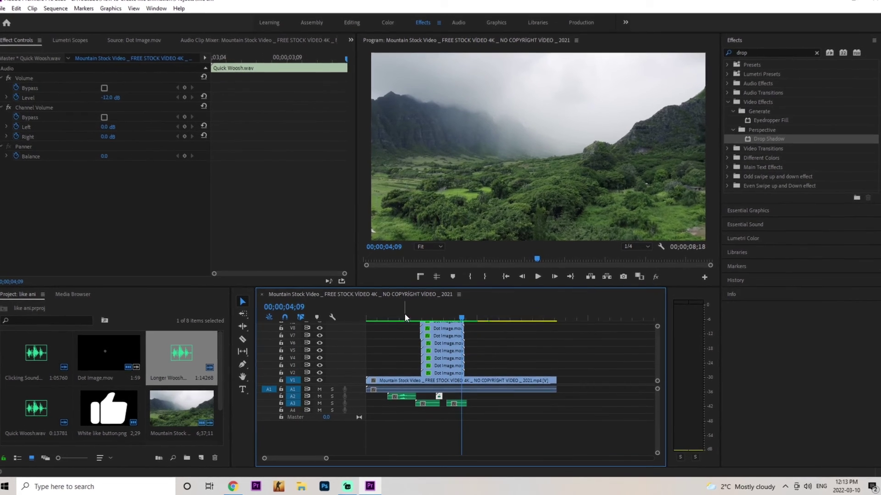
pyautogui.moveTo(404, 319)
pyautogui.mouseDown()
pyautogui.moveTo(395, 319)
pyautogui.moveTo(415, 317)
pyautogui.mouseUp()
pyautogui.moveTo(389, 176); pyautogui.dragTo(345, 177)
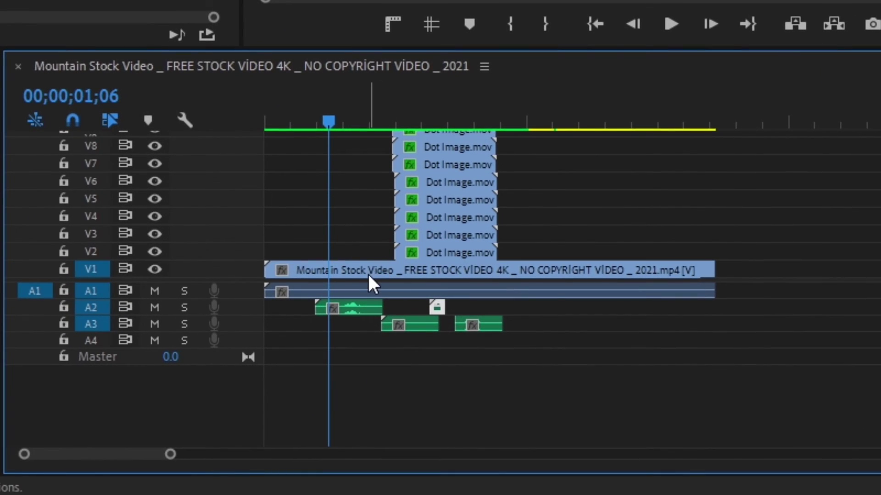
# Step: Delete the Mountain Stock Video clip and its audio from V1 and A1, and review the remaining animation layers
pyautogui.click(367, 271)
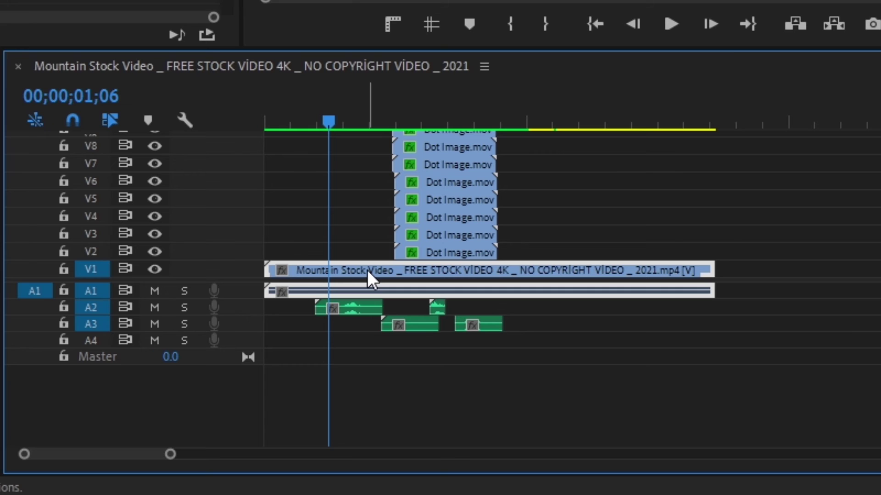
pyautogui.press('Delete')
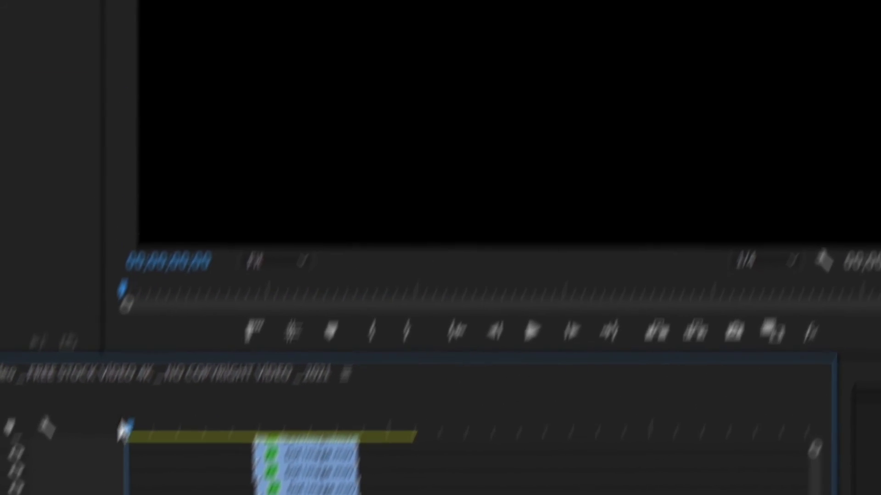
pyautogui.press('space')
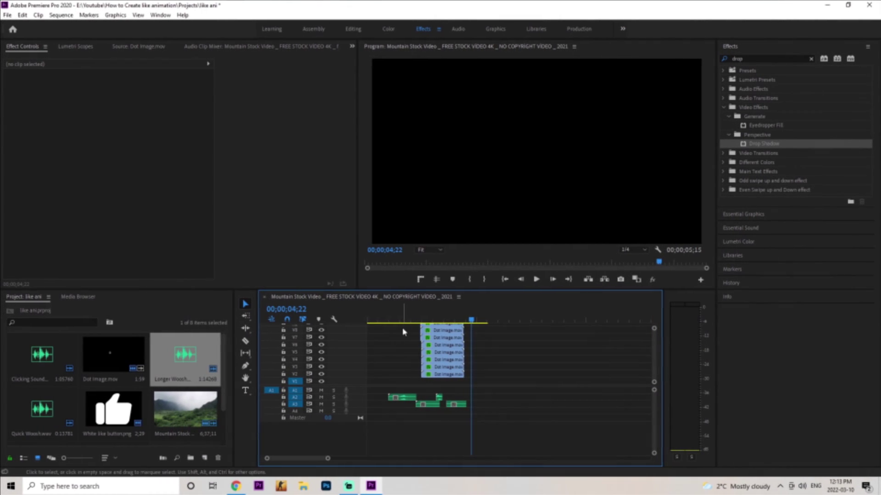
pyautogui.scroll(3, 464, 363)
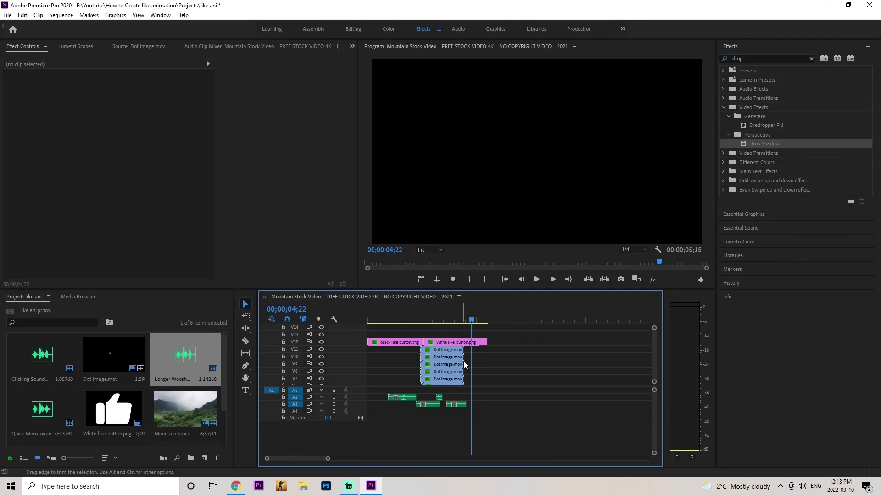
pyautogui.scroll(-3, 465, 363)
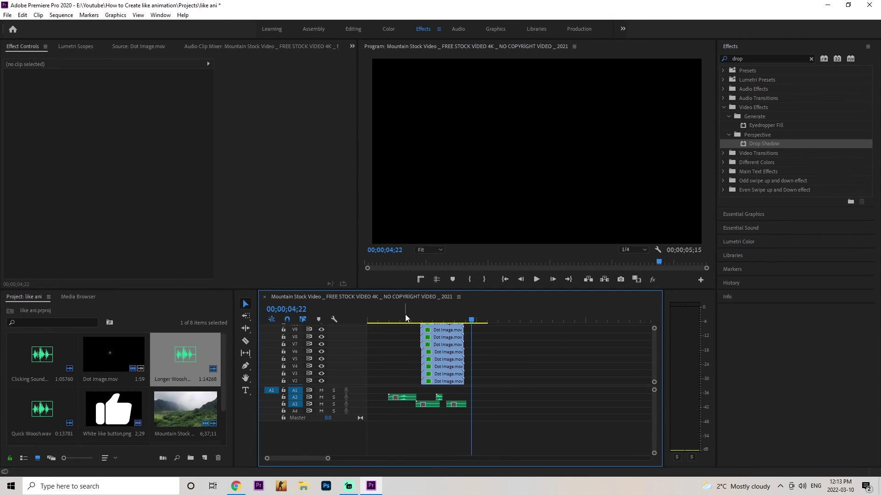
# Step: Set up a media export in QuickTime format with the GoPro CineForm RGB 12-bit with alpha at Maximum Bit Depth preset
pyautogui.click(7, 16)
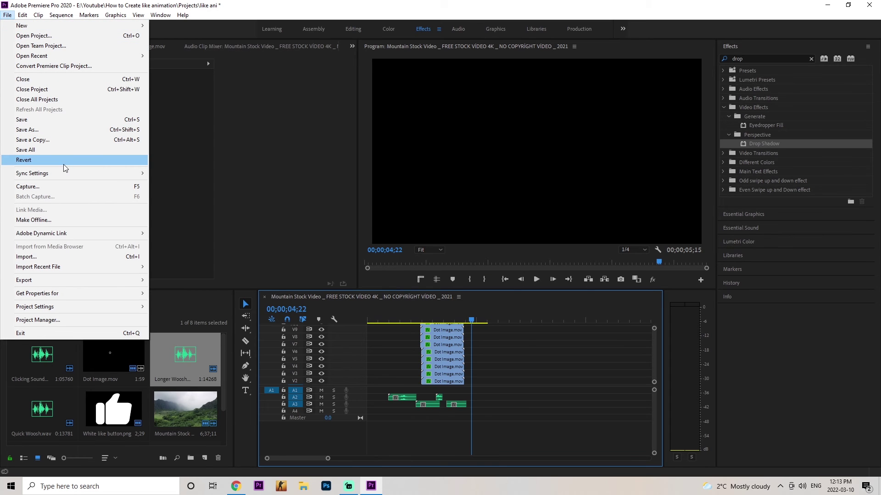
pyautogui.moveTo(49, 281)
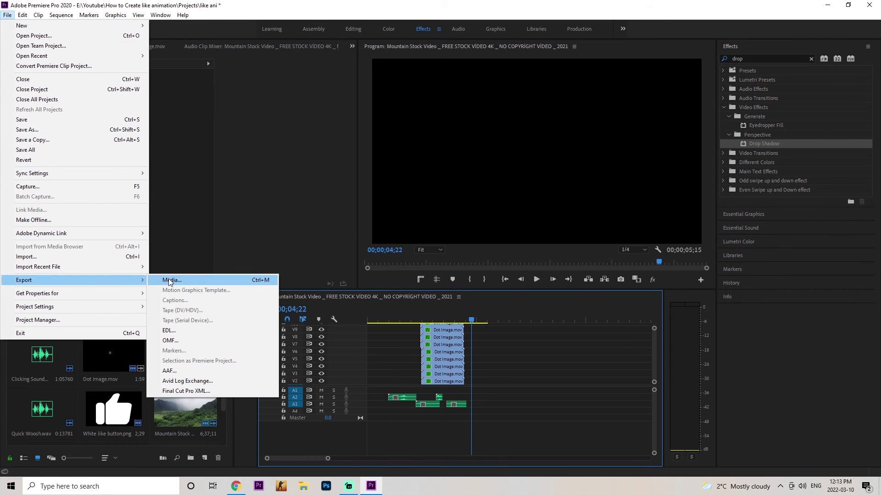
pyautogui.click(169, 282)
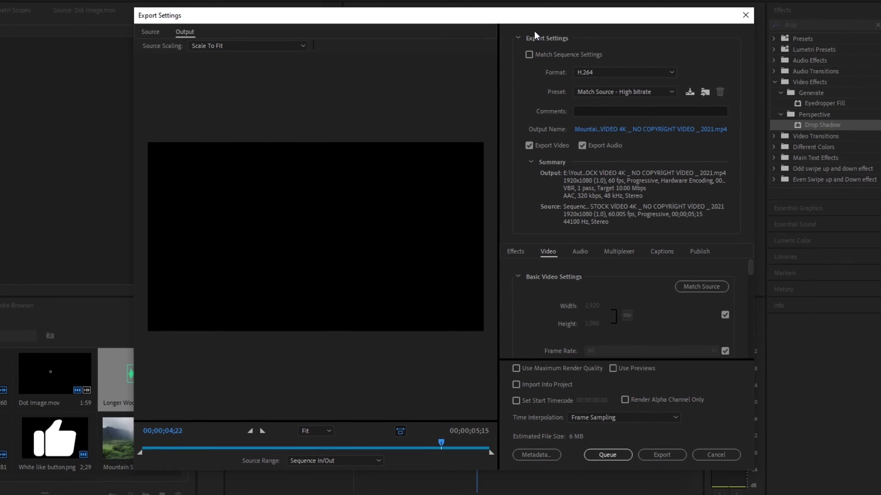
pyautogui.click(599, 71)
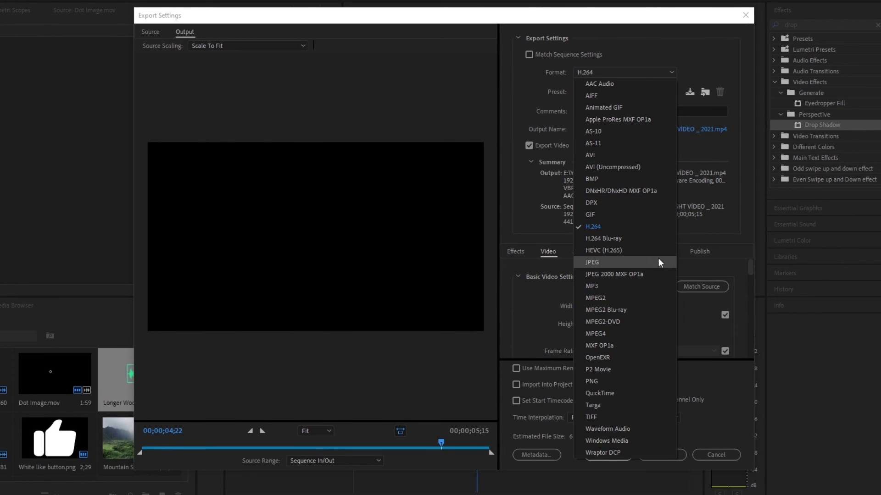
pyautogui.click(609, 393)
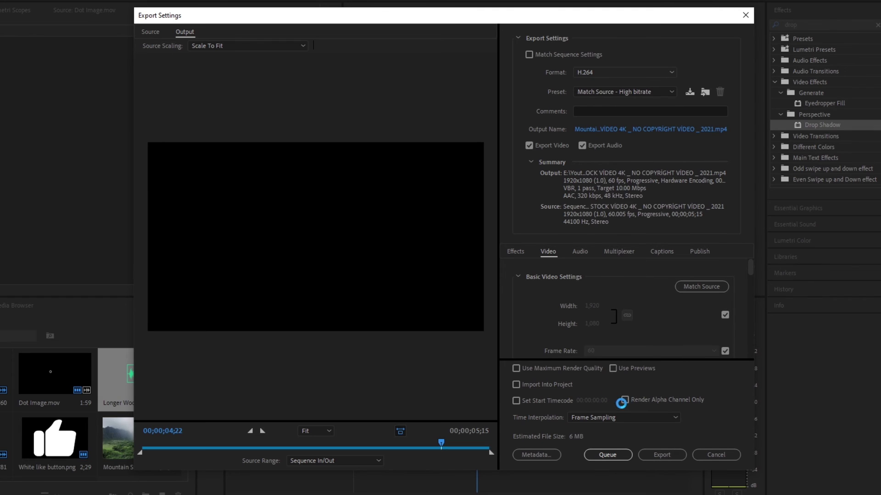
pyautogui.click(585, 90)
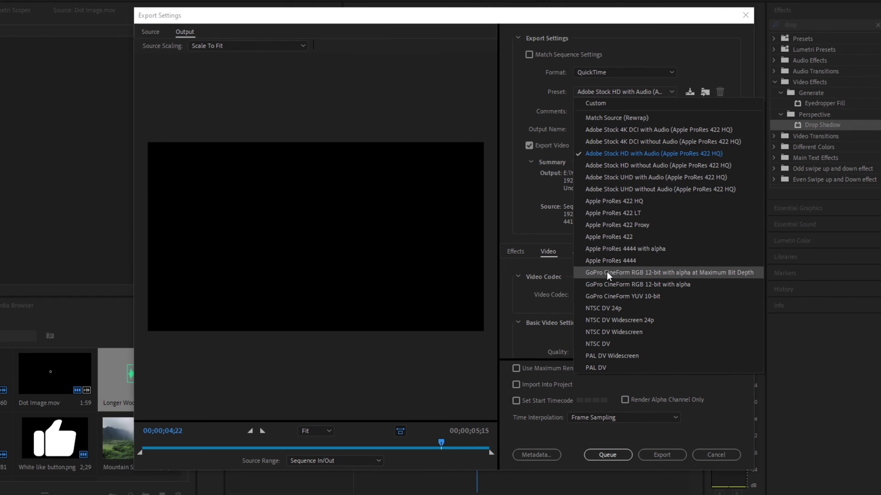
pyautogui.click(698, 272)
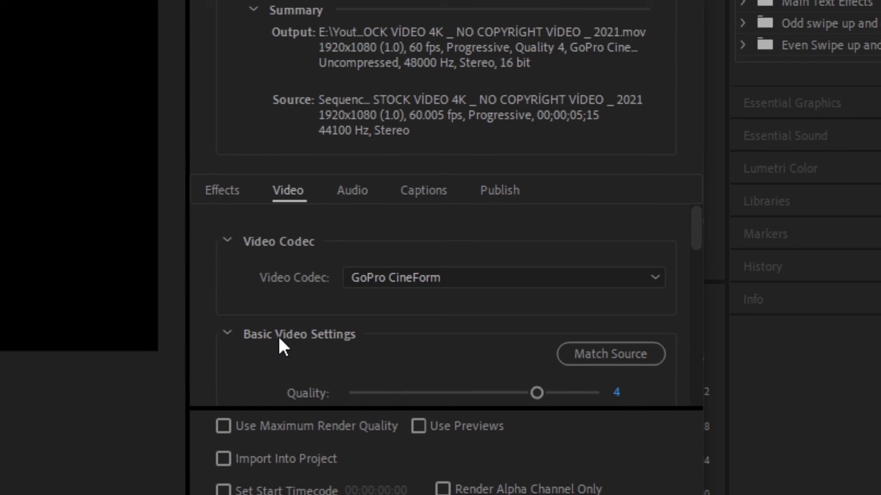
# Step: Raise the export's video quality to 5 and enable Use Maximum Render Quality
pyautogui.scroll(-2, 279, 340)
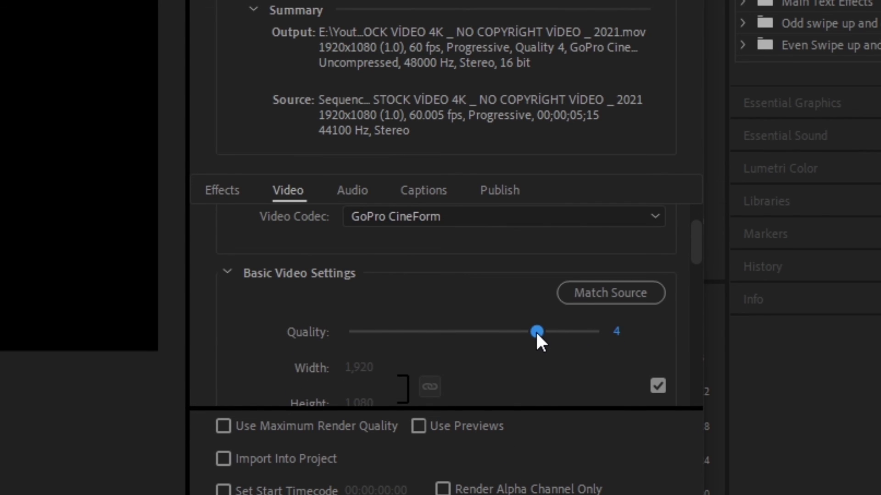
pyautogui.moveTo(535, 331); pyautogui.dragTo(609, 334)
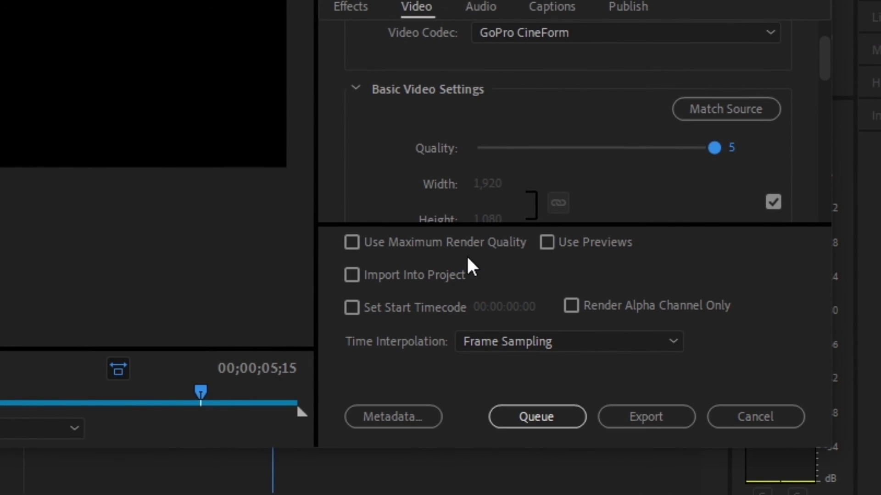
pyautogui.click(351, 240)
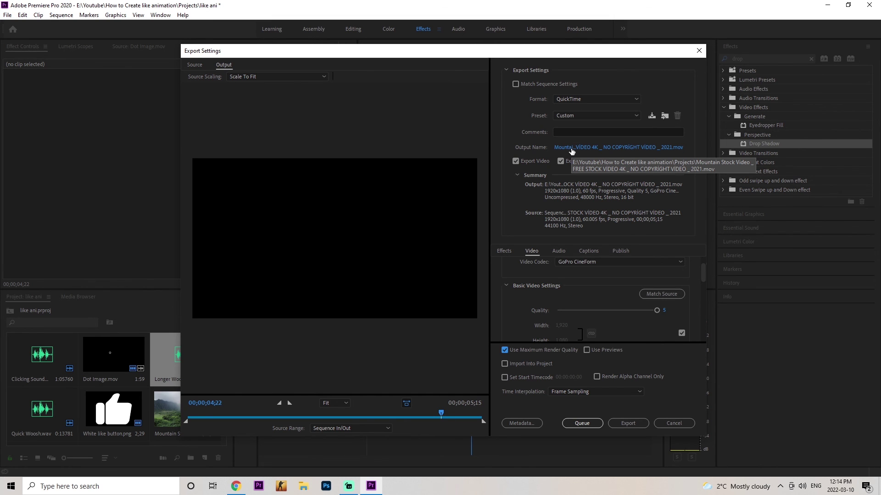
# Step: Set the output file to Like Ani.mov in the How to Create like animation folder and export it
pyautogui.click(571, 149)
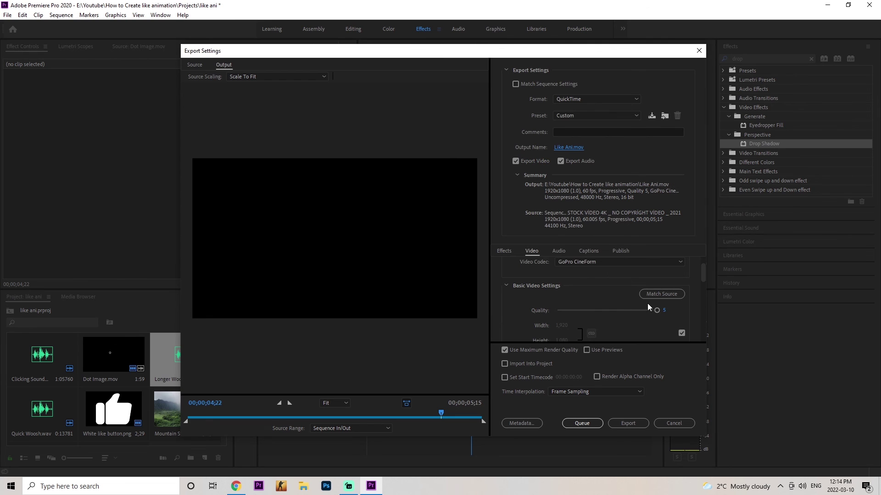
pyautogui.click(621, 424)
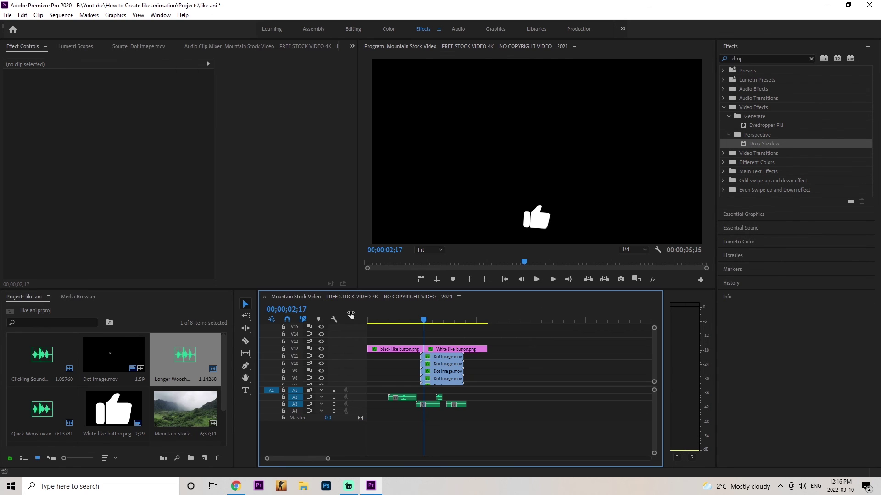